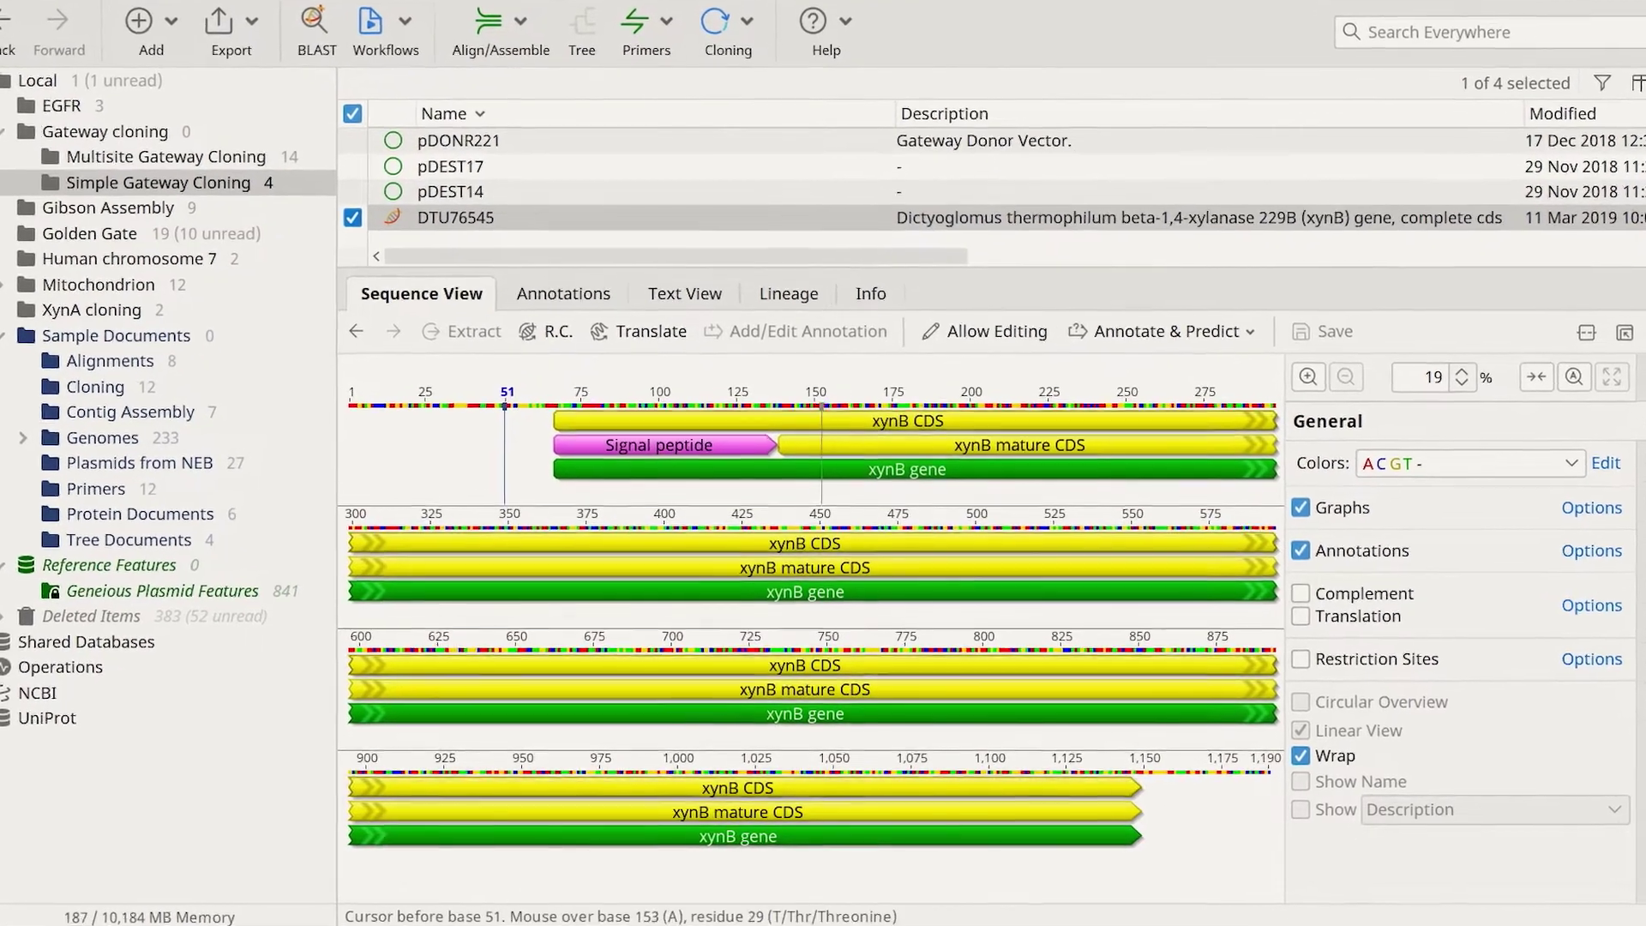
Step: Select the xynB mature CDS (bases 139–1,149) and start designing new primers for it
click(819, 445)
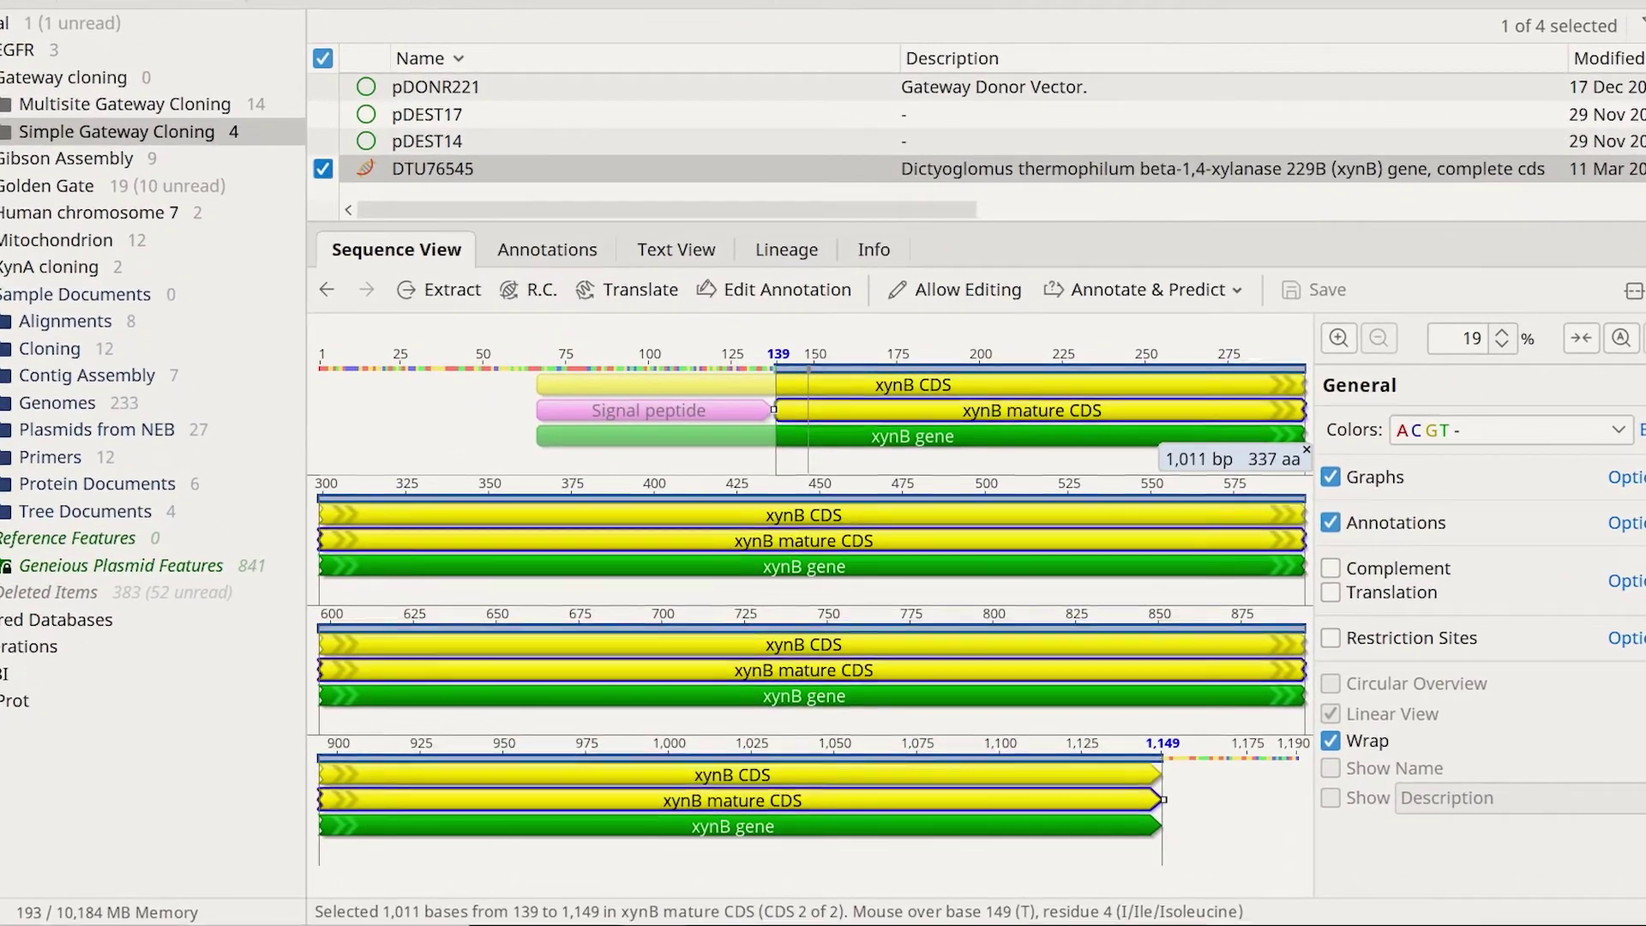
mouse_move(788, 410)
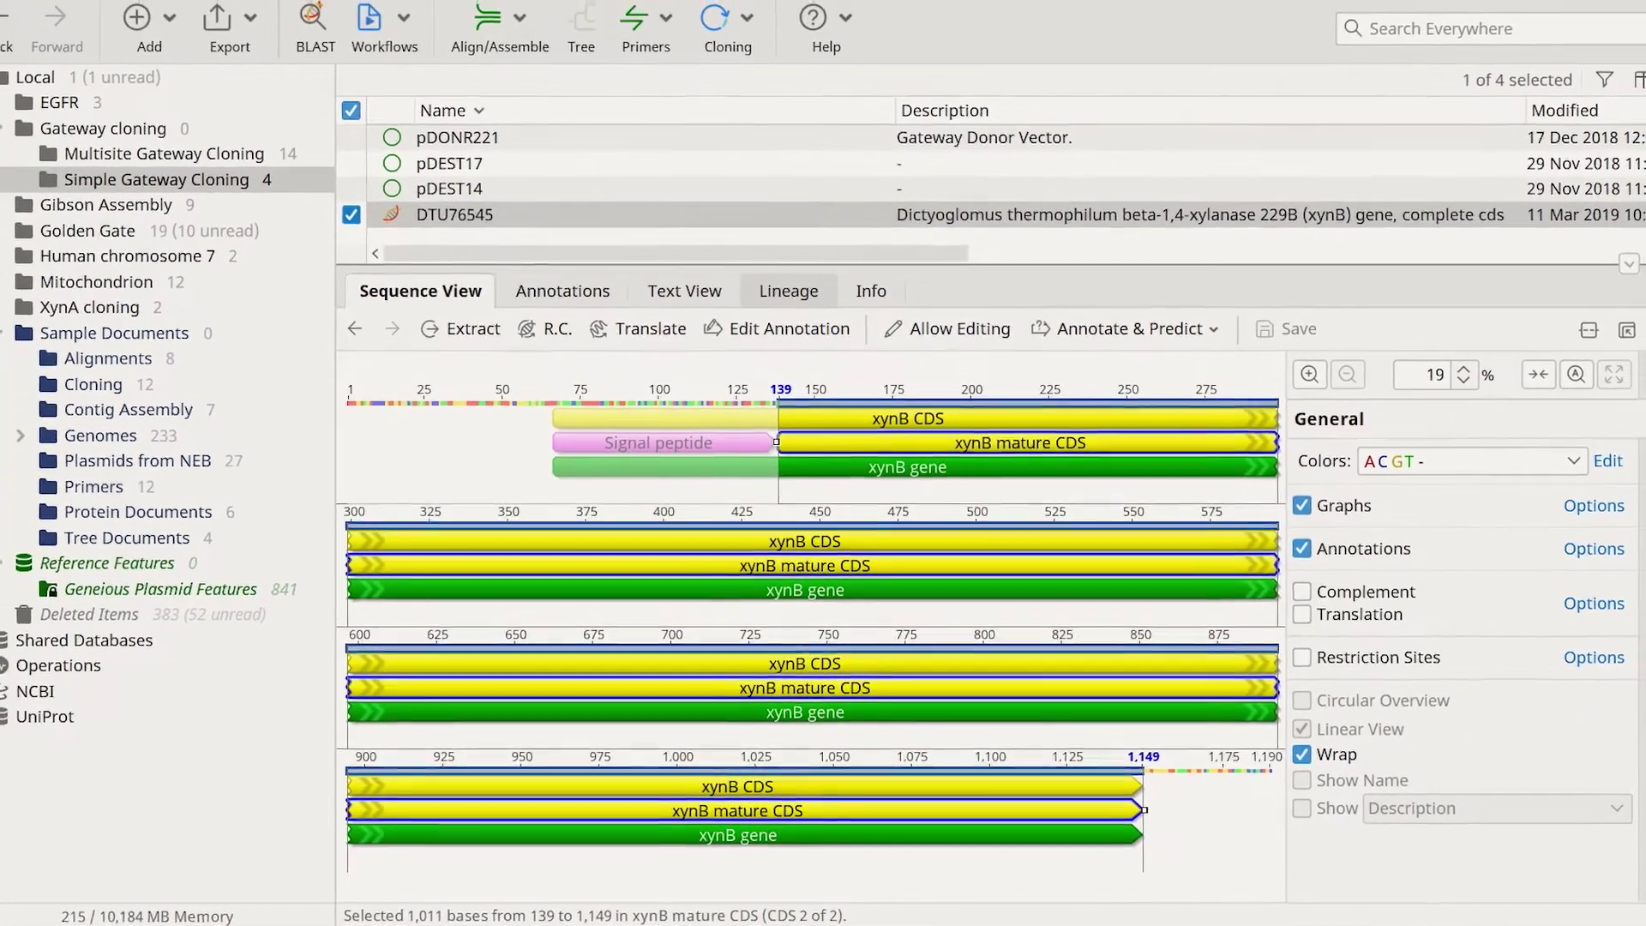
click(639, 25)
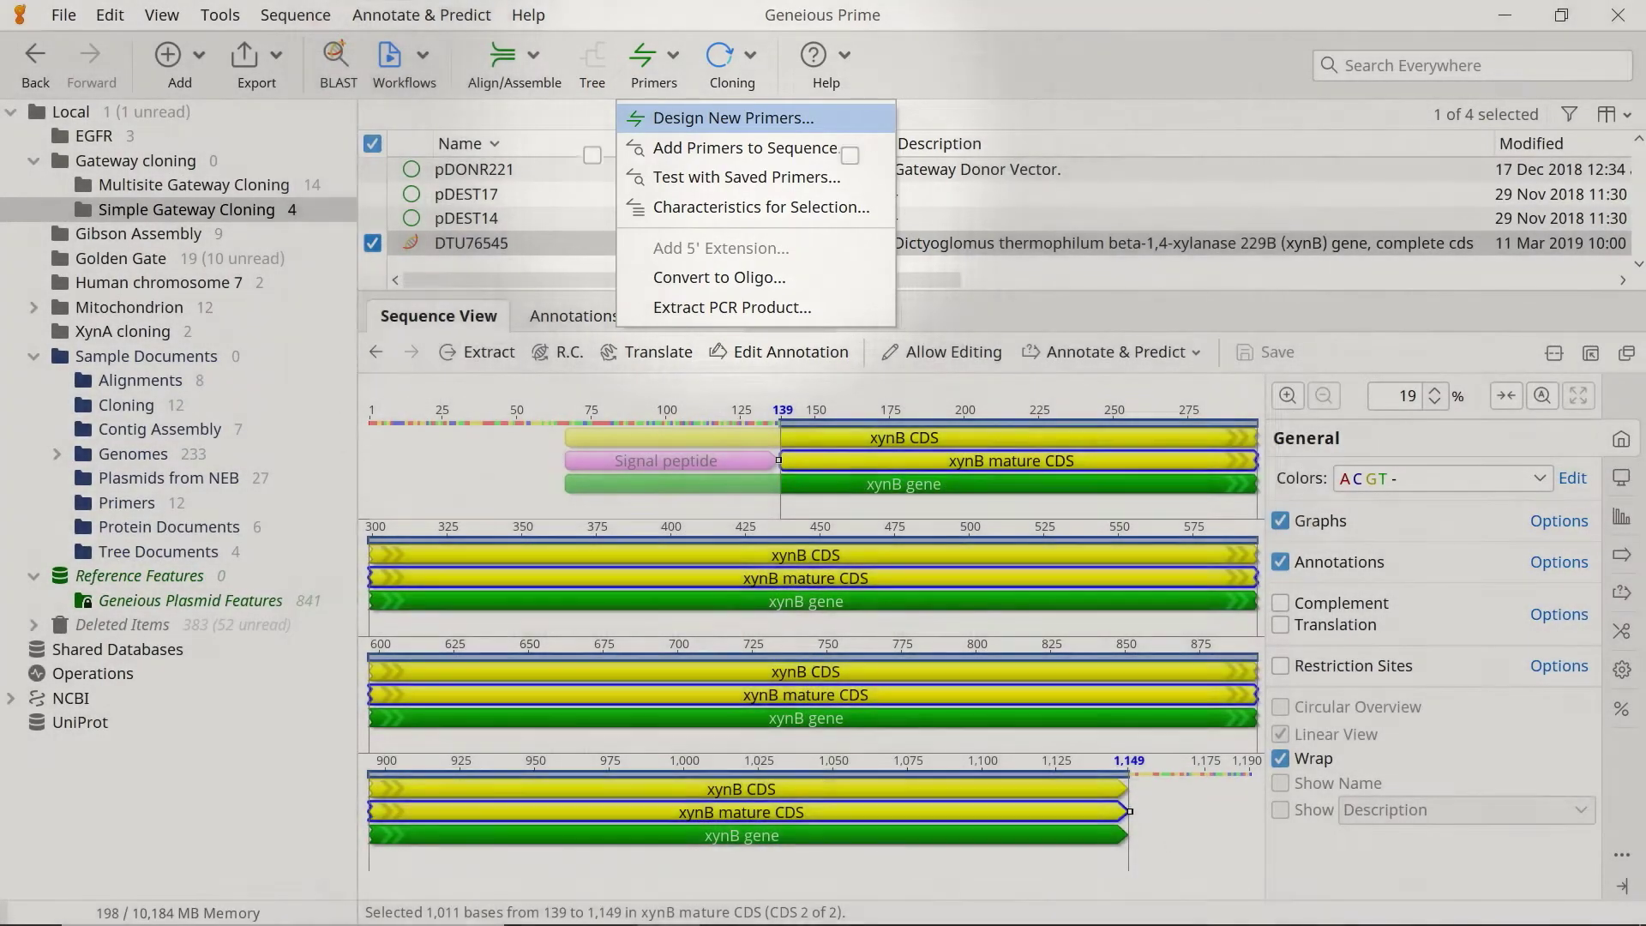
click(733, 118)
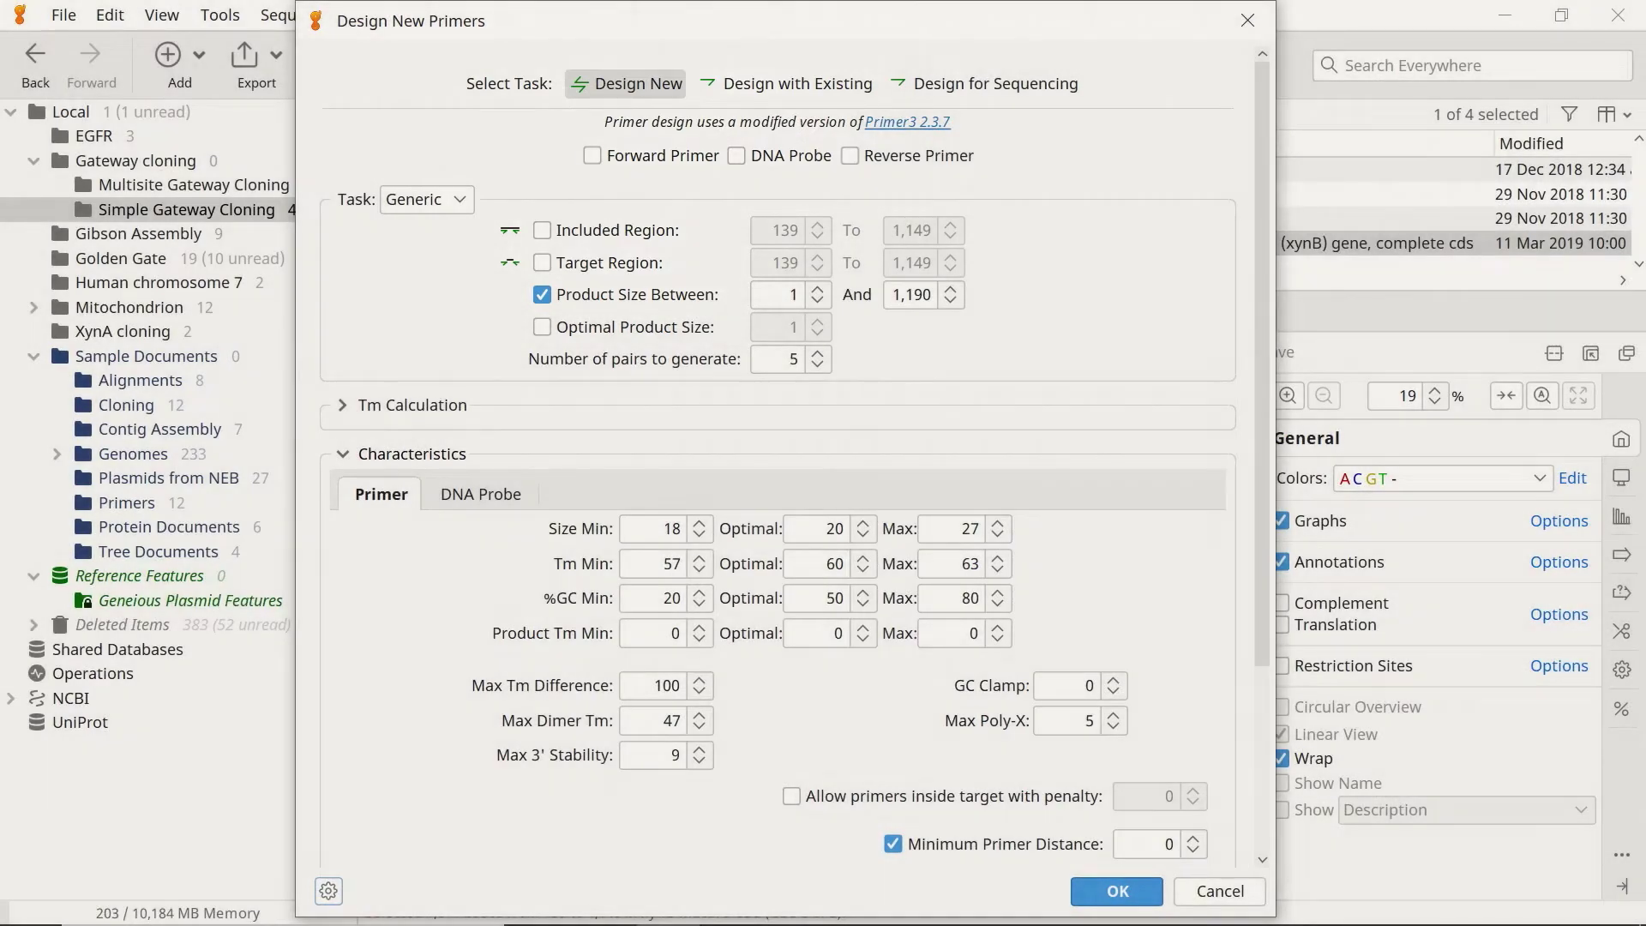
Step: Design both a forward and a reverse primer using the Precise task
click(591, 155)
click(849, 155)
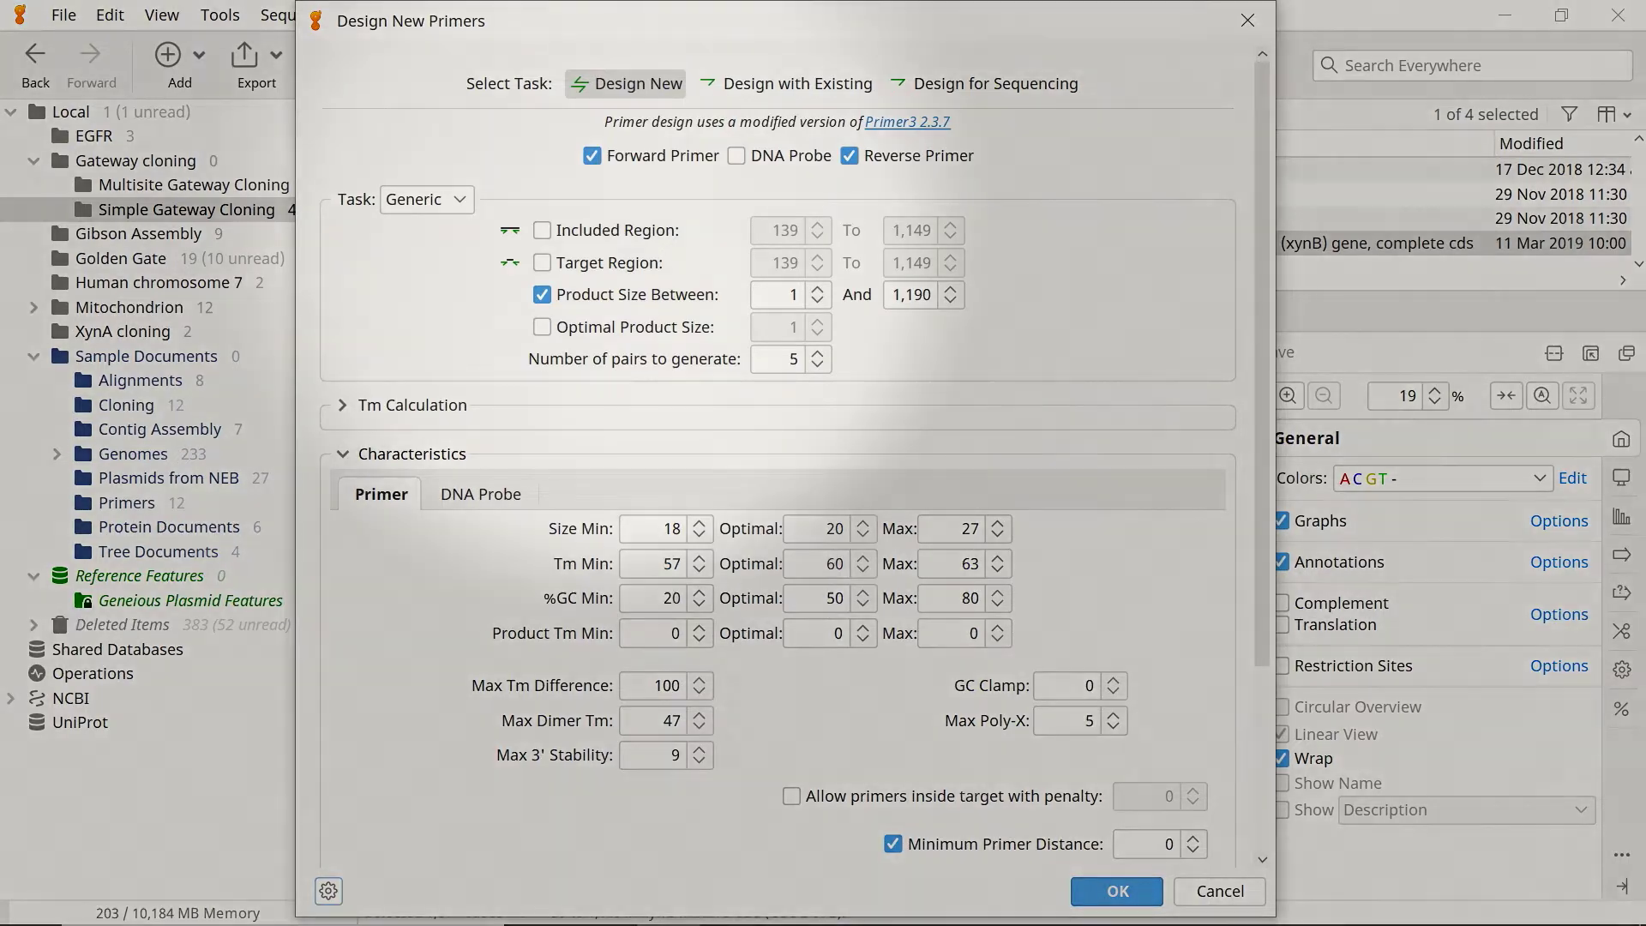
click(427, 199)
key(Down)
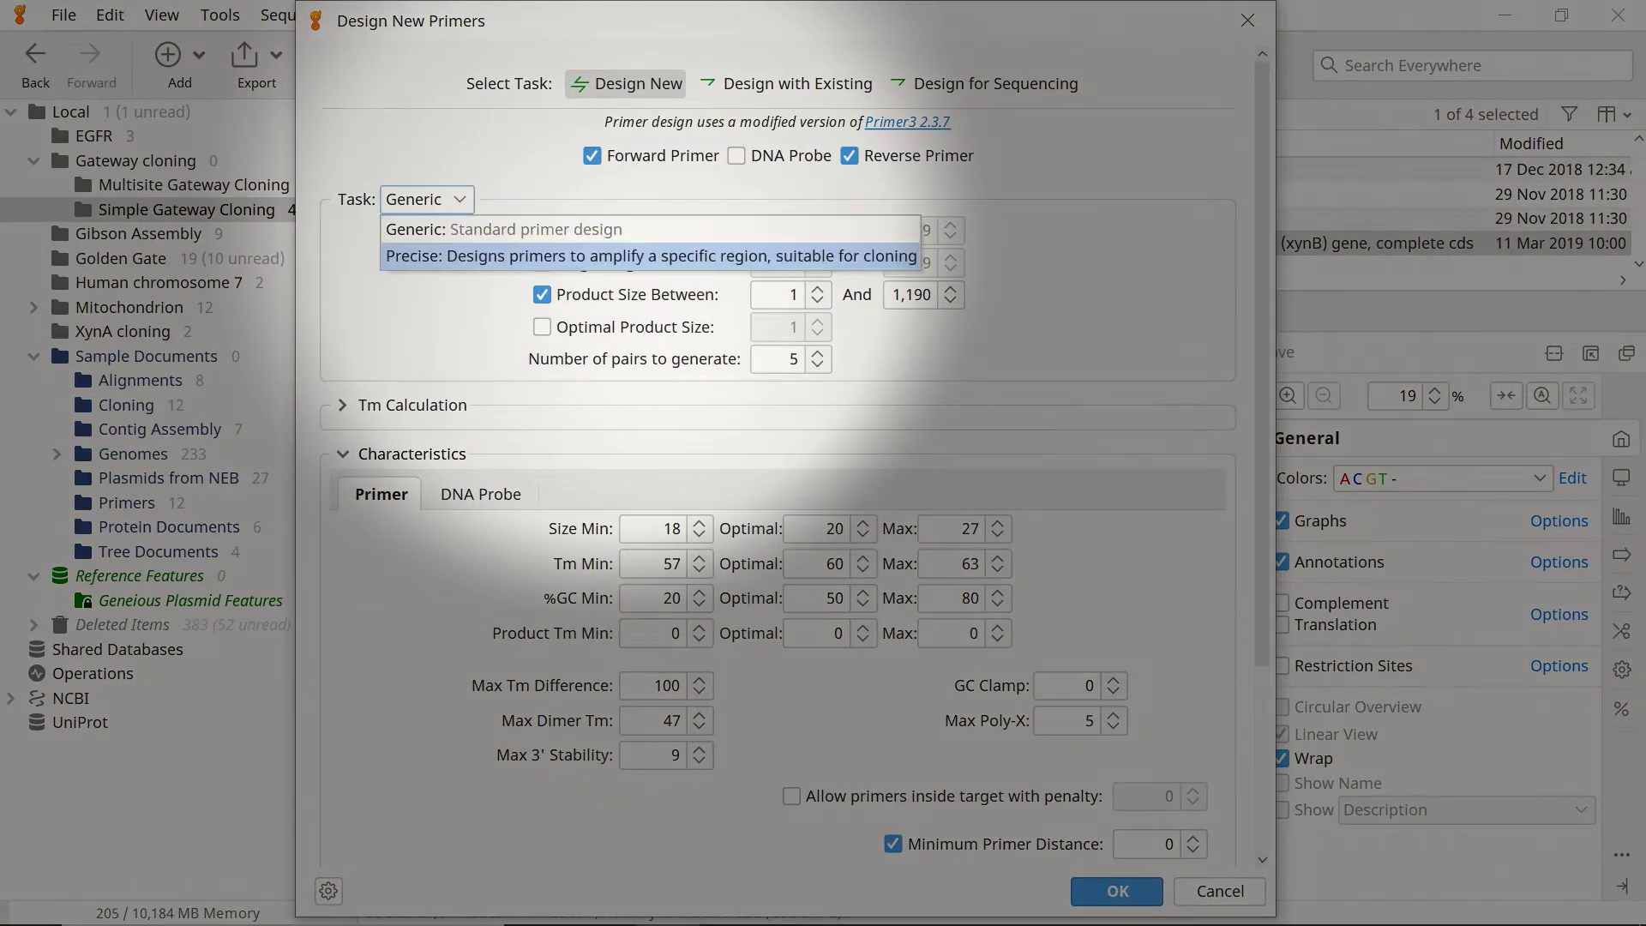
key(Return)
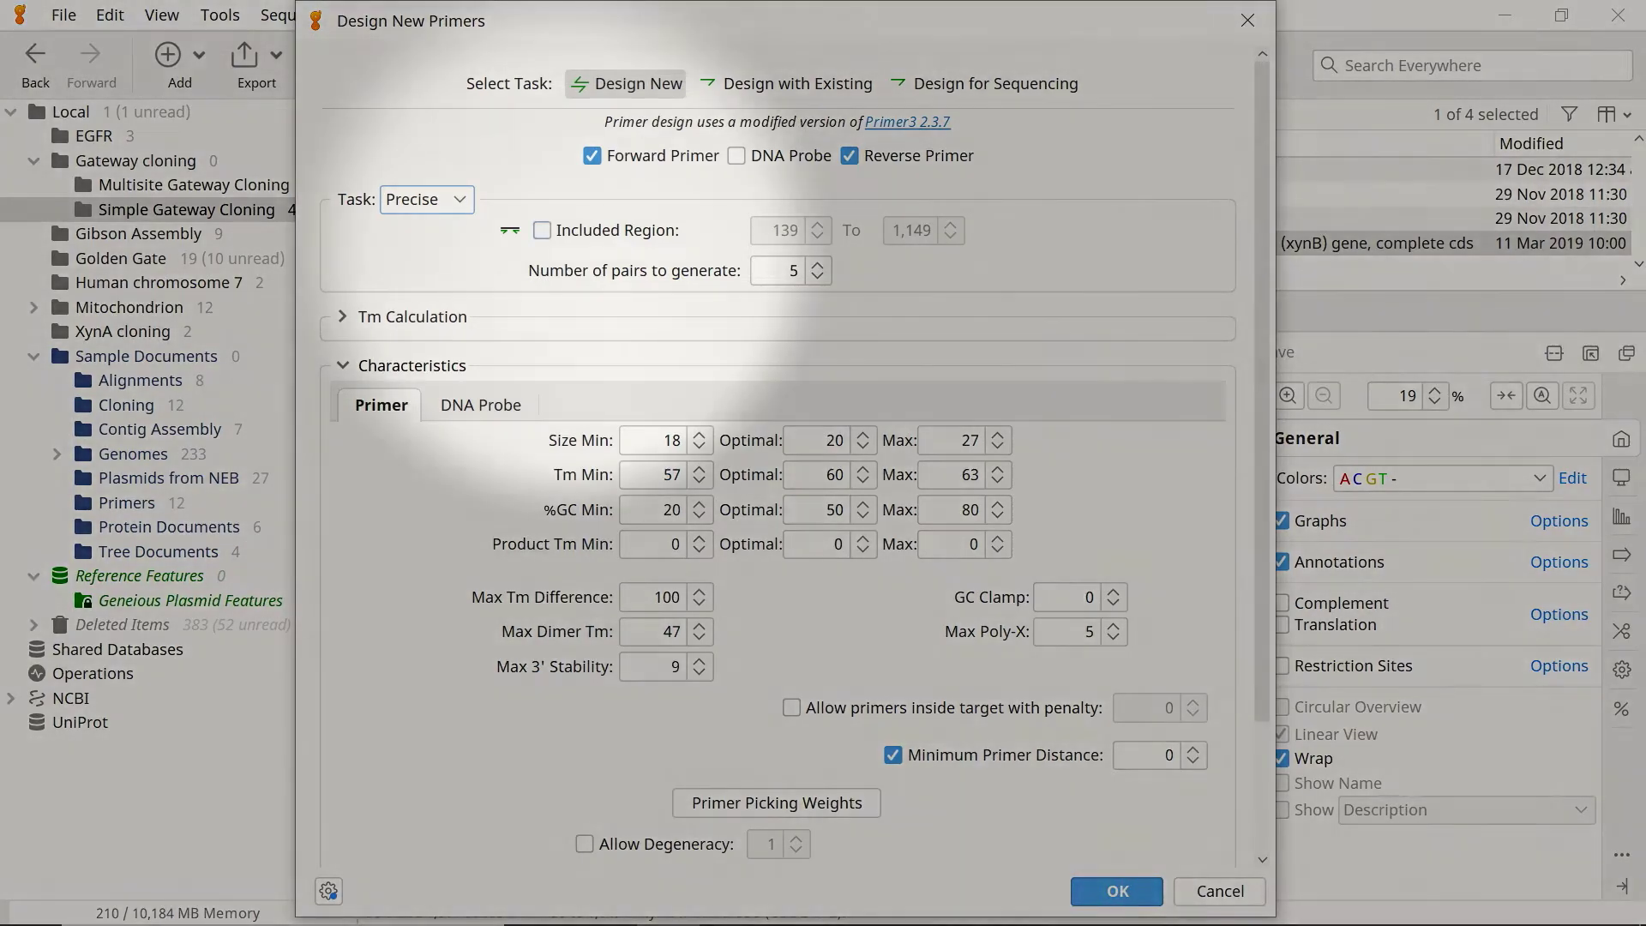
Step: Restrict primers to the included region 139–1,149 and generate only 1 pair
click(541, 229)
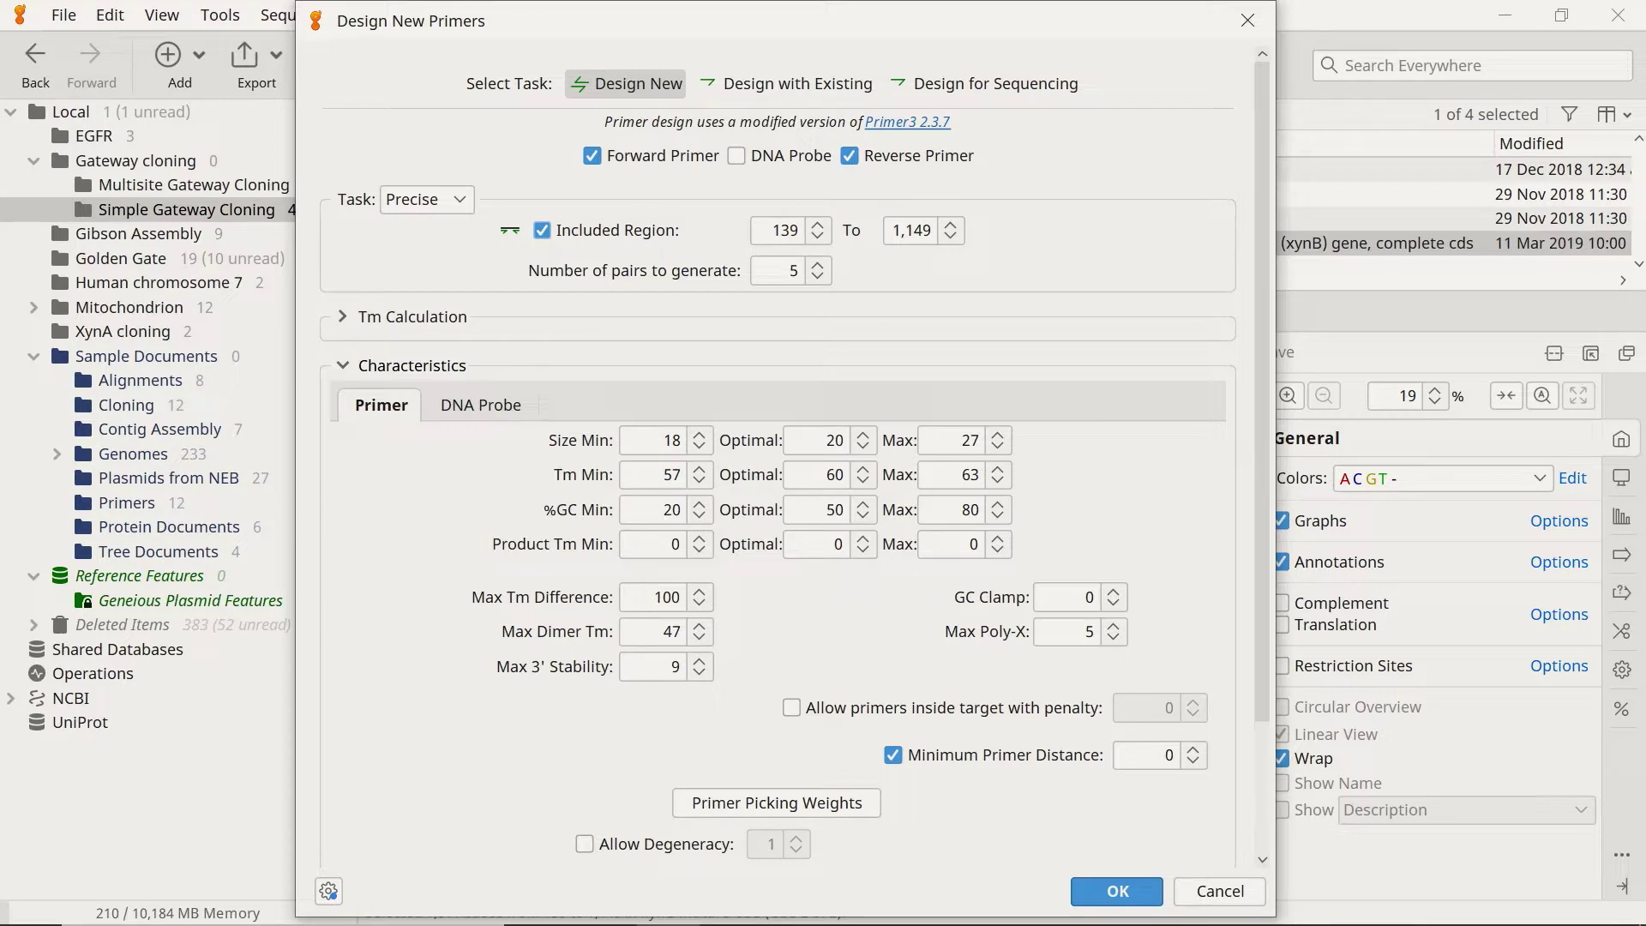
double_click(789, 271)
text(1)
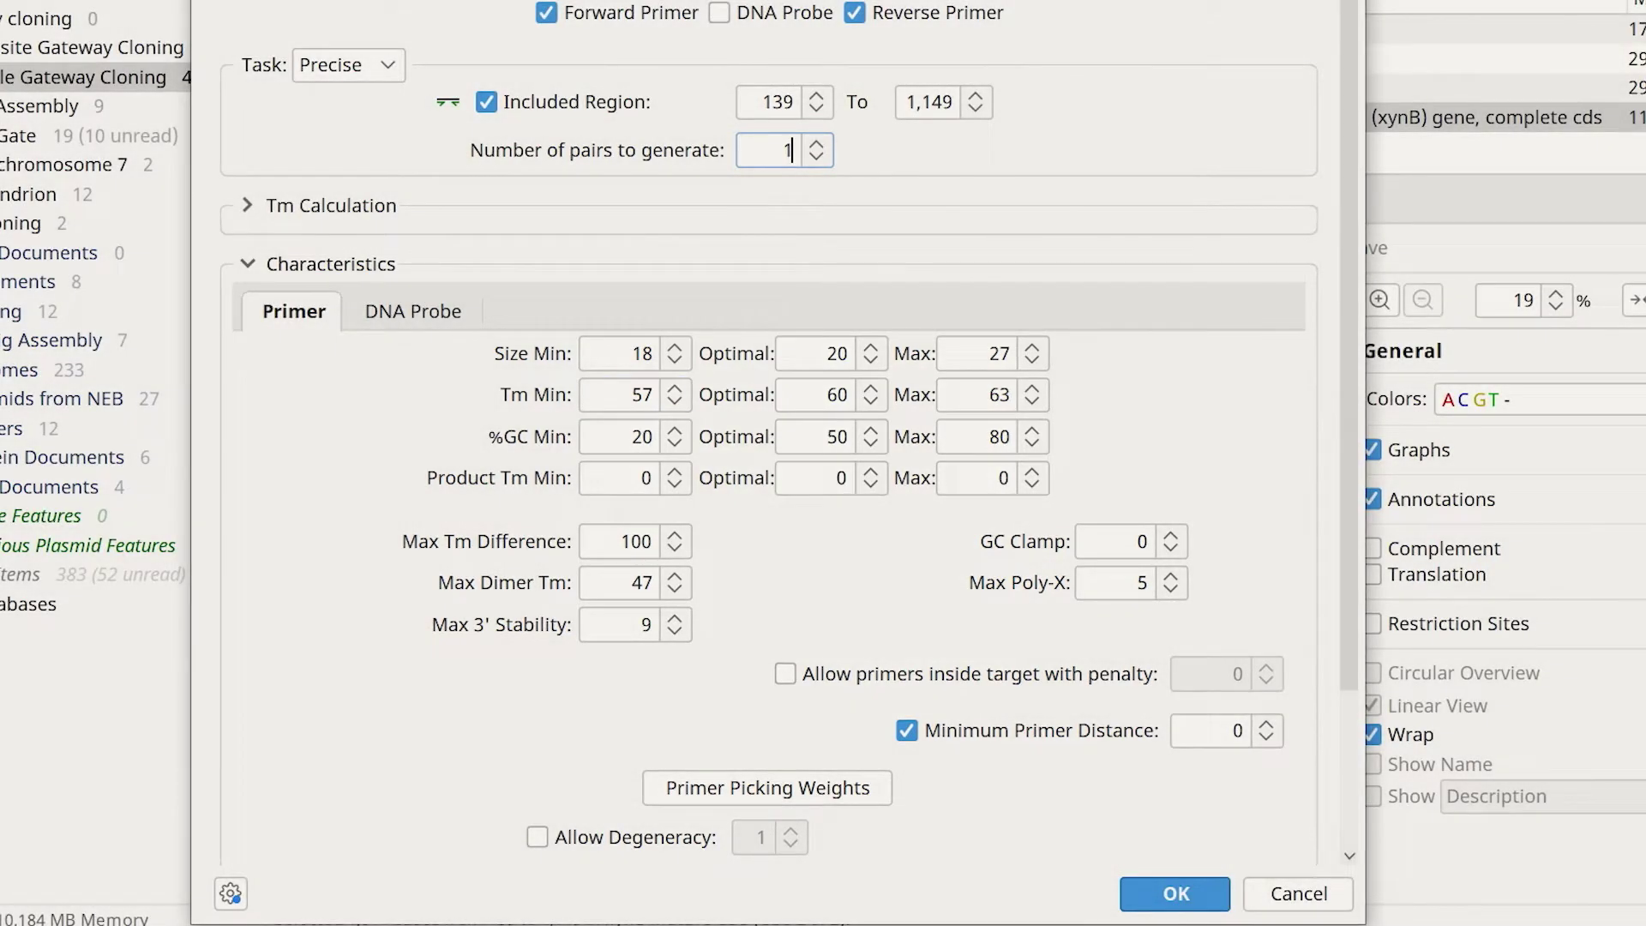
Step: Set primer Tm to 50 minimum, 55 optimal and 60 maximum
double_click(642, 394)
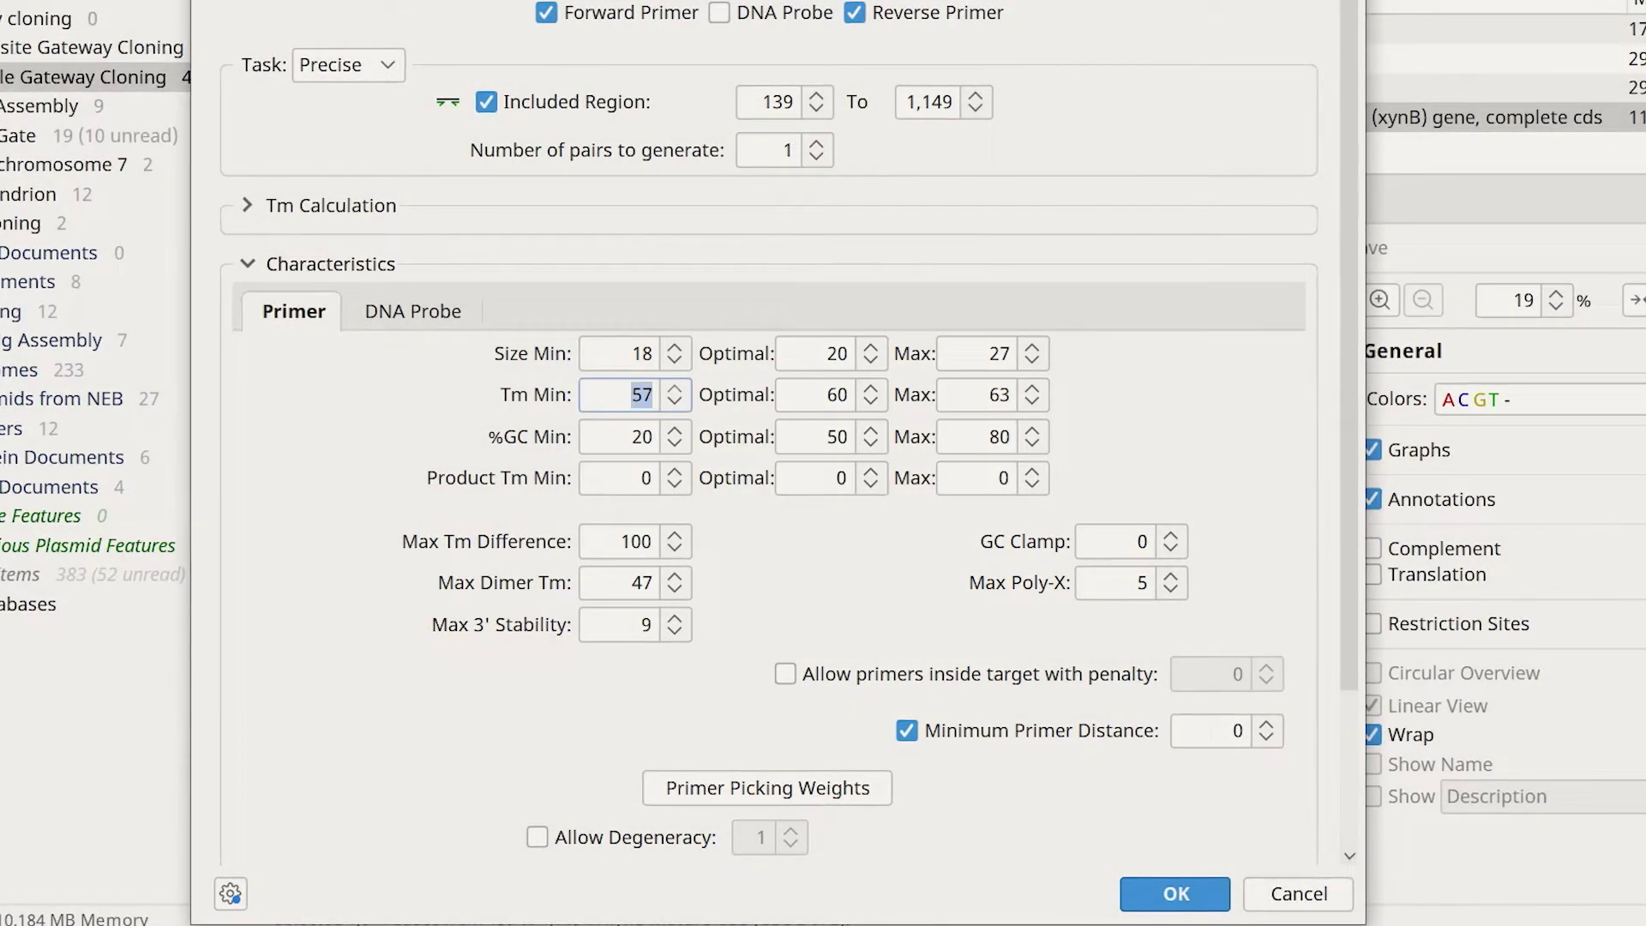
text(50)
key(Tab)
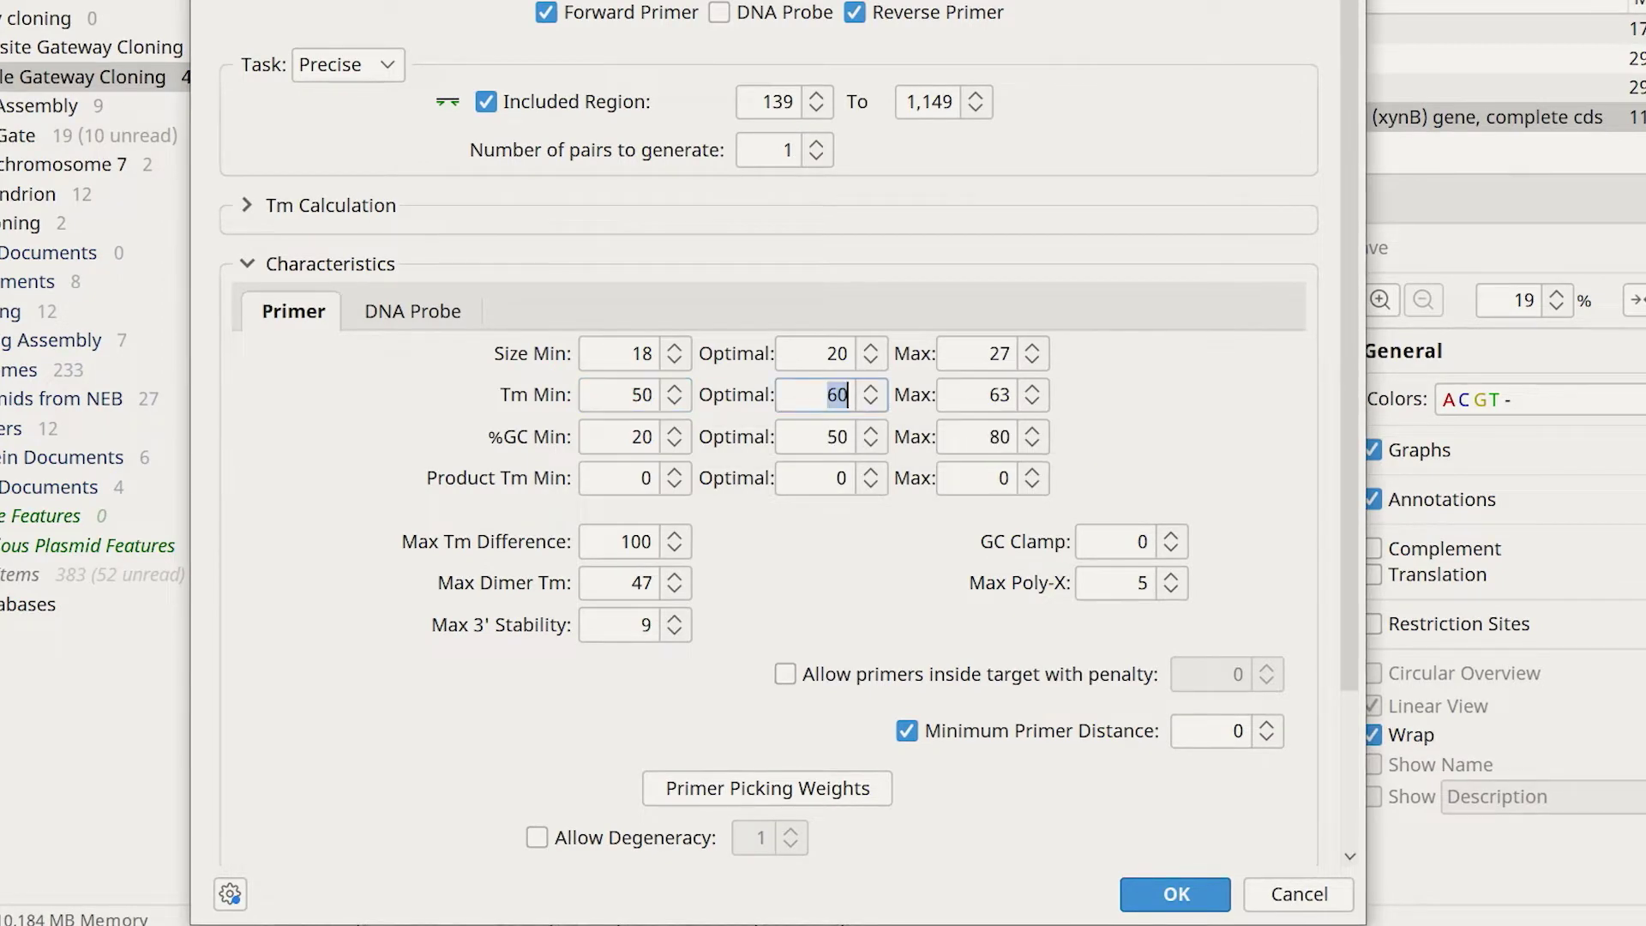
text(55)
key(Tab)
text(6)
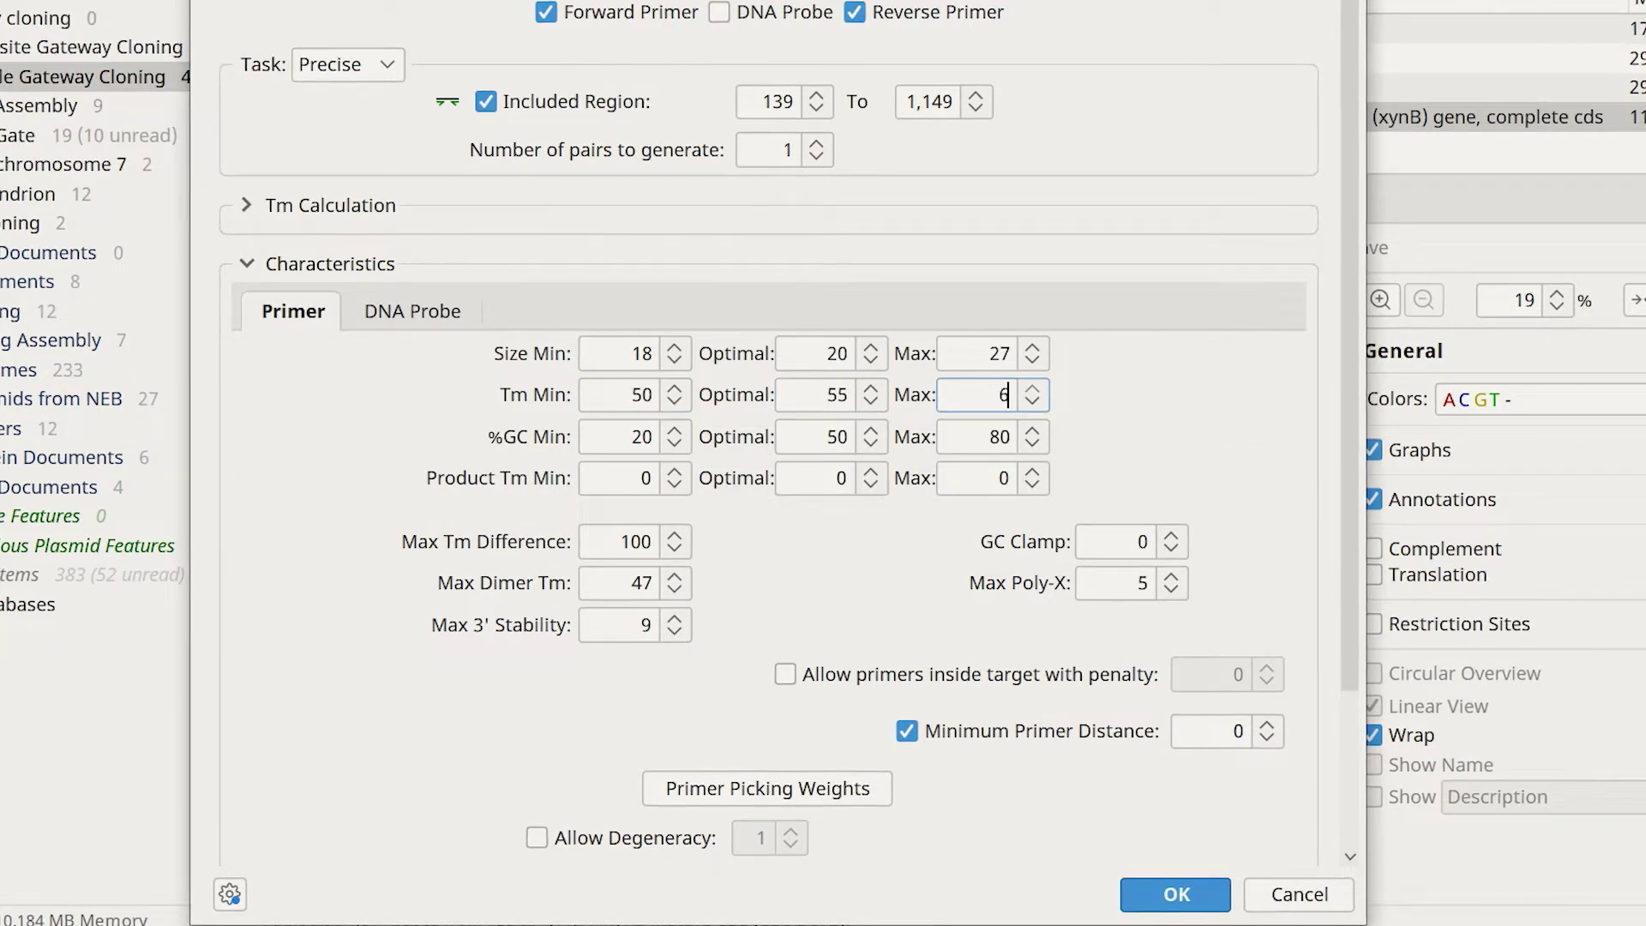
text(0)
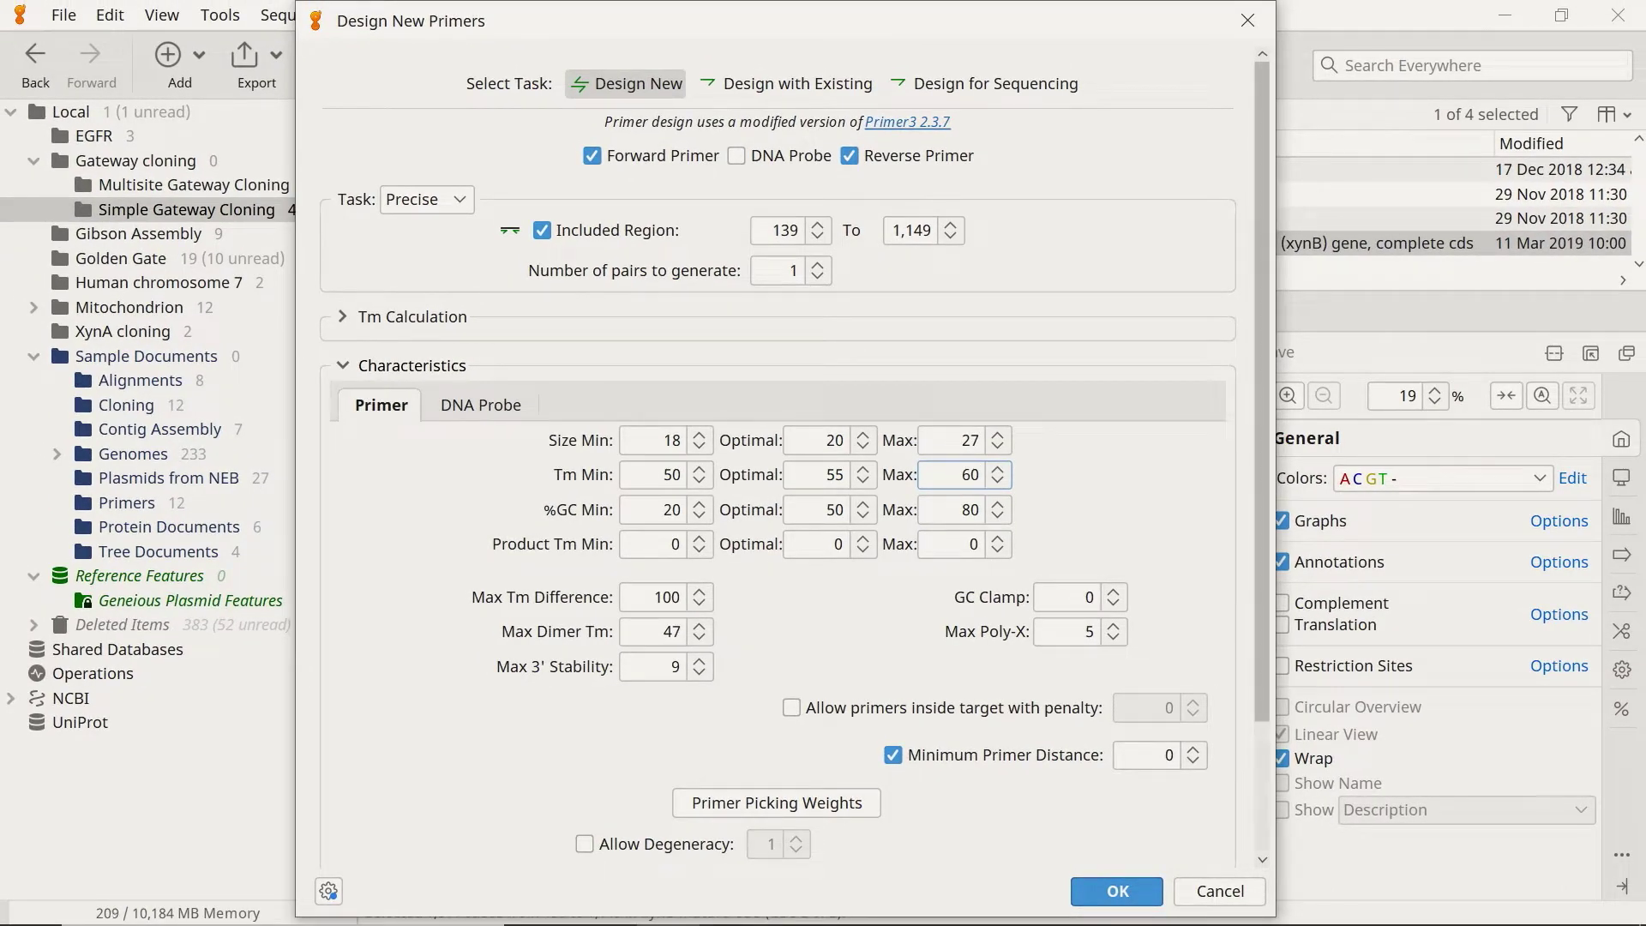
scroll(776, 463, down, 4)
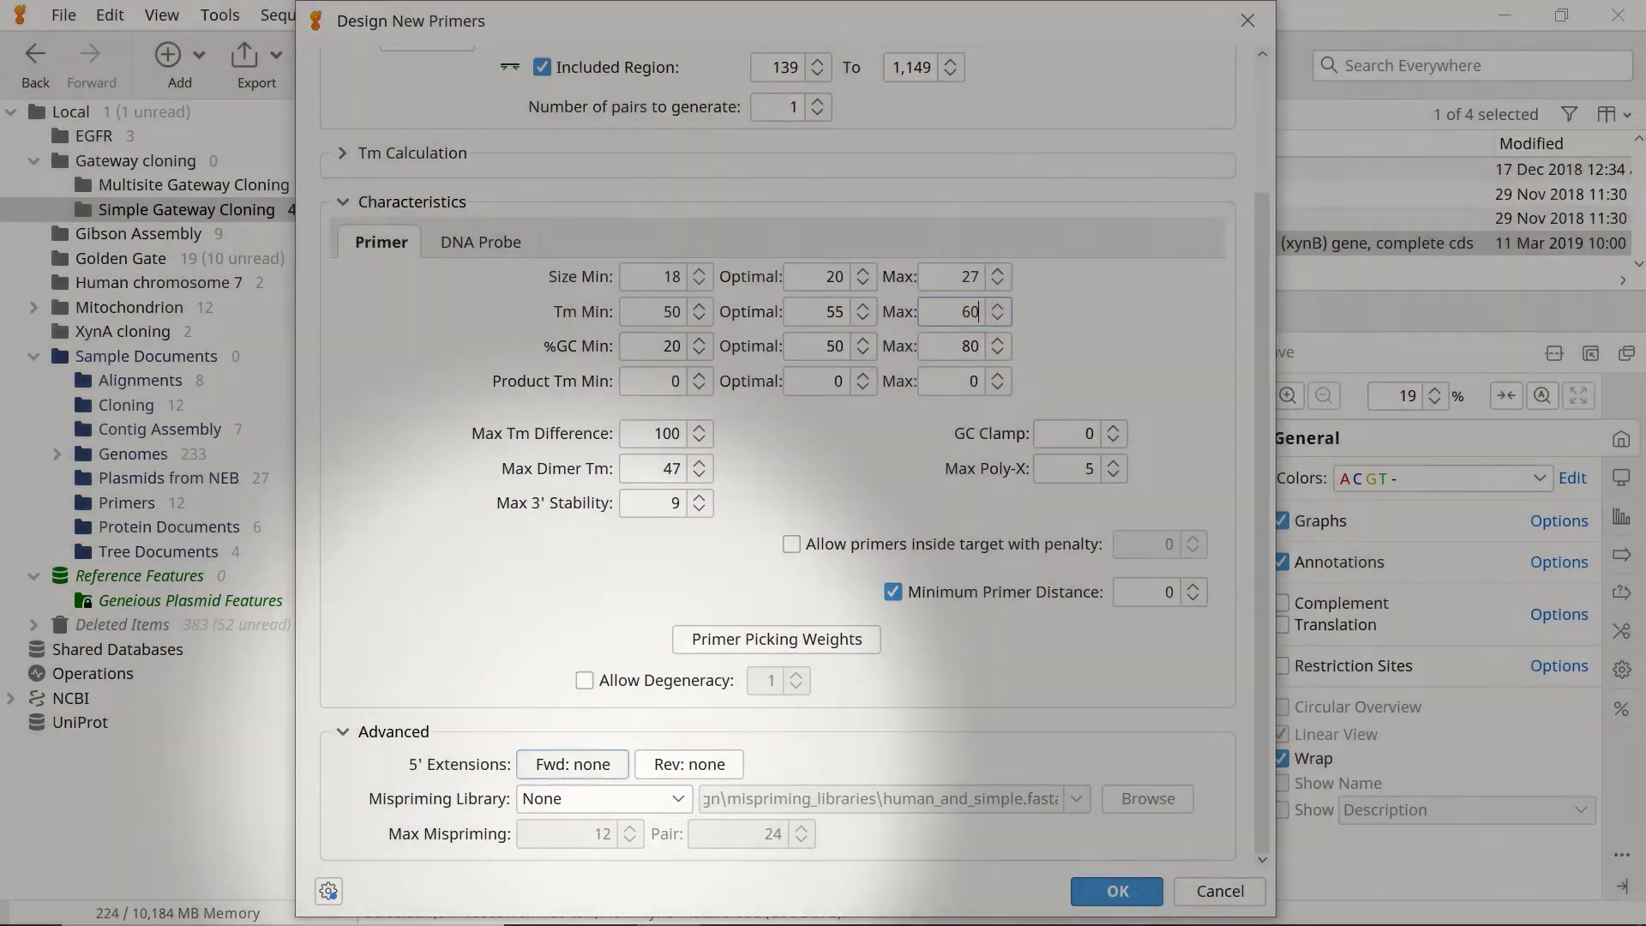
Step: Add a GGGG plus attB1 Gateway site 5′ extension to the forward primer
click(573, 763)
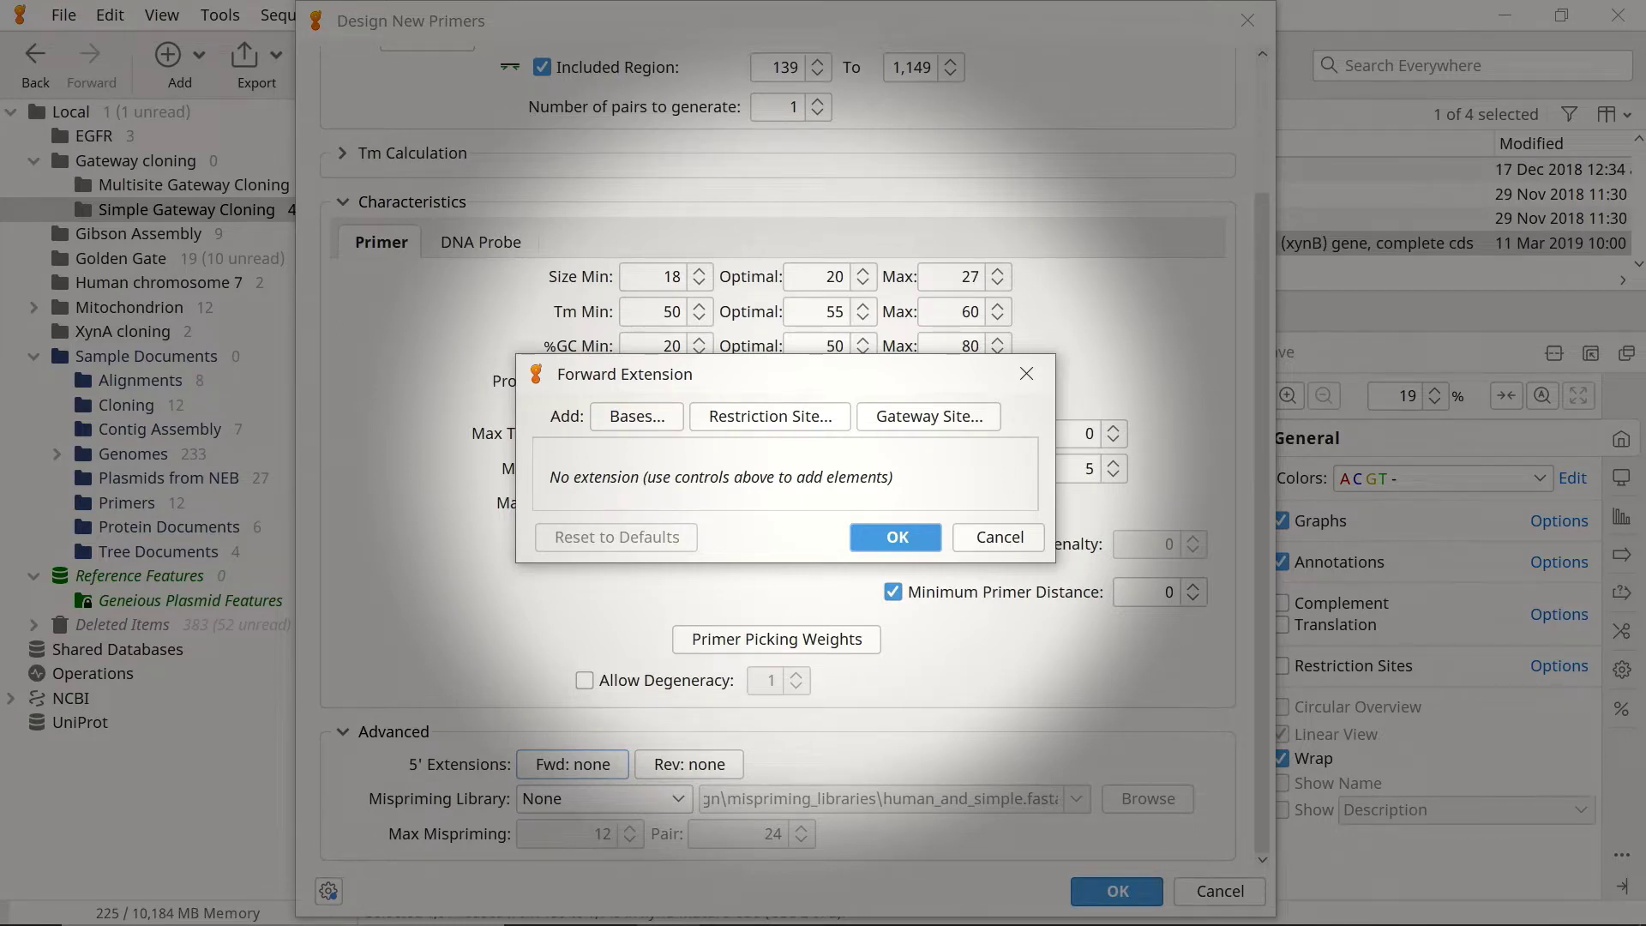
click(929, 416)
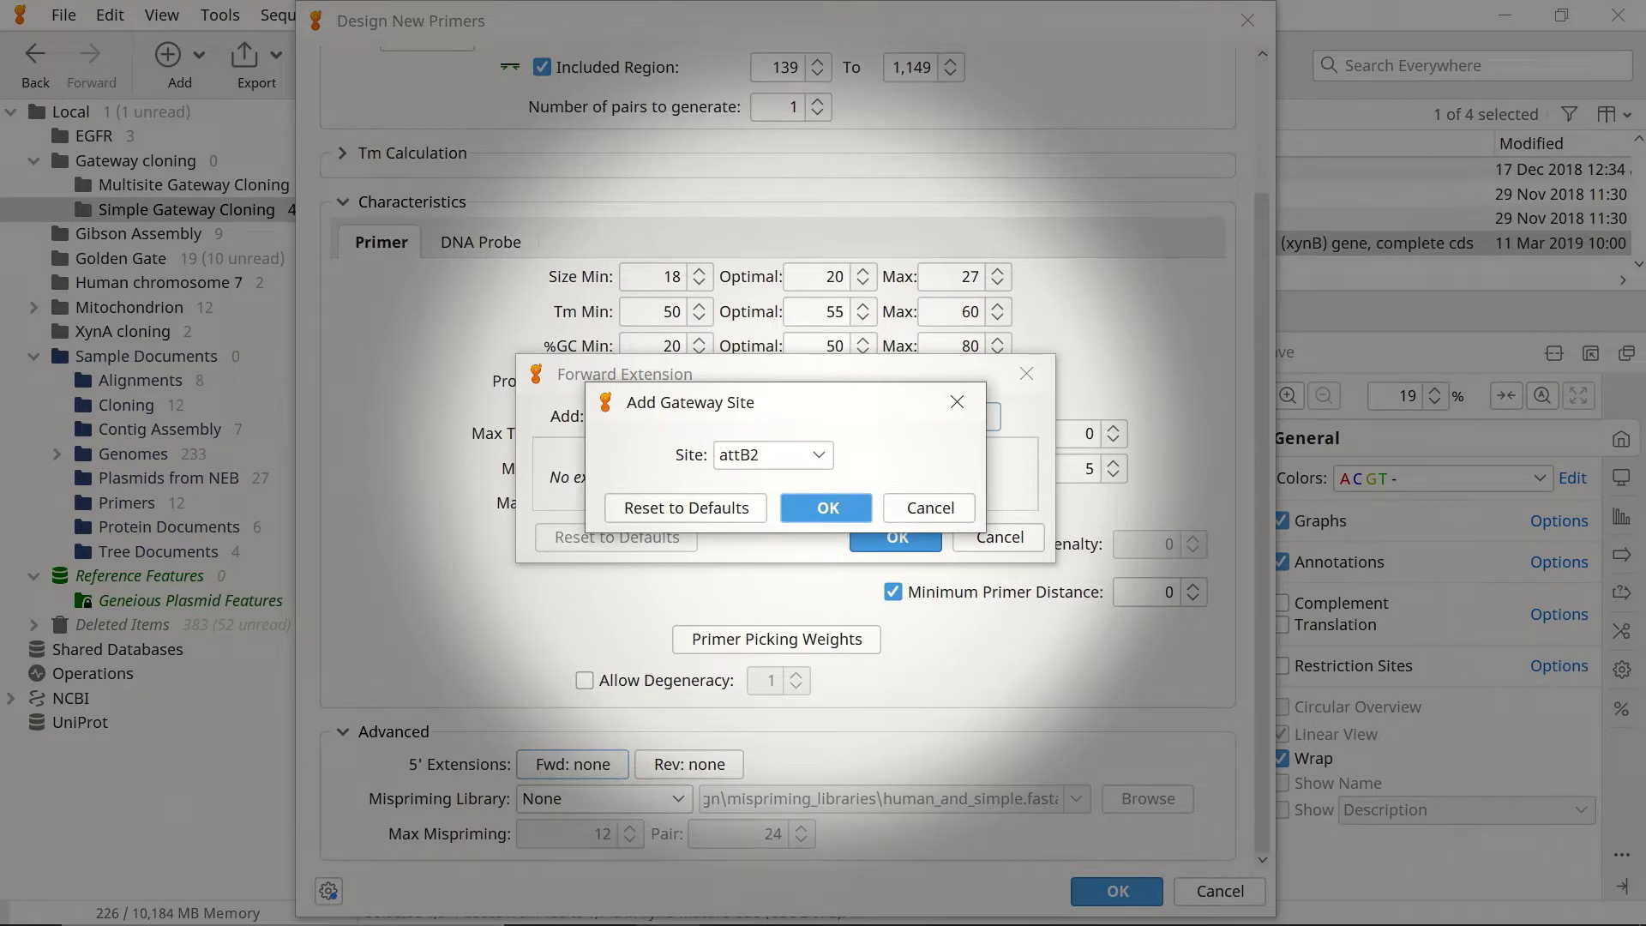
click(773, 454)
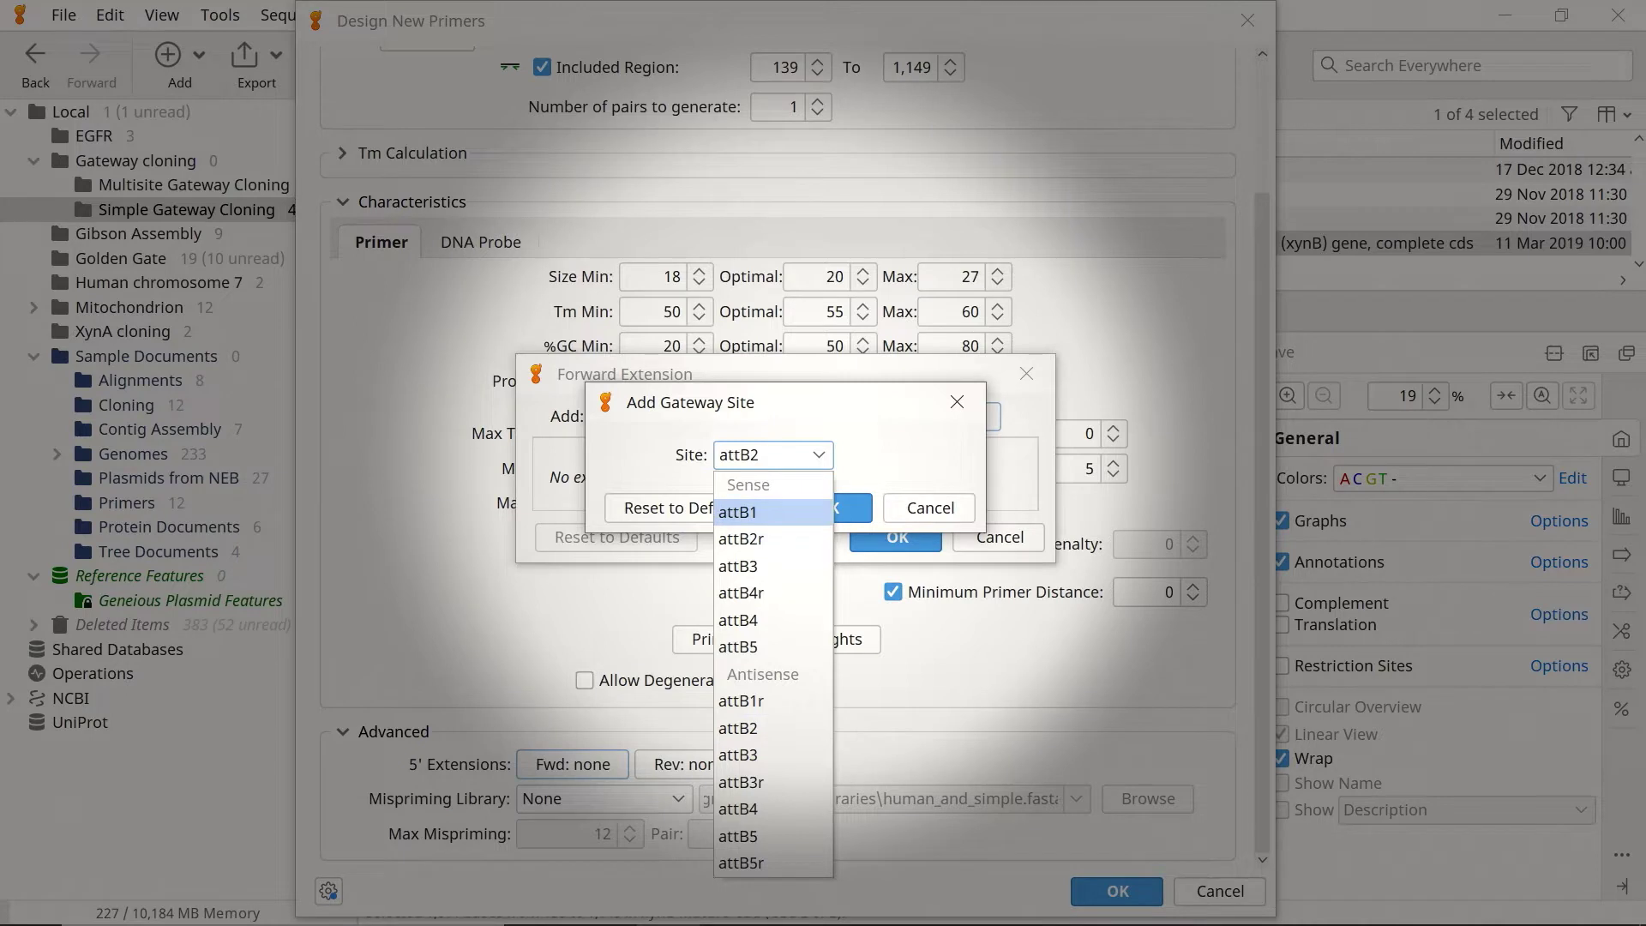
key(Return)
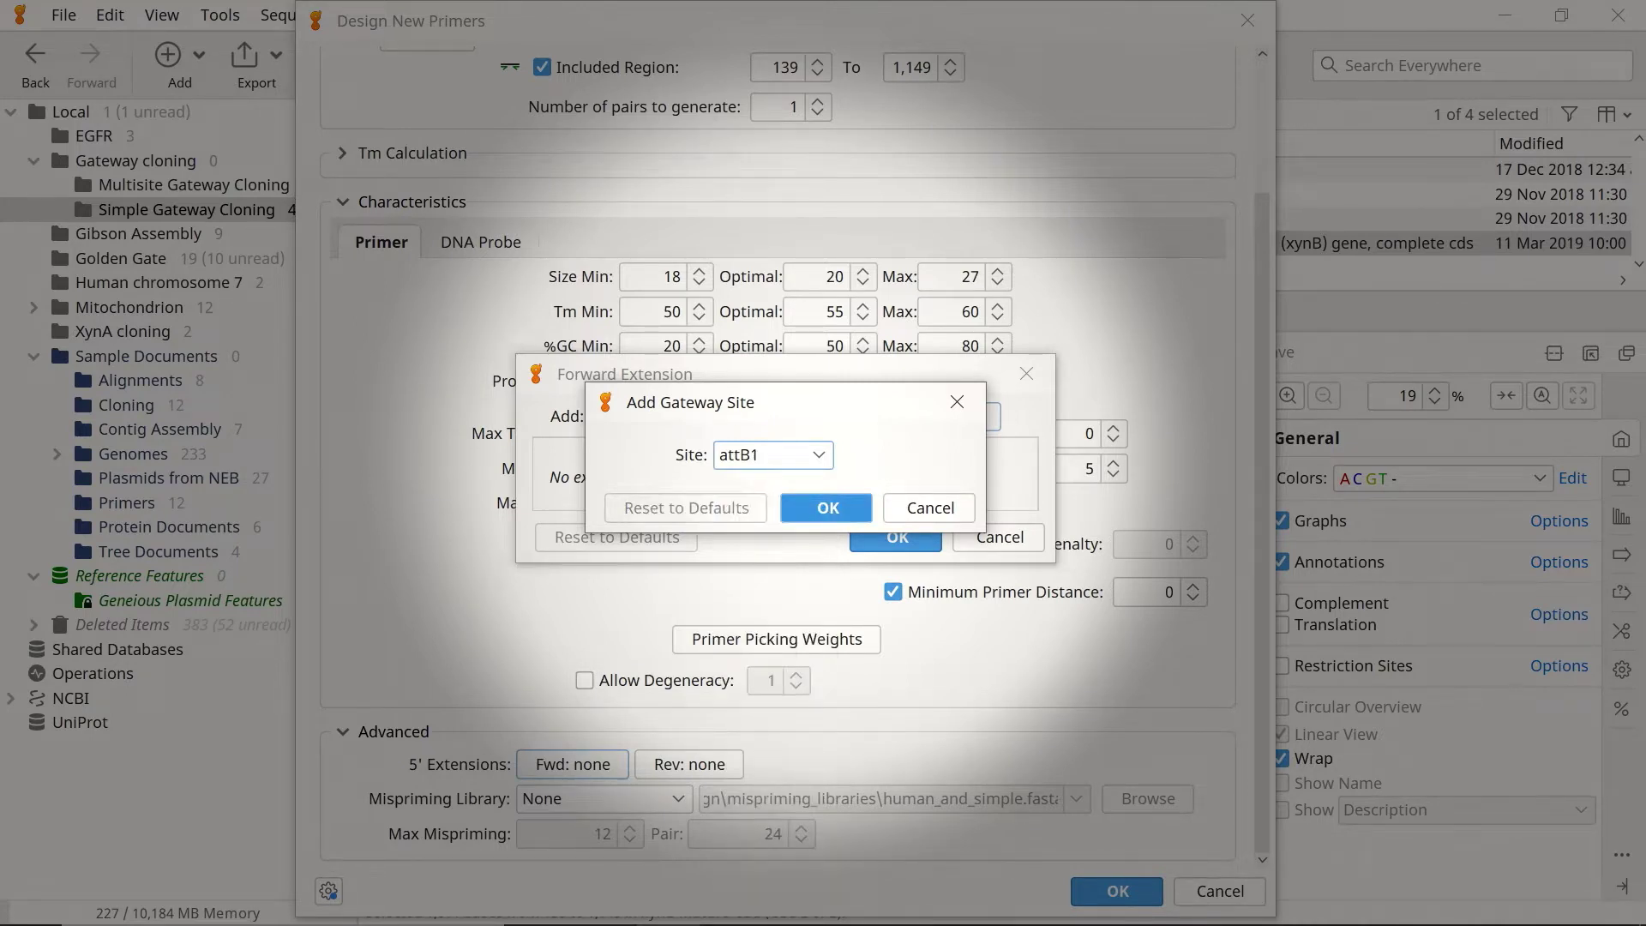
key(Return)
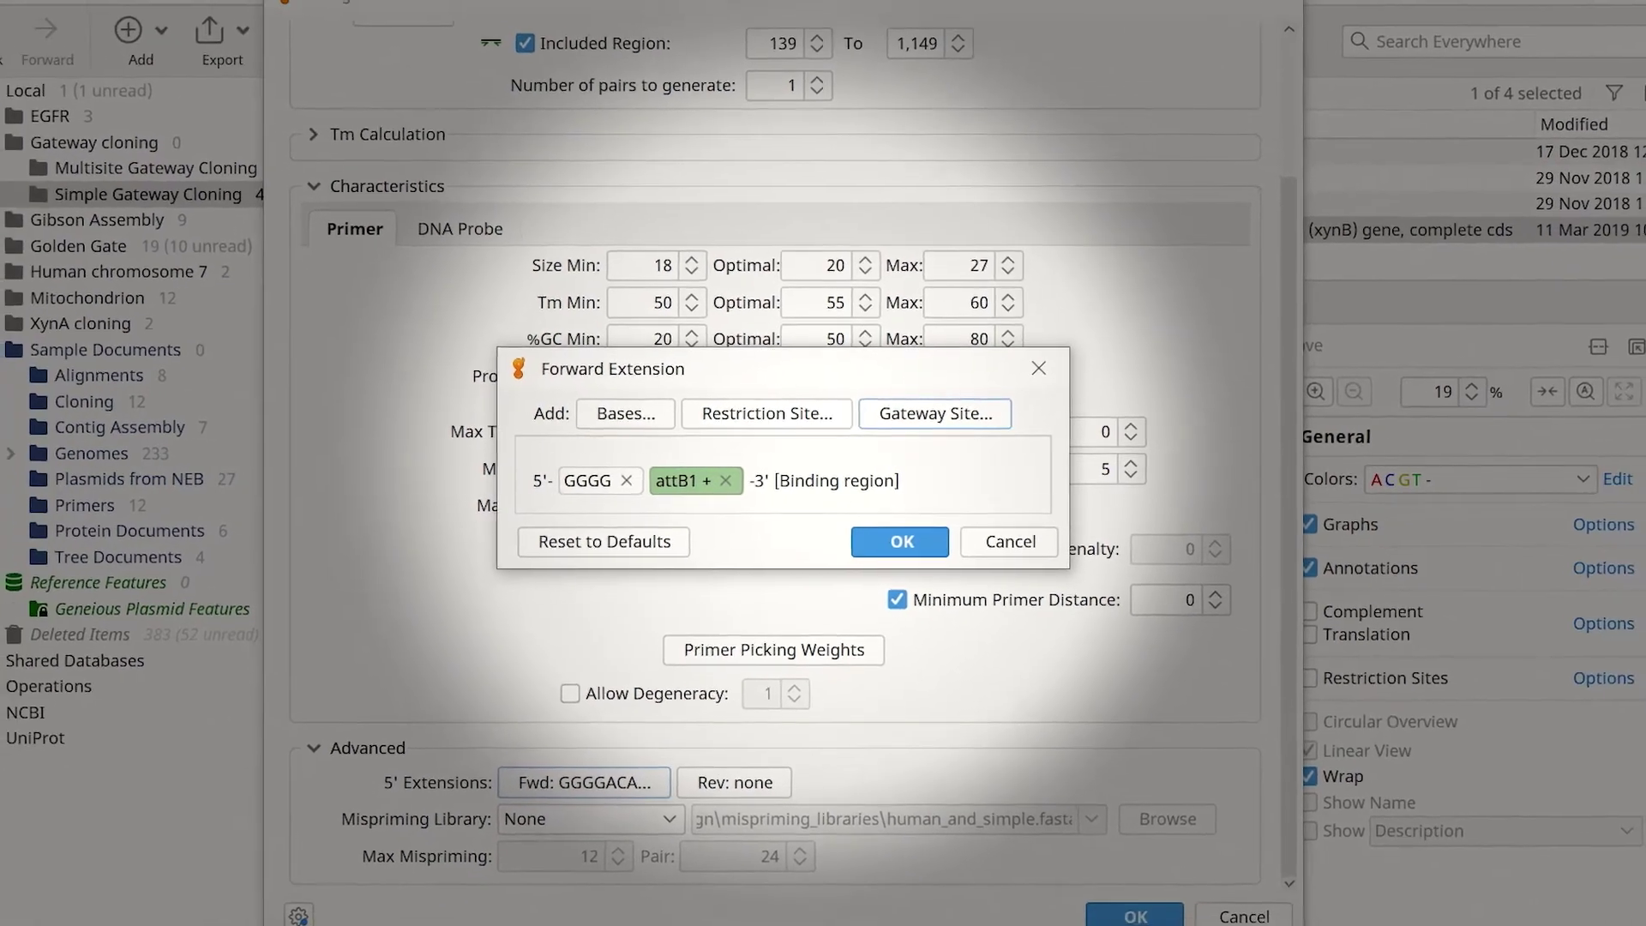
key(Return)
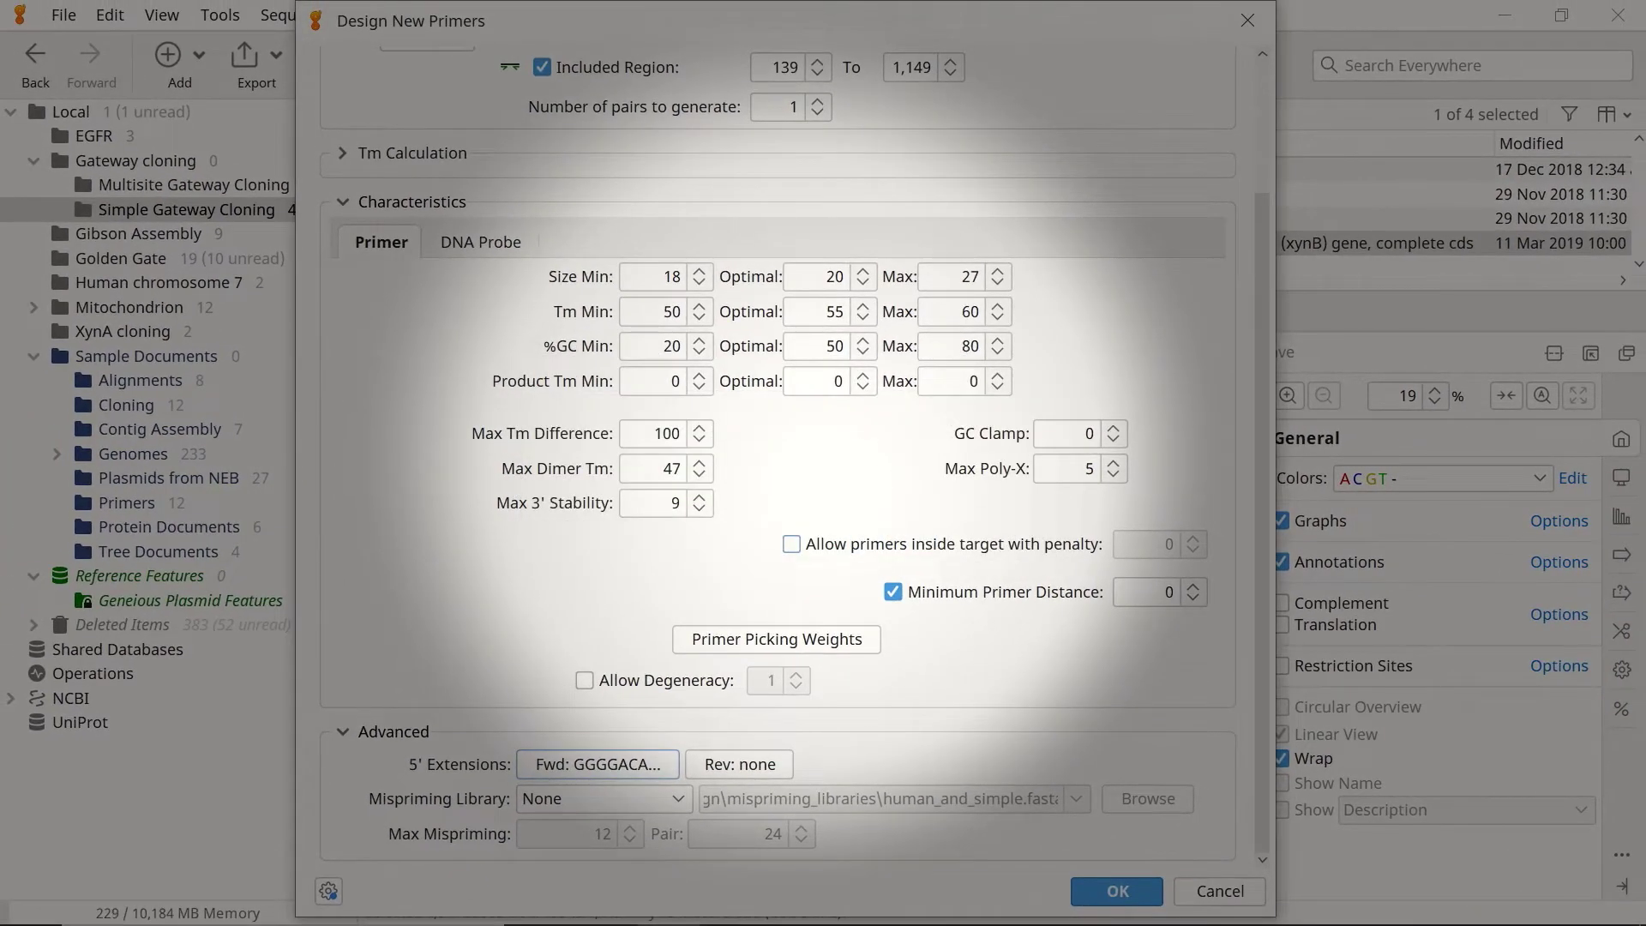
Step: Give the reverse primer a GGGG plus attB2 5′ extension and run the primer design
click(739, 764)
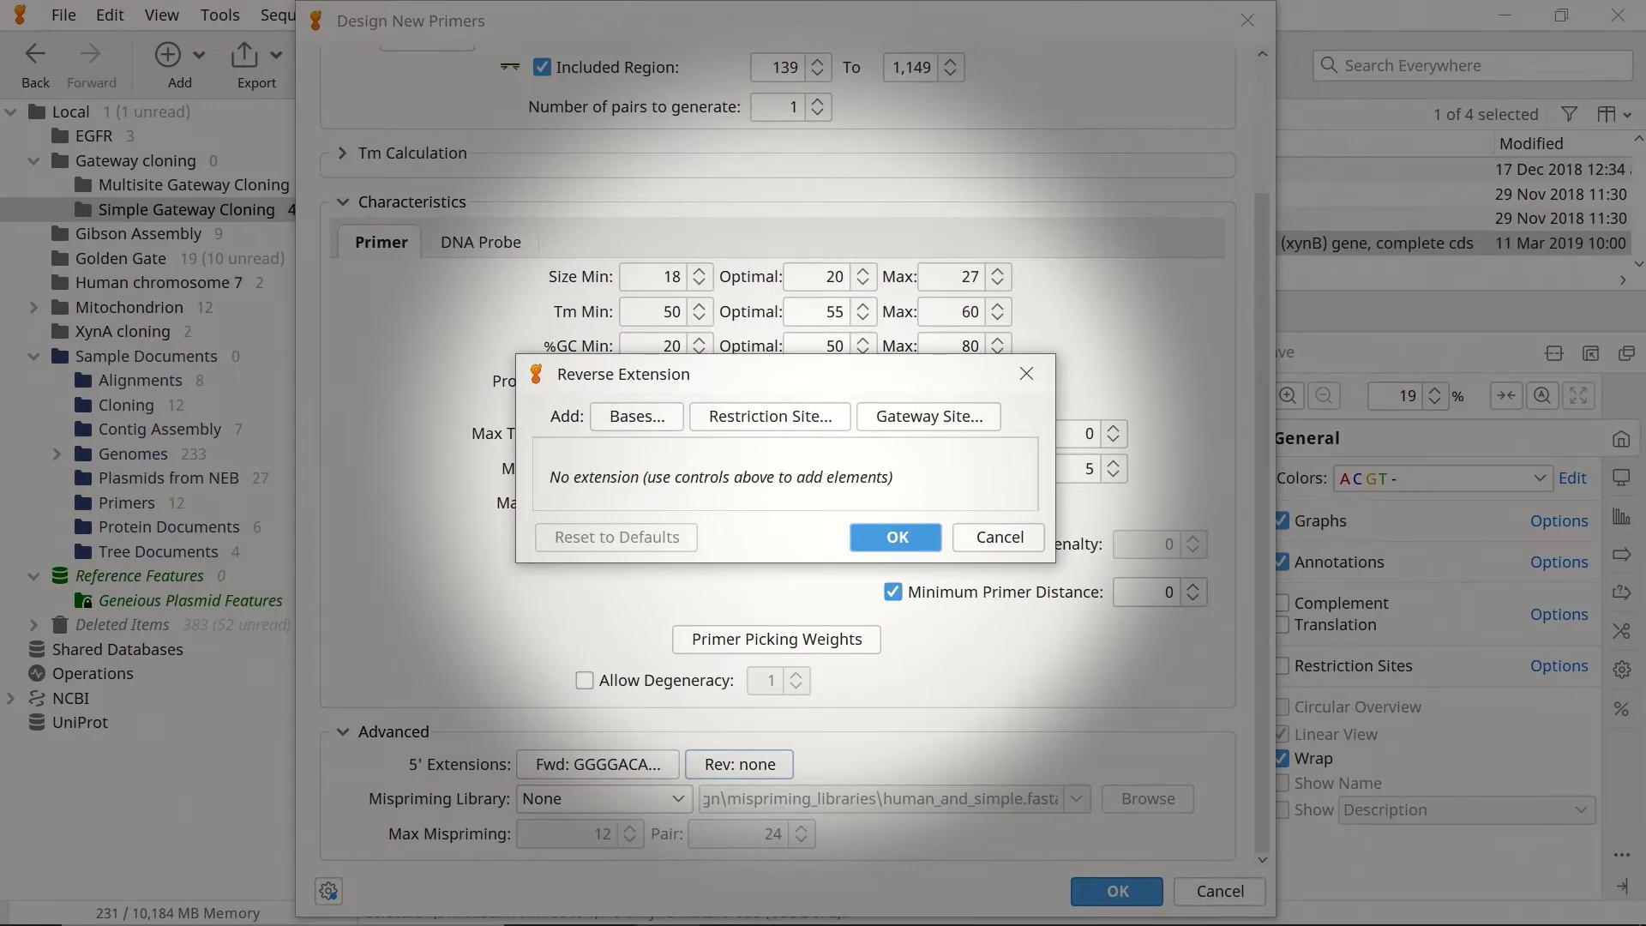
click(928, 416)
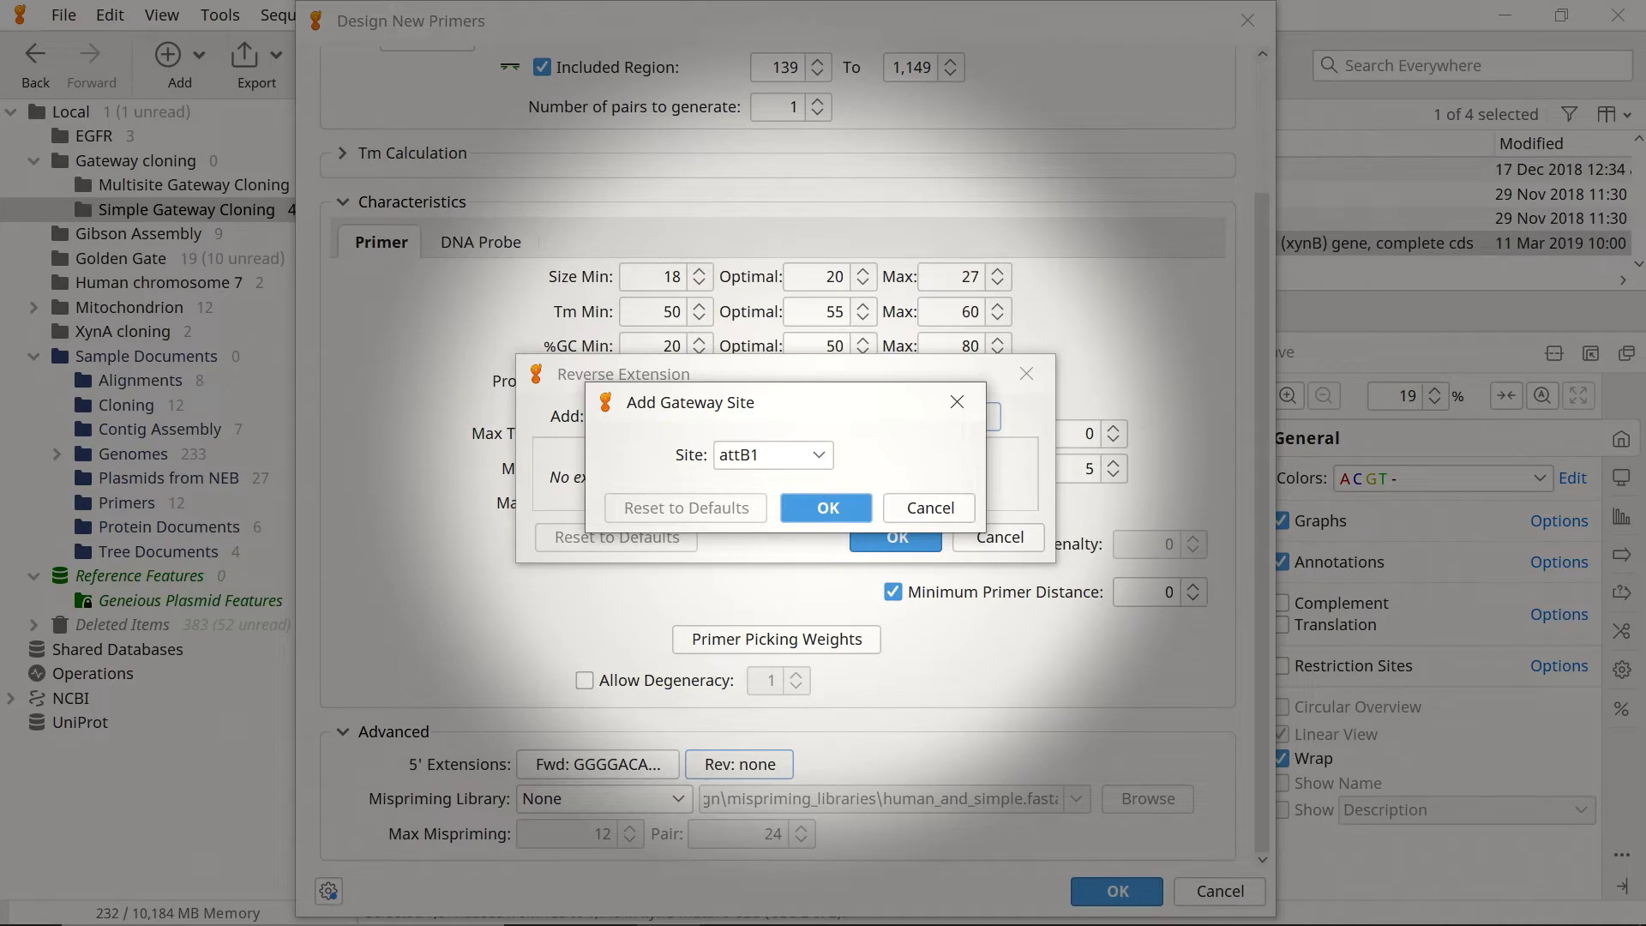
key(alt+Down)
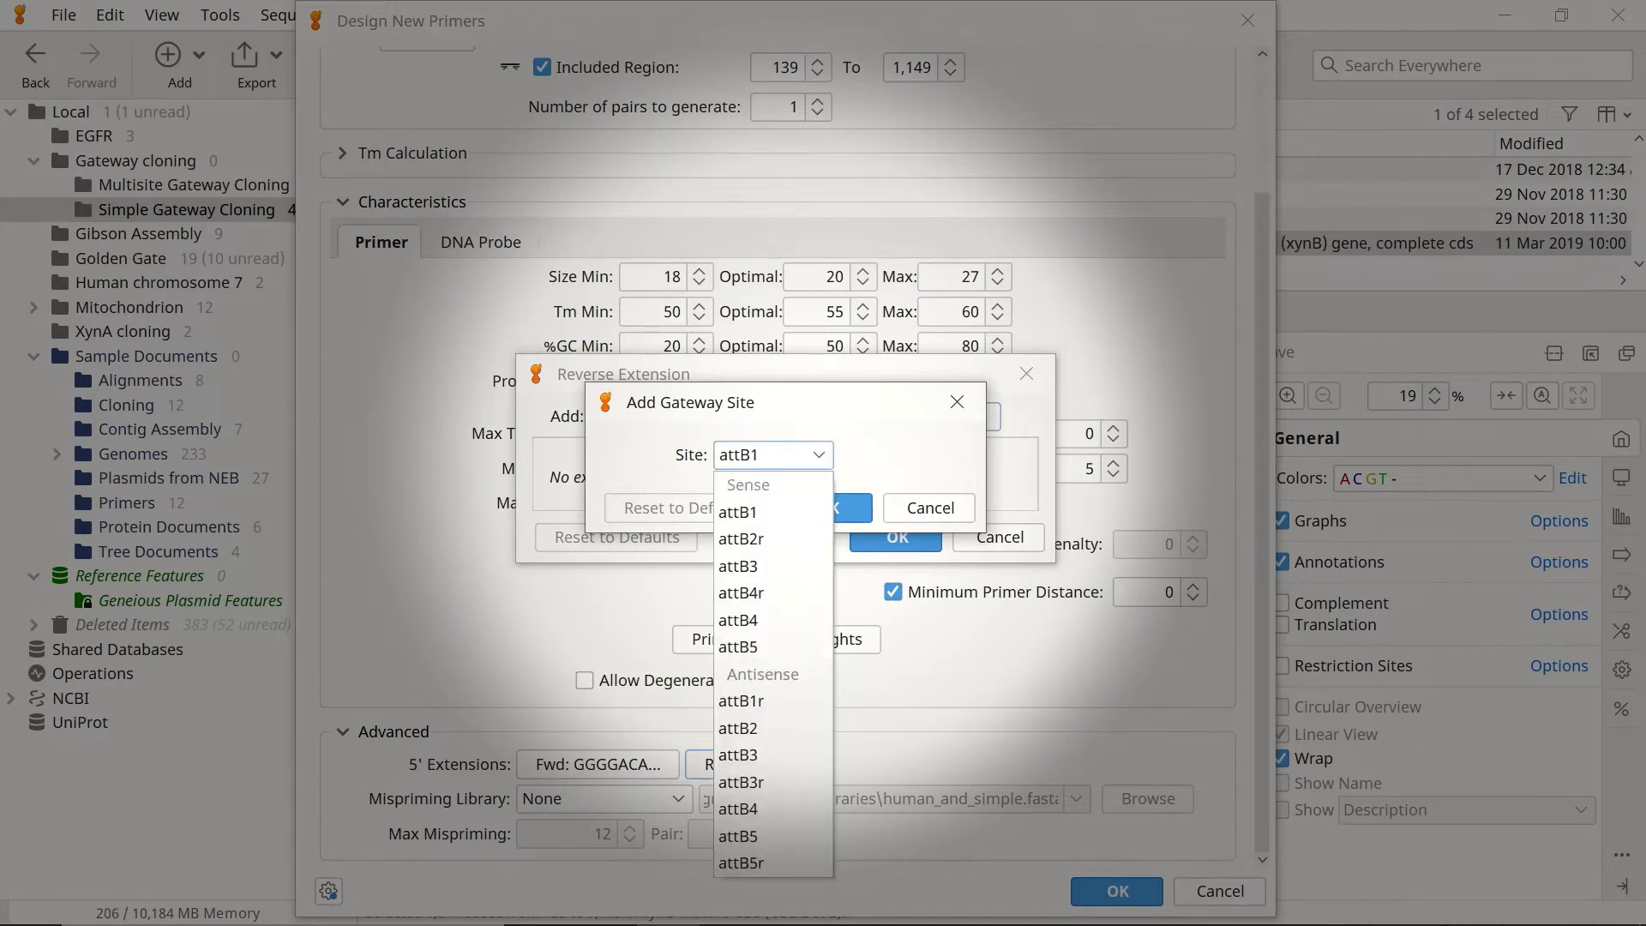
key(Return)
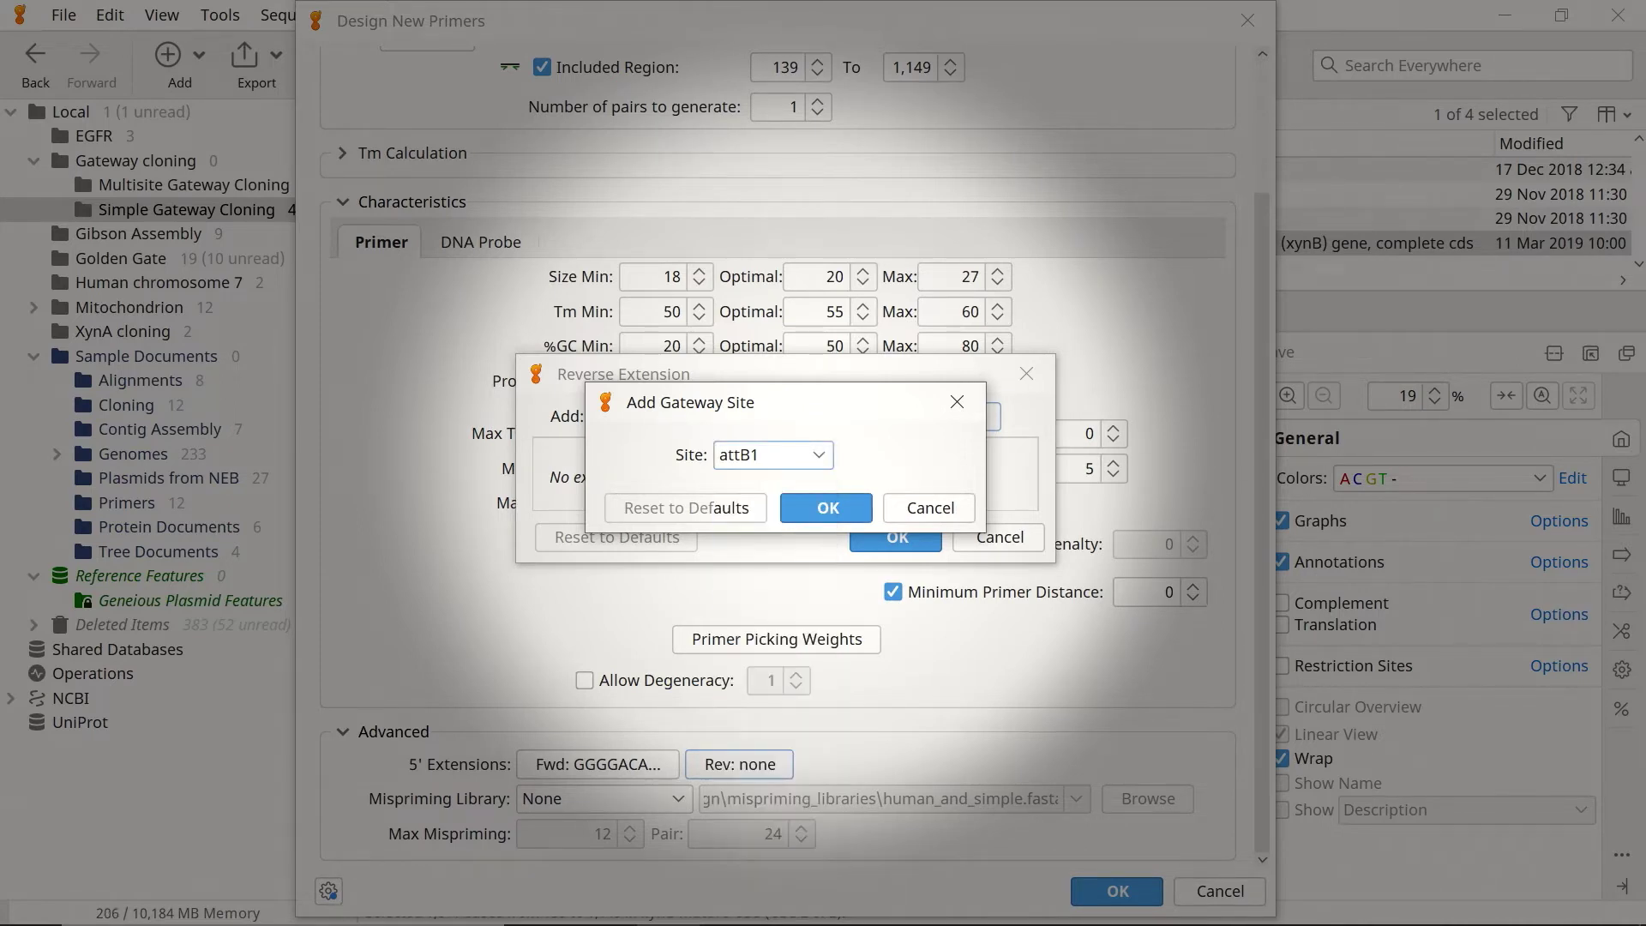
key(Return)
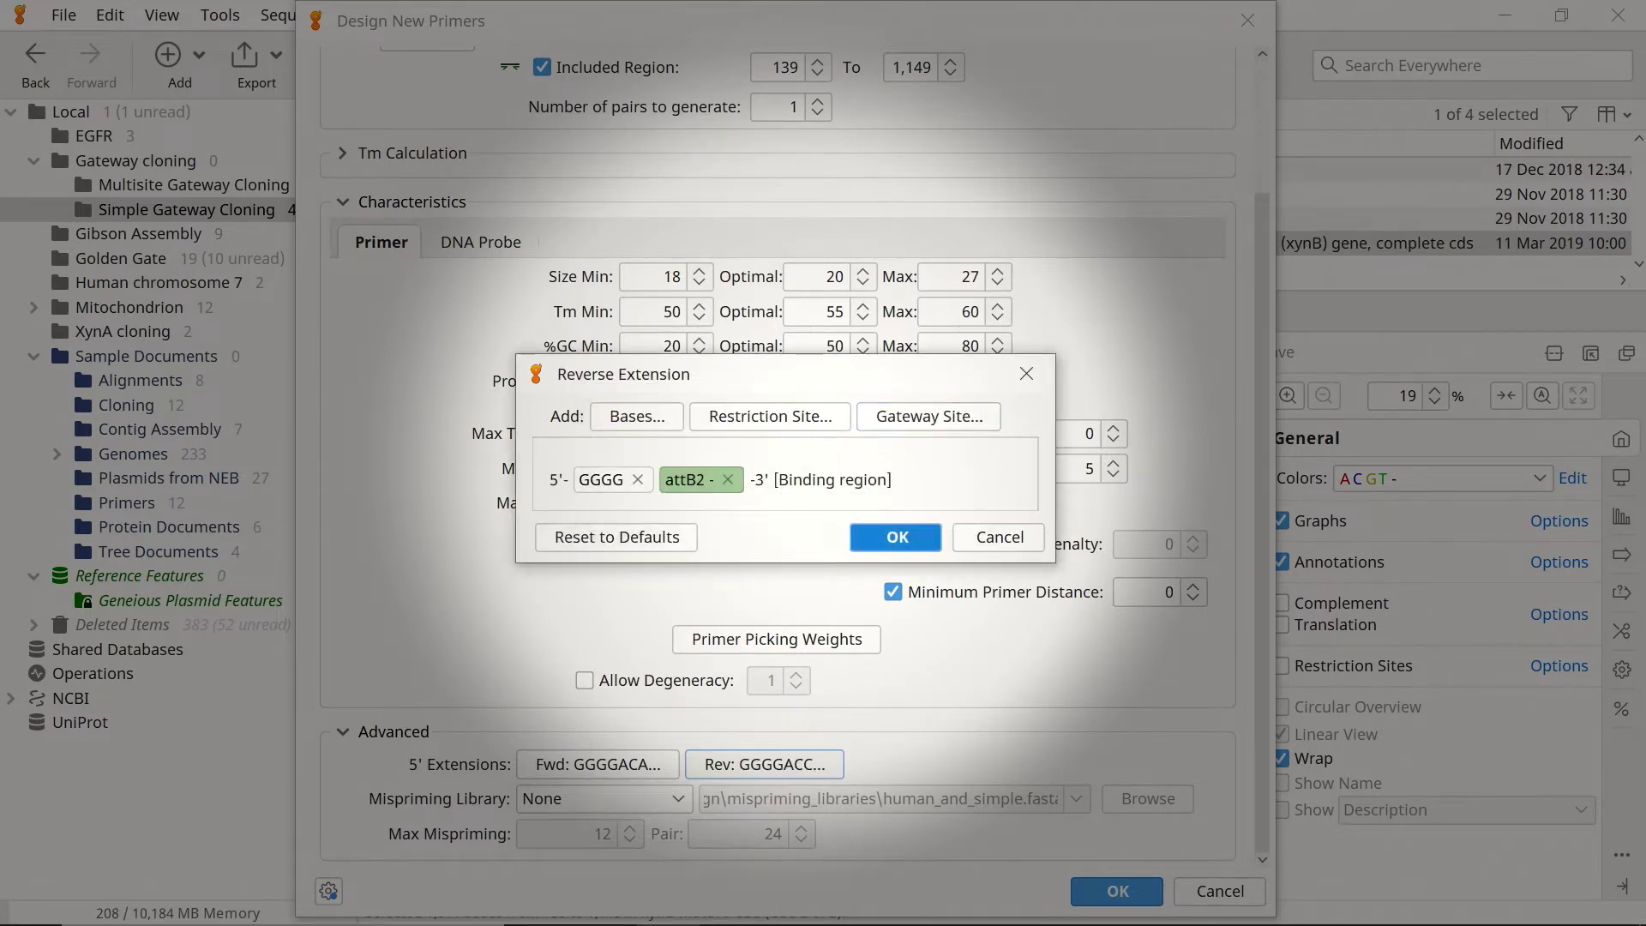
key(Return)
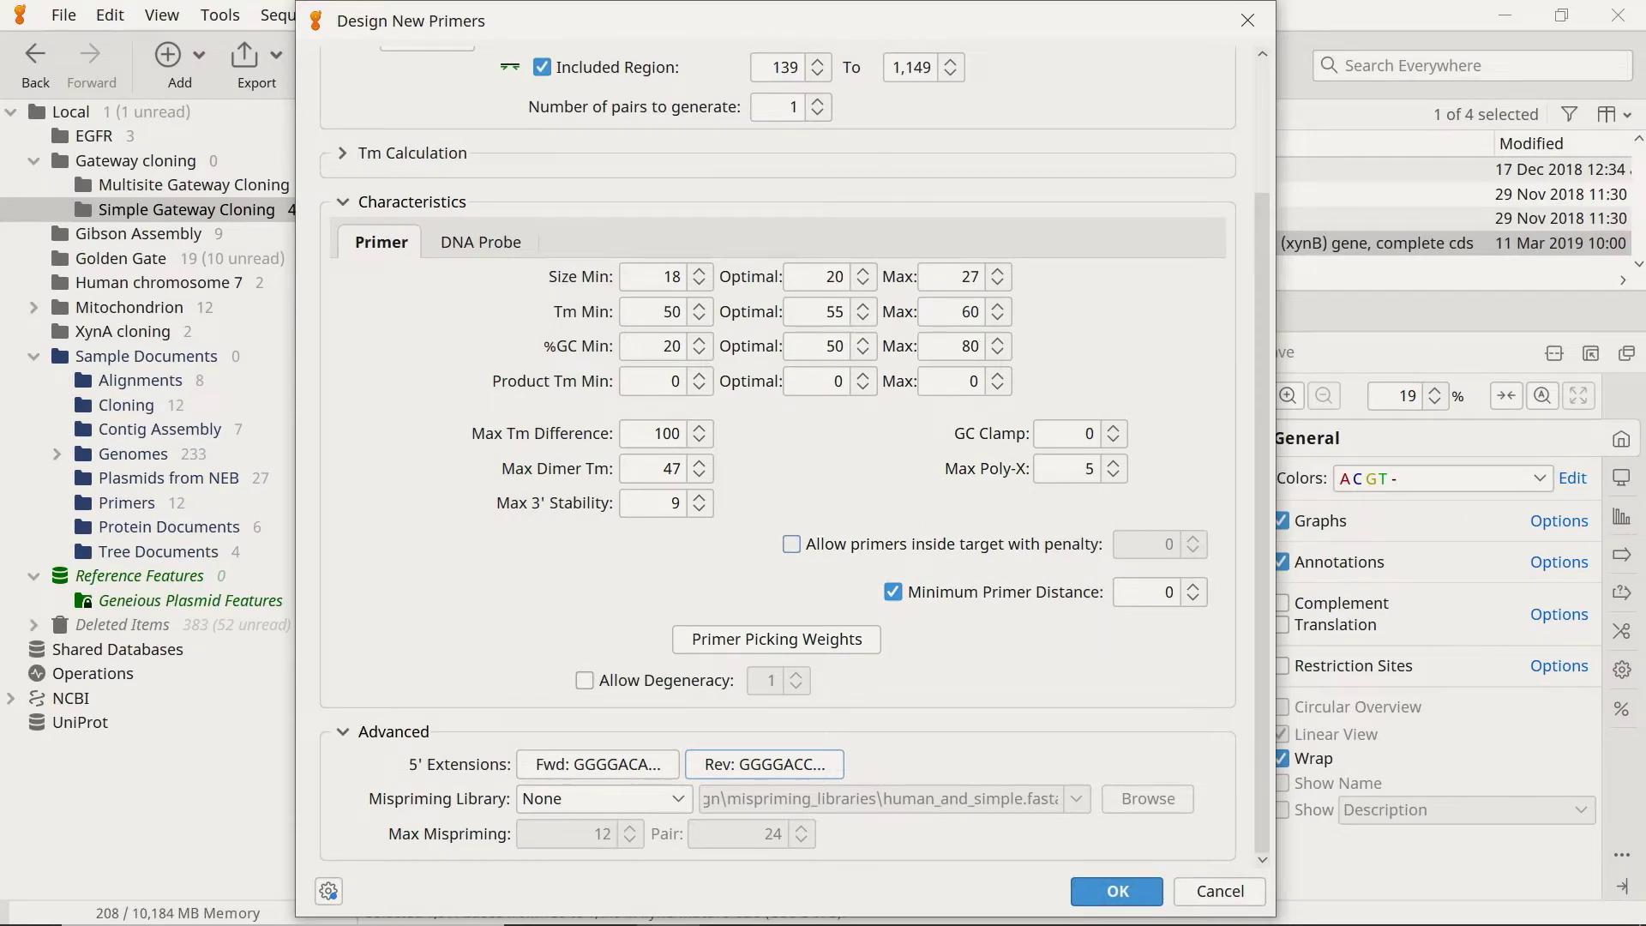
key(Return)
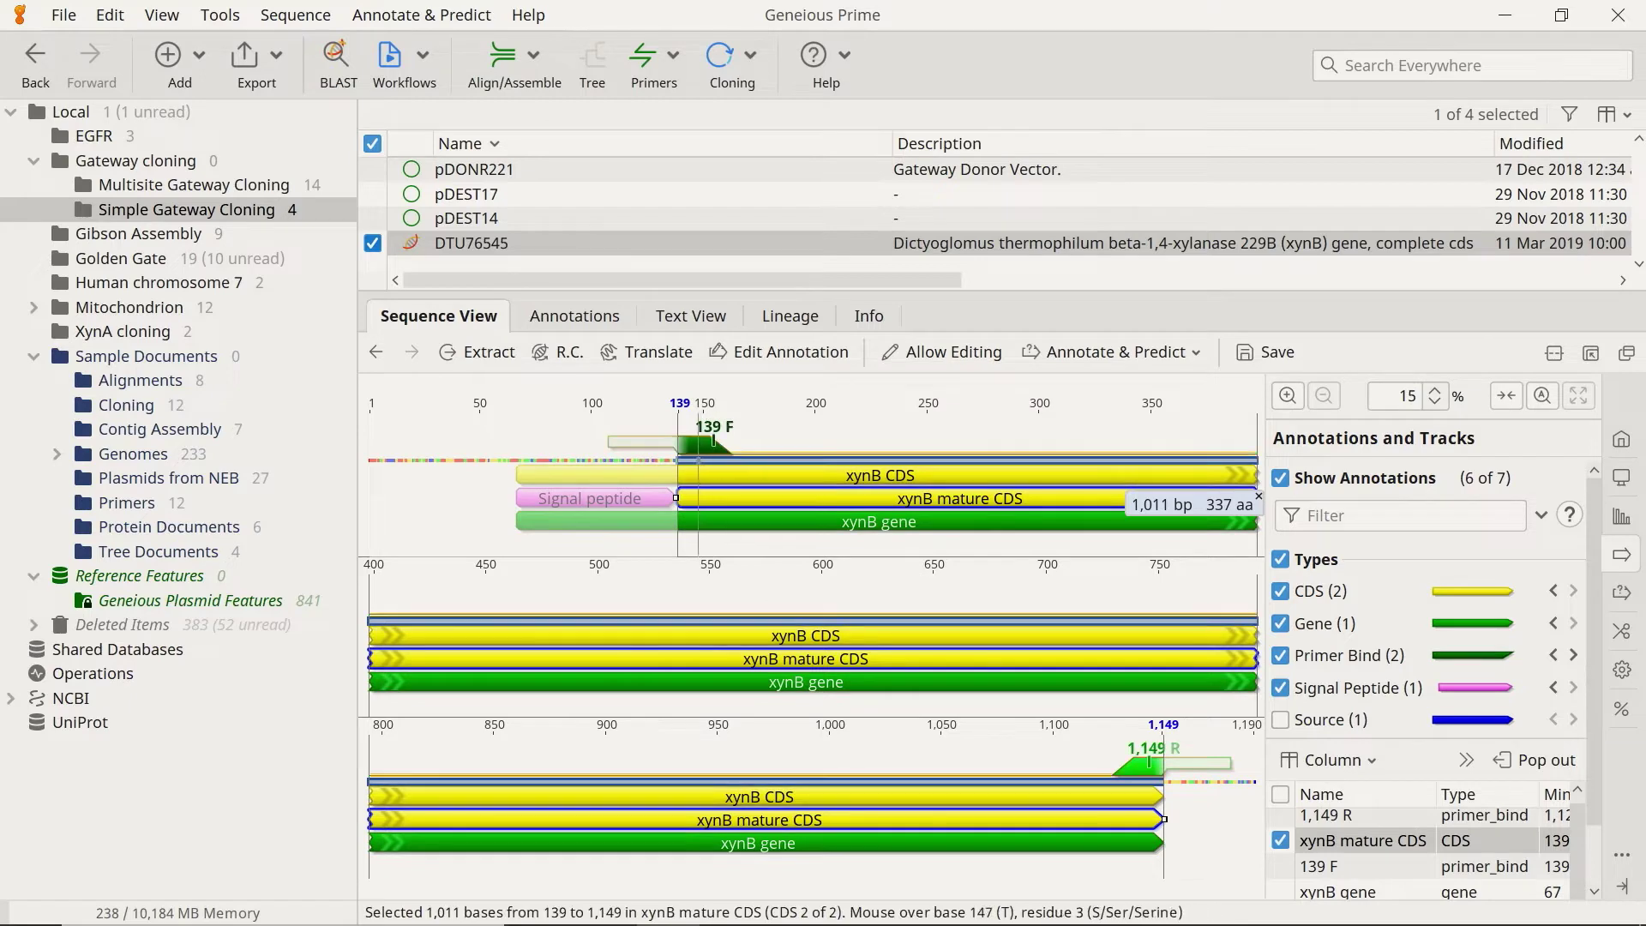
Step: Save the DTU76545 document with its new 139 F and 1,149 R primers
mouse_move(713, 440)
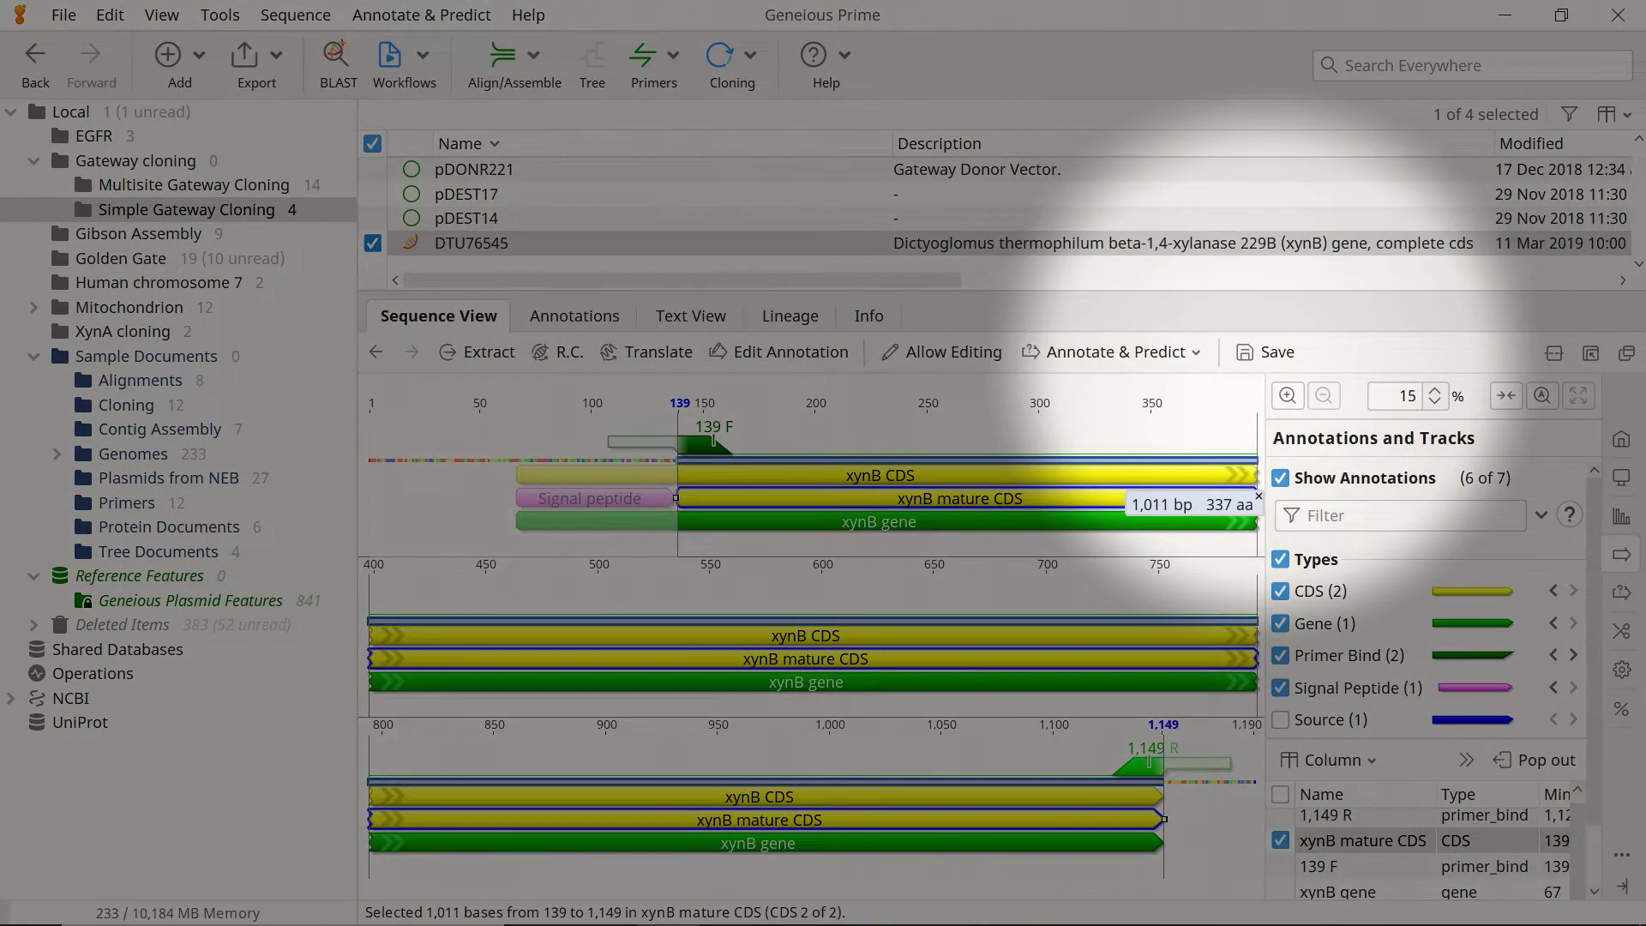
key(ctrl+s)
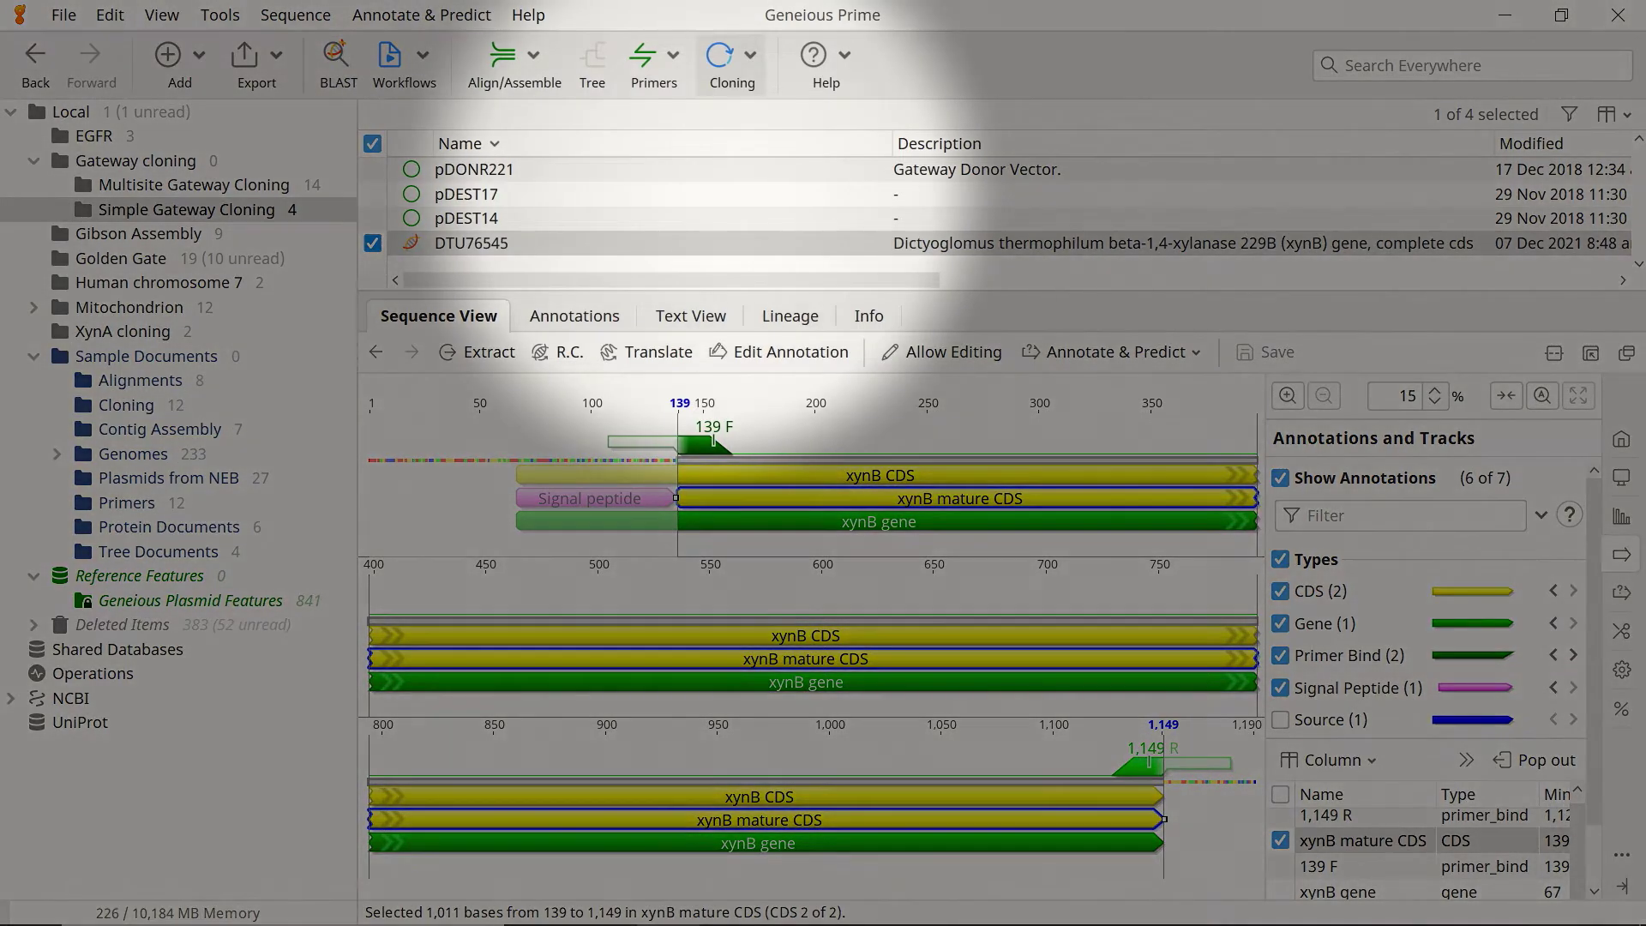
click(654, 60)
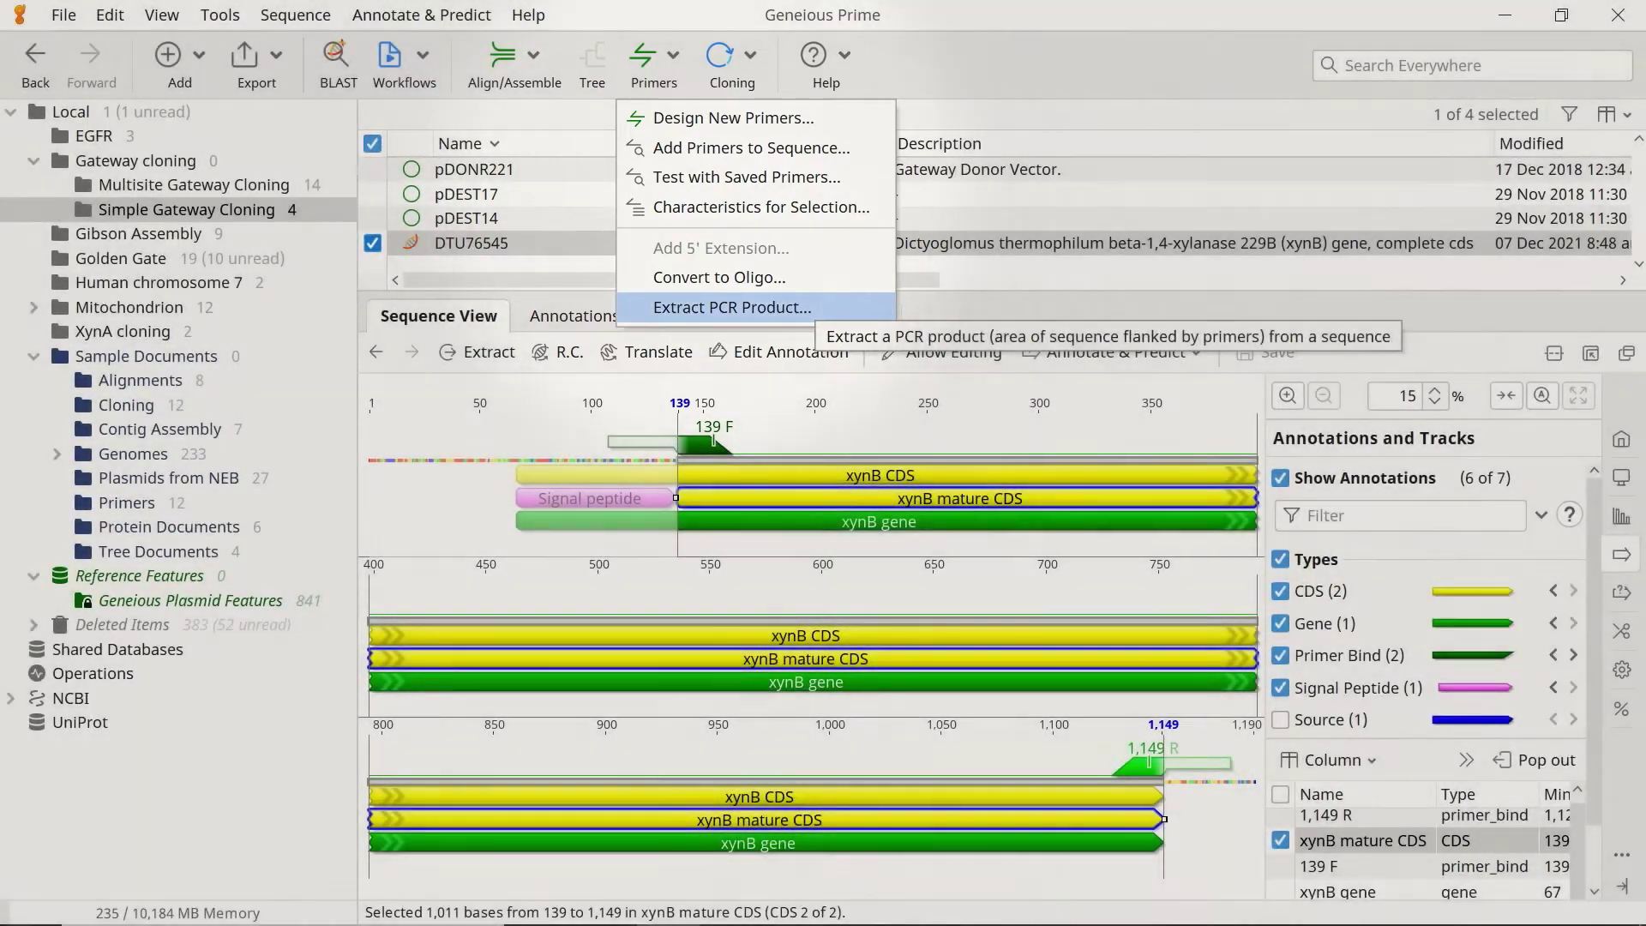
Step: Extract the 1,072 bp PCR product amplified by primers 139 F and 1,149 R
click(732, 307)
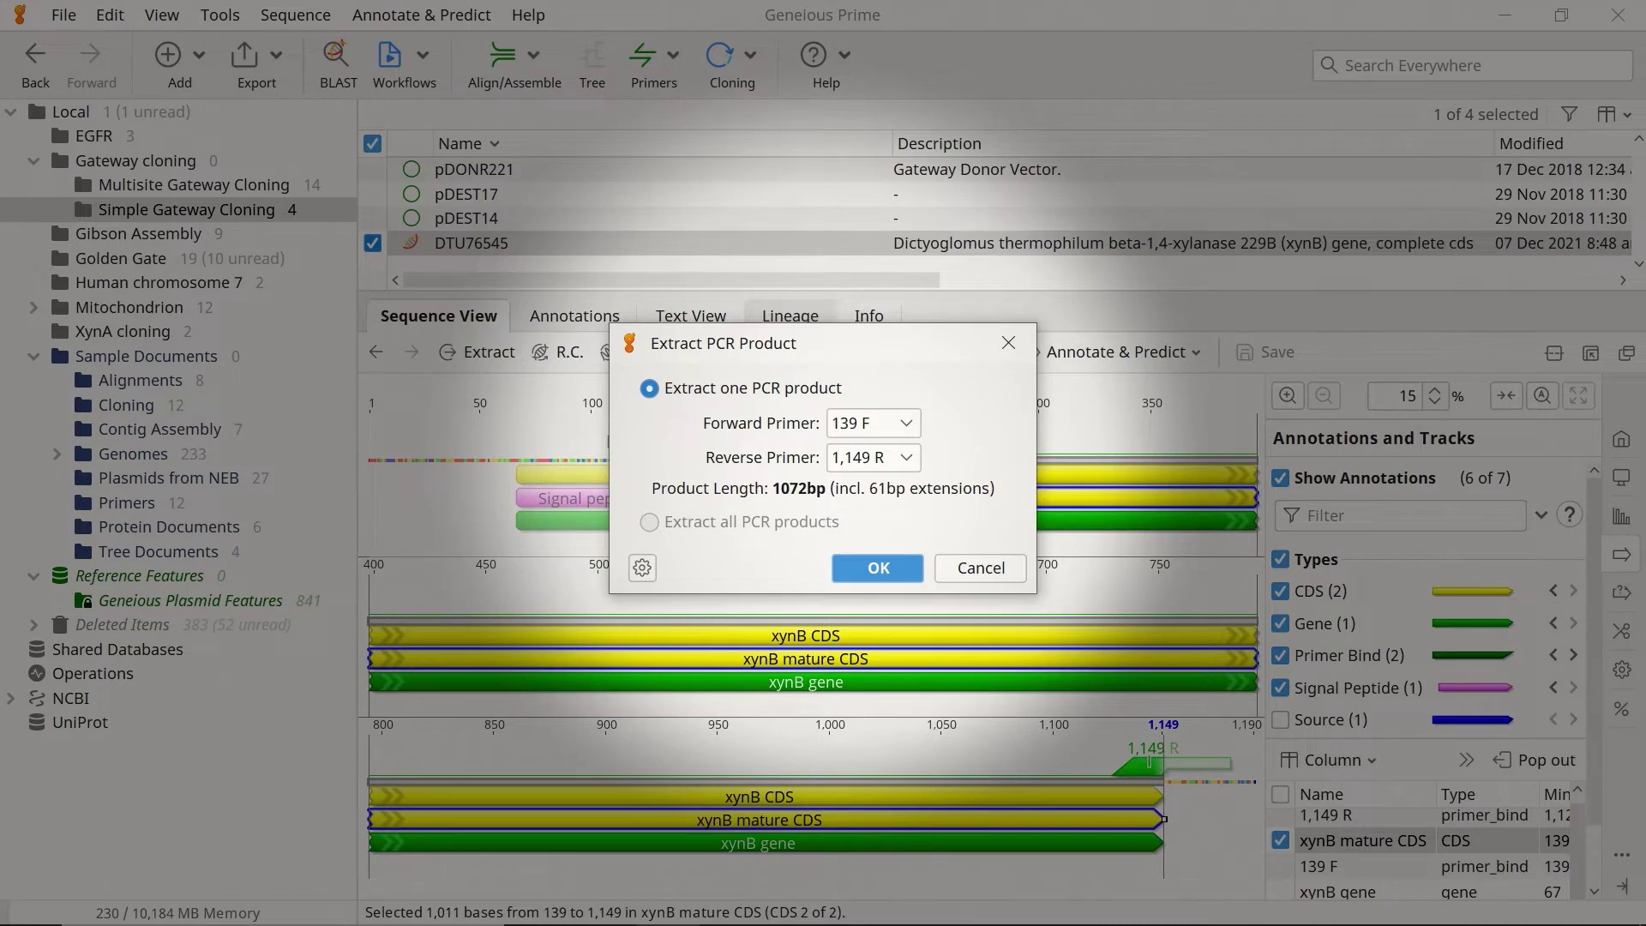
key(Return)
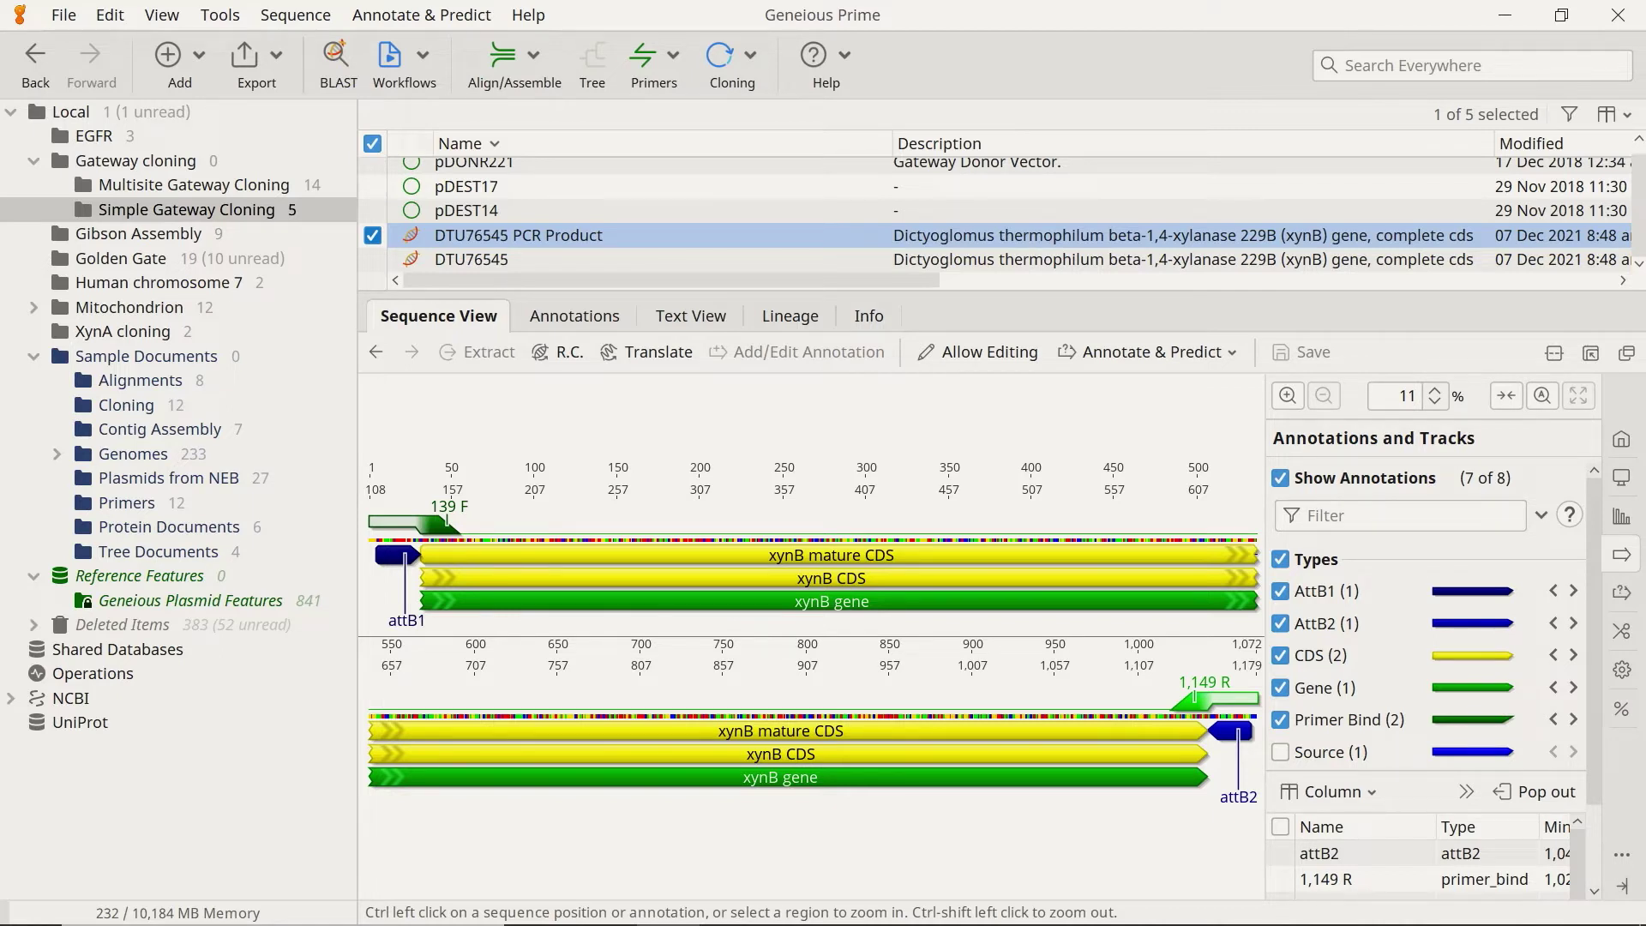
Step: Extract primers 139 F and 1,149 R as separate documents
click(447, 520)
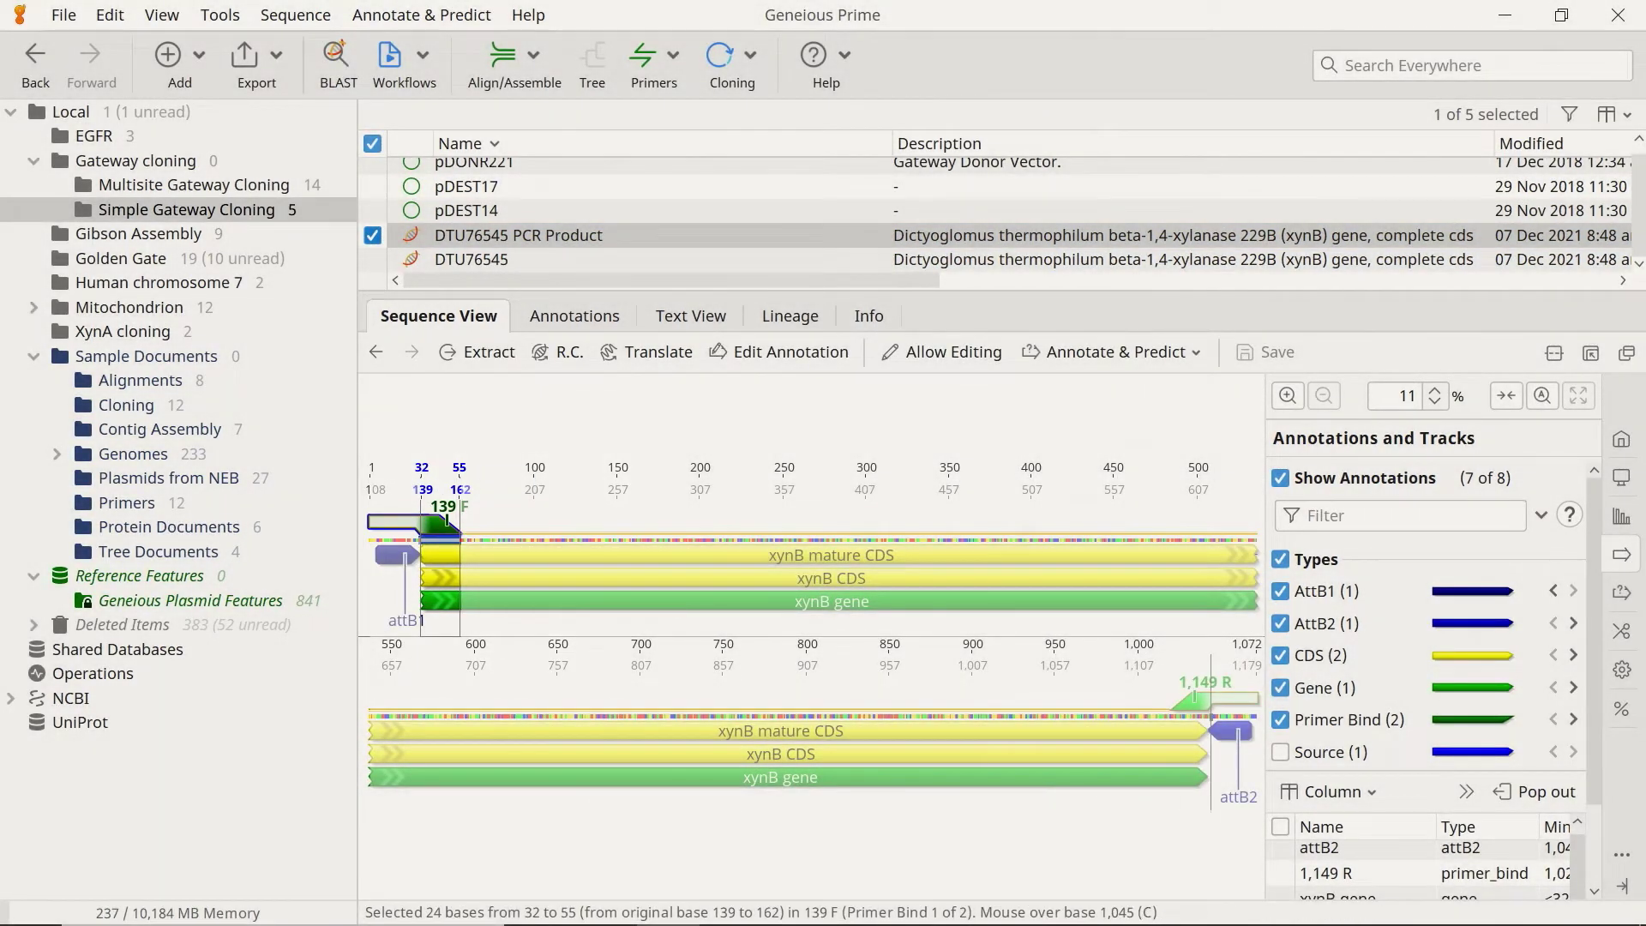
ctrl+click(1195, 697)
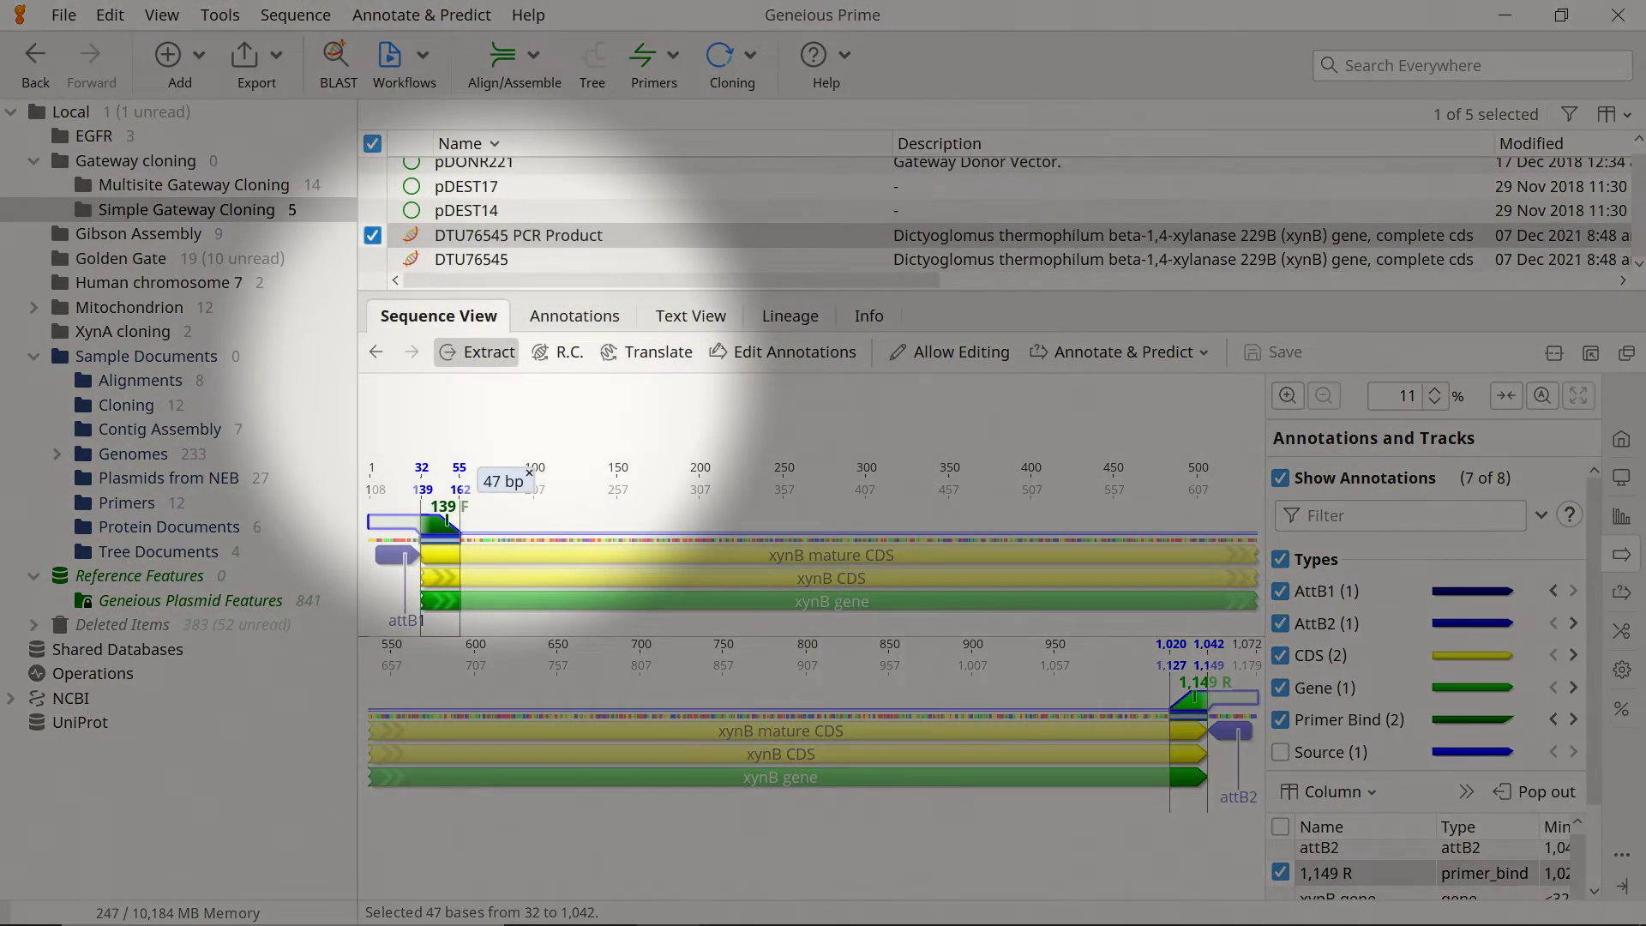
click(479, 352)
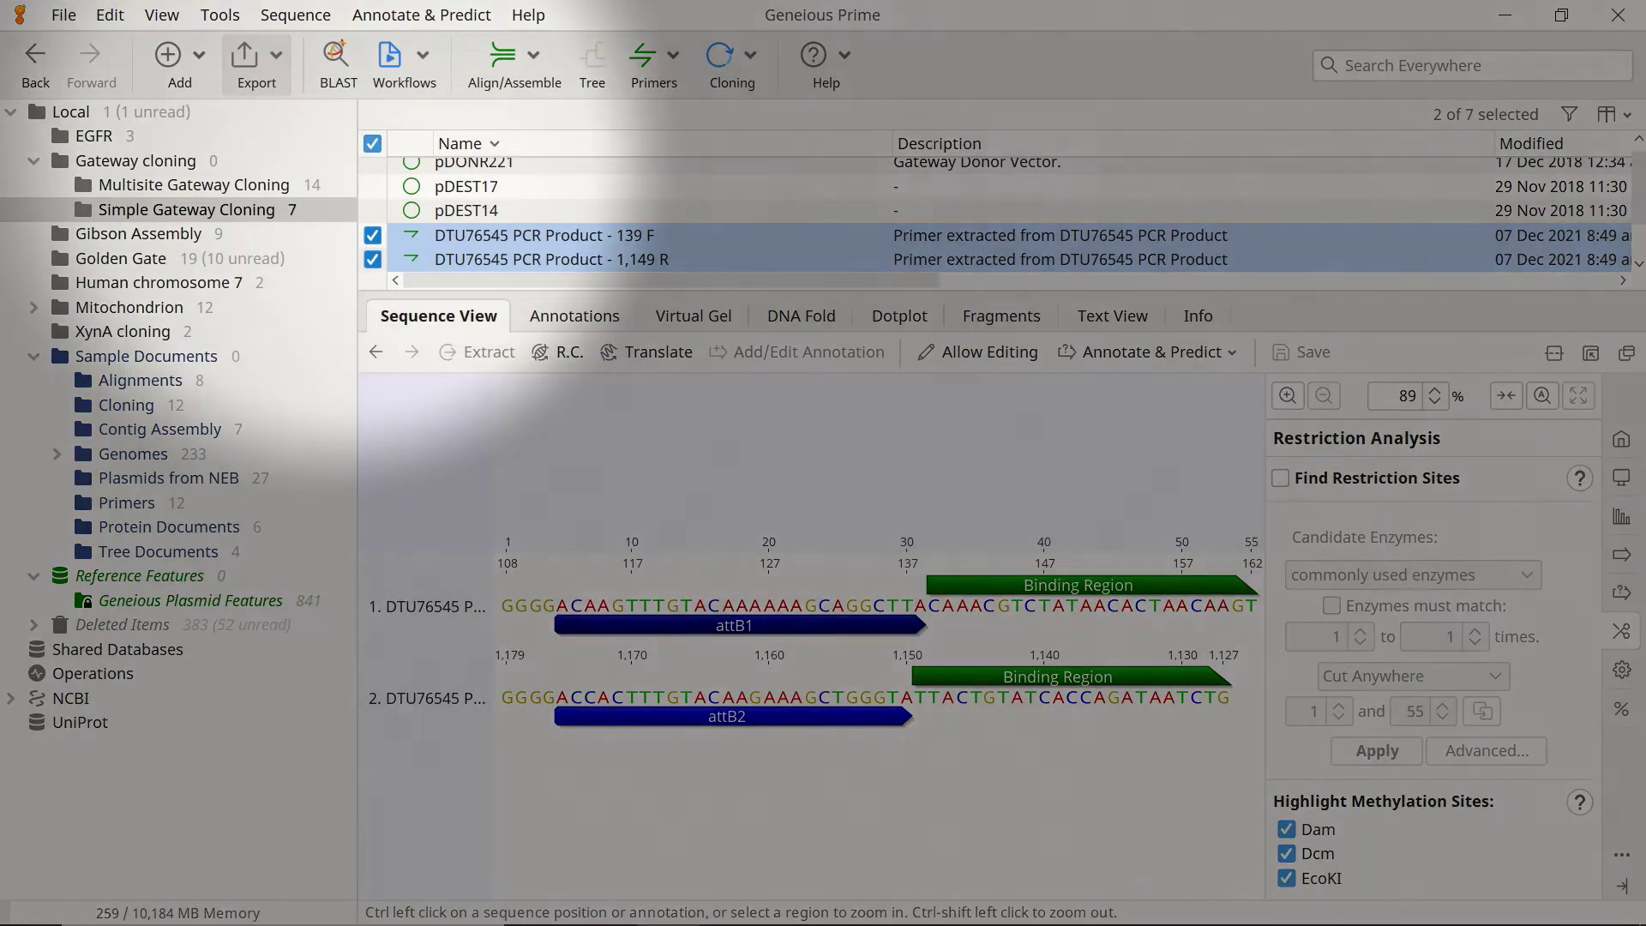
Step: Export the two primer documents to a CSV file named Primers
click(250, 60)
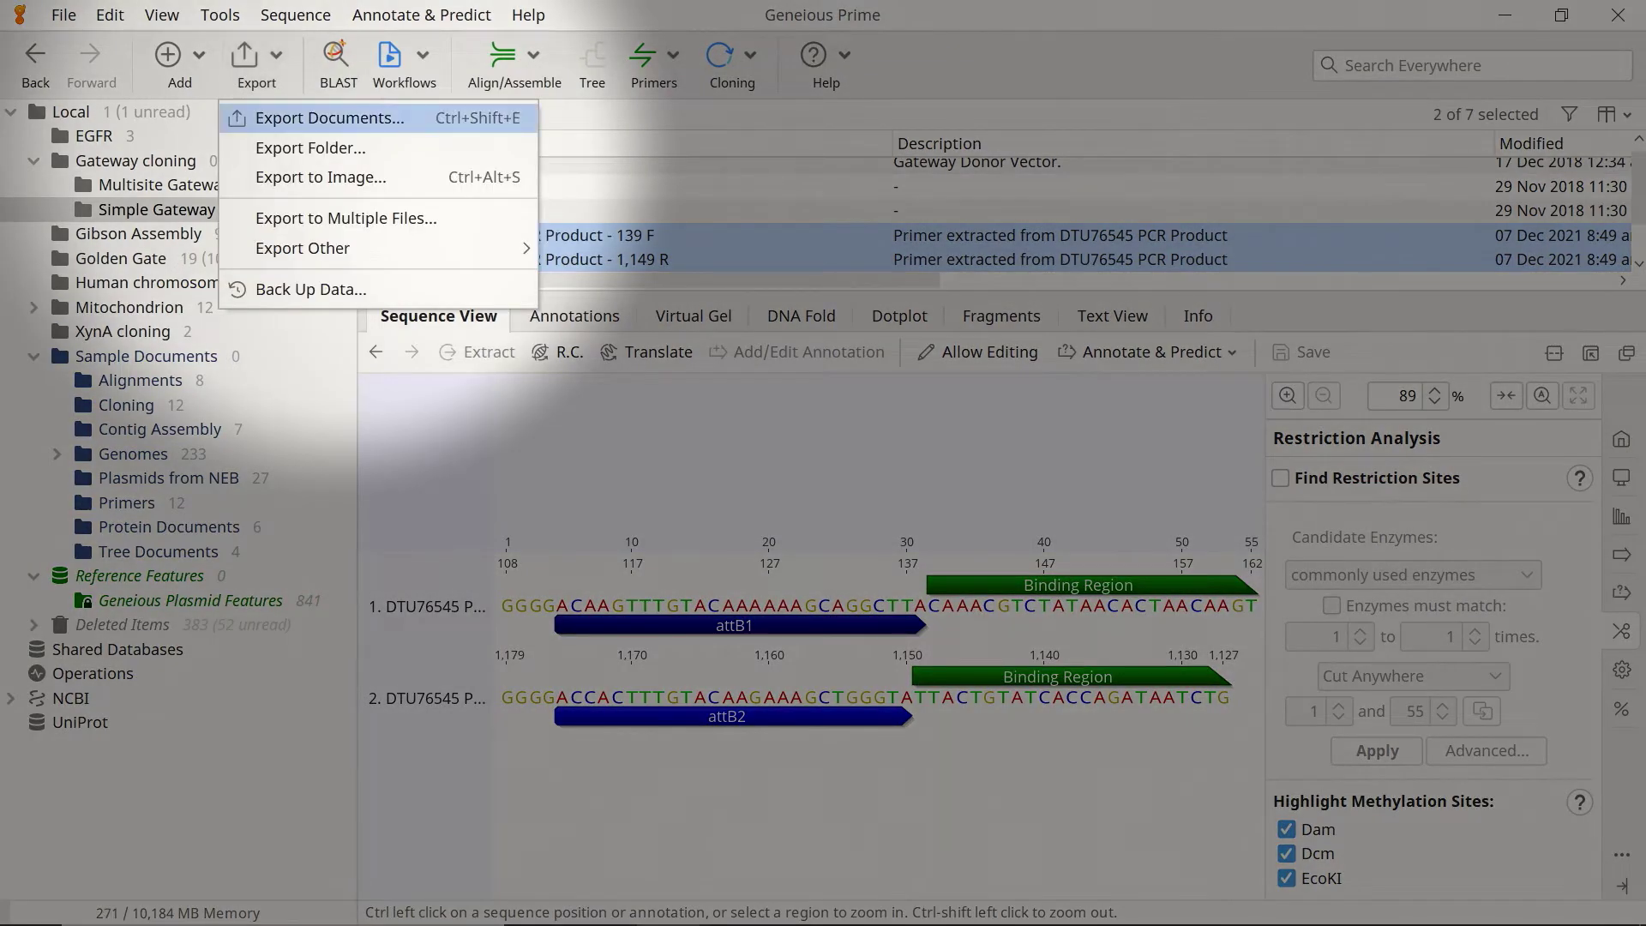
click(329, 117)
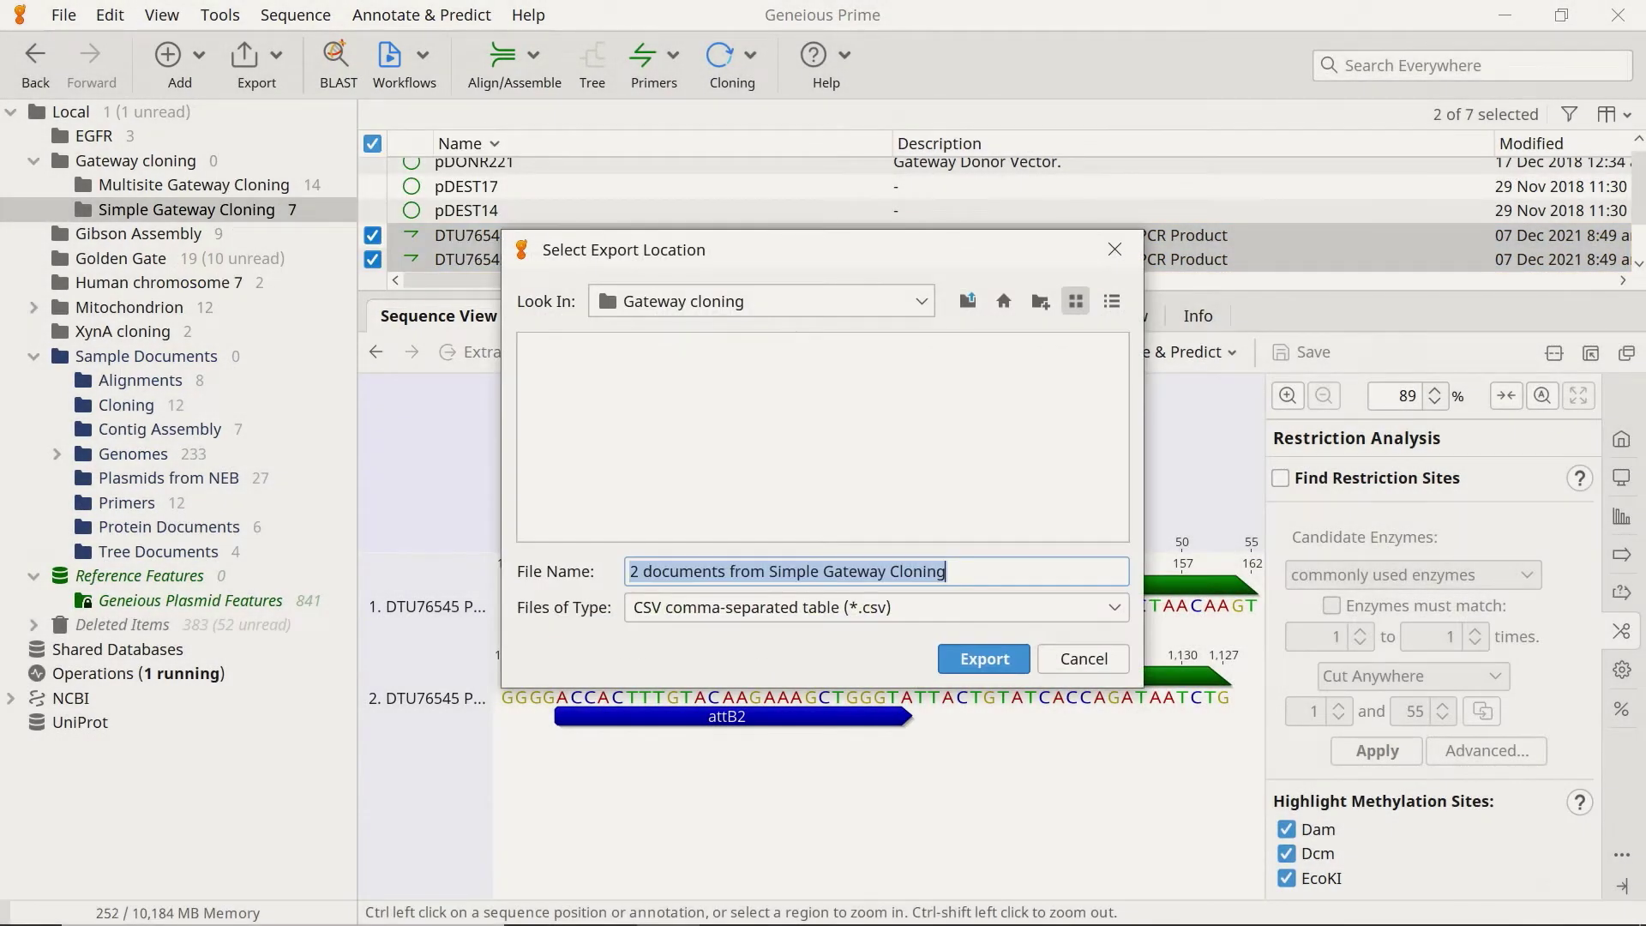
text(Primers)
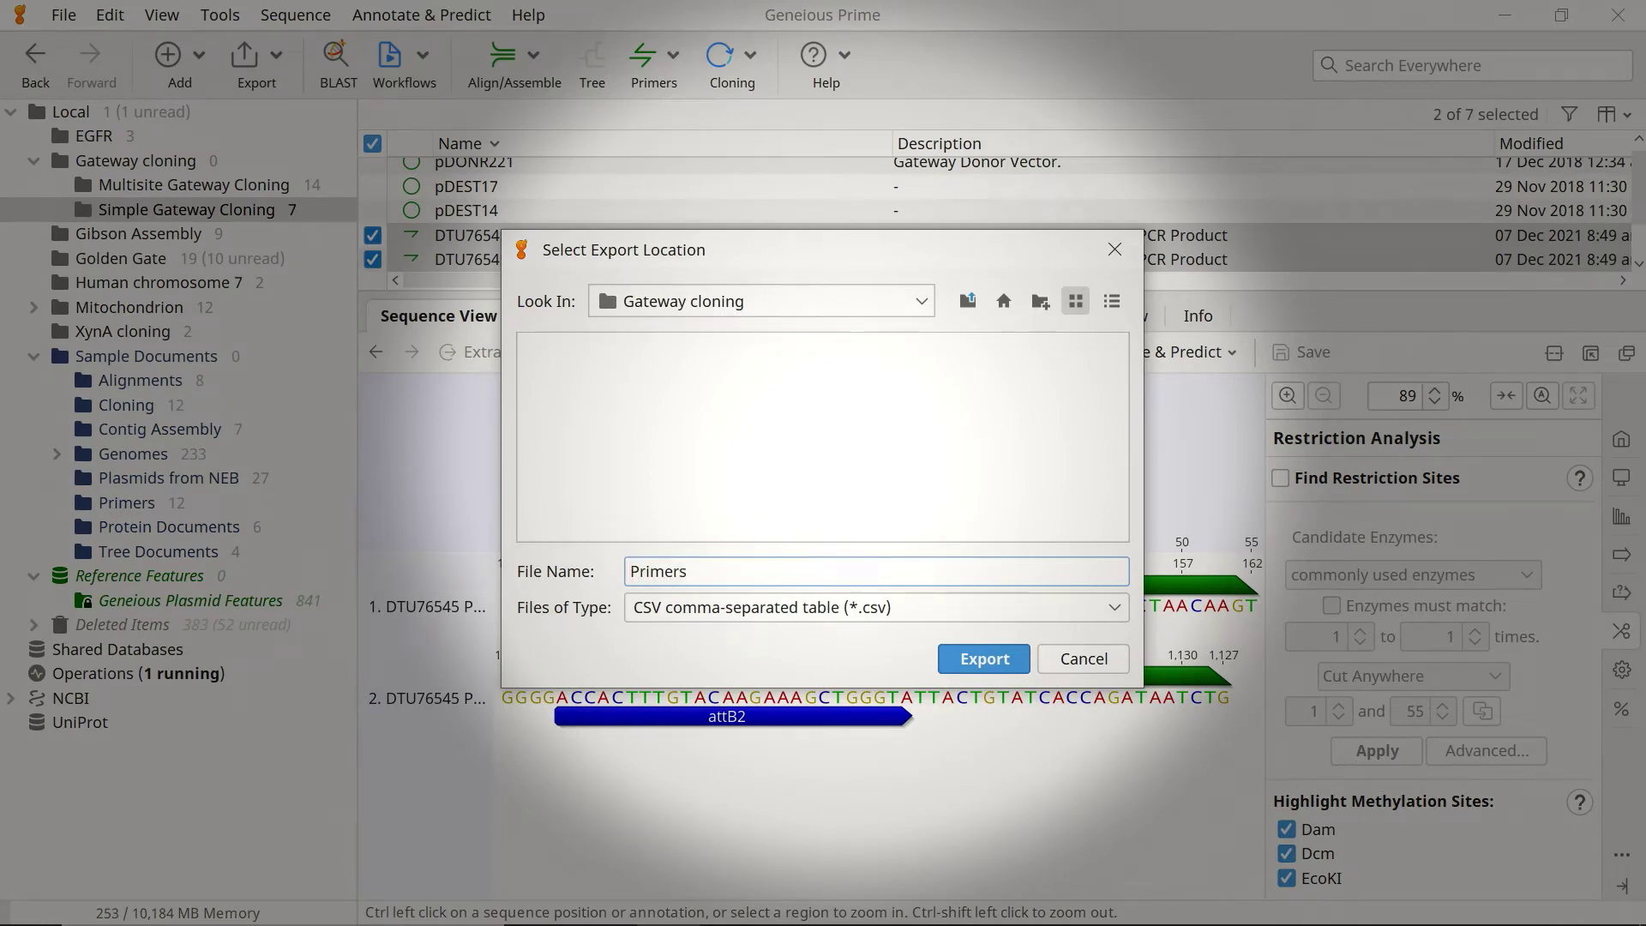
key(Return)
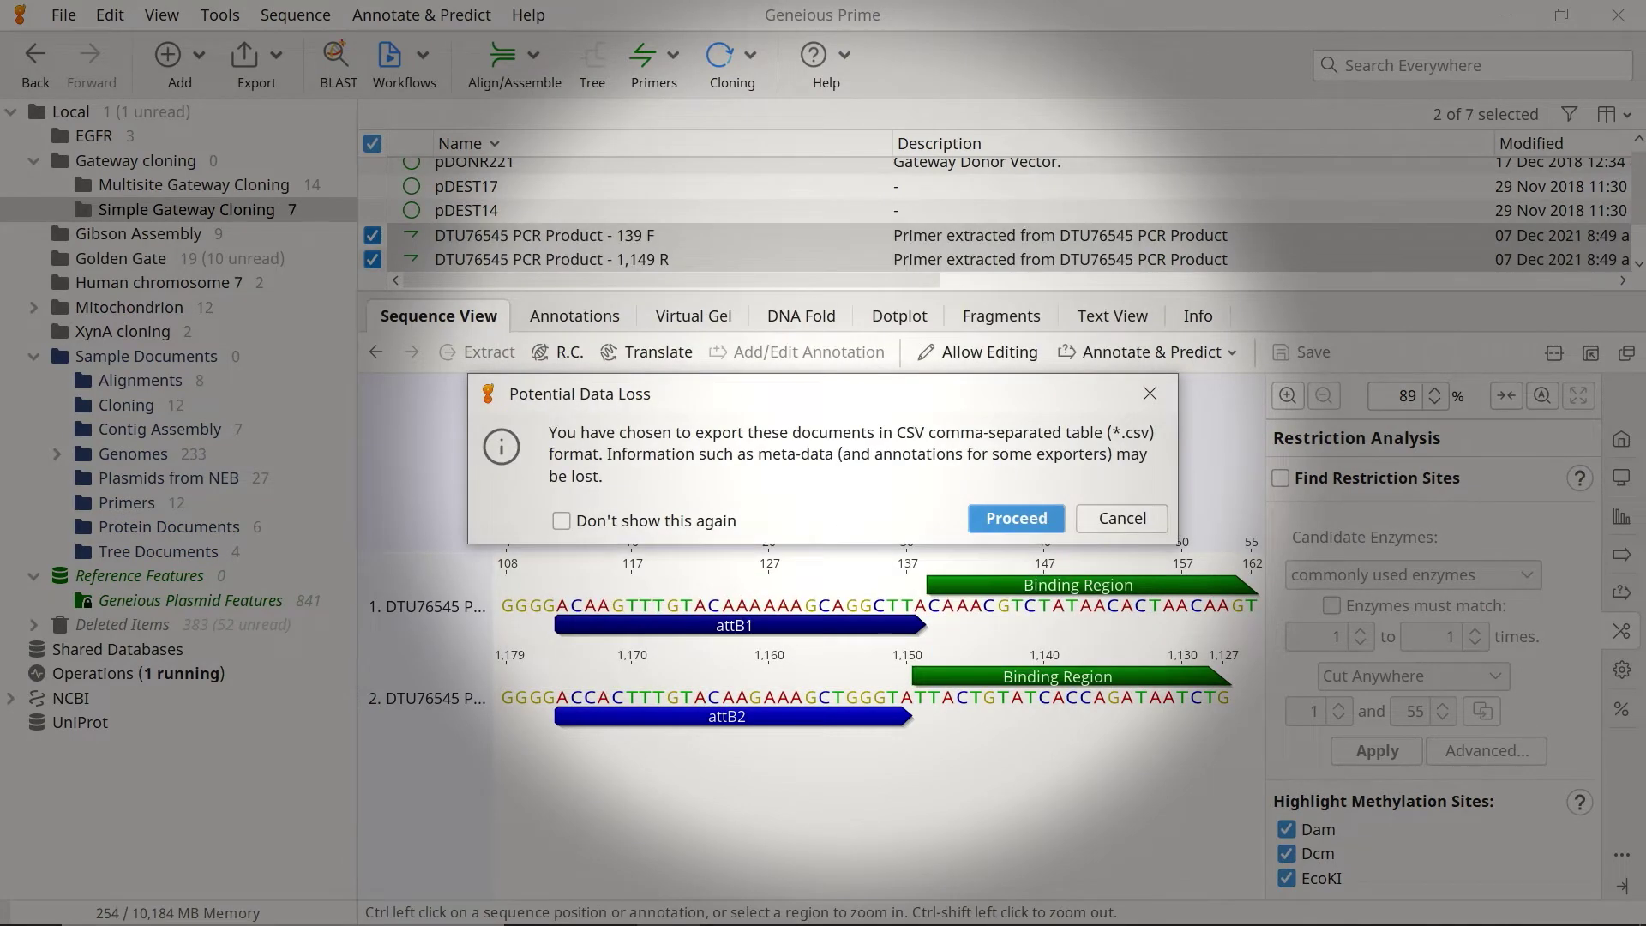
click(1055, 514)
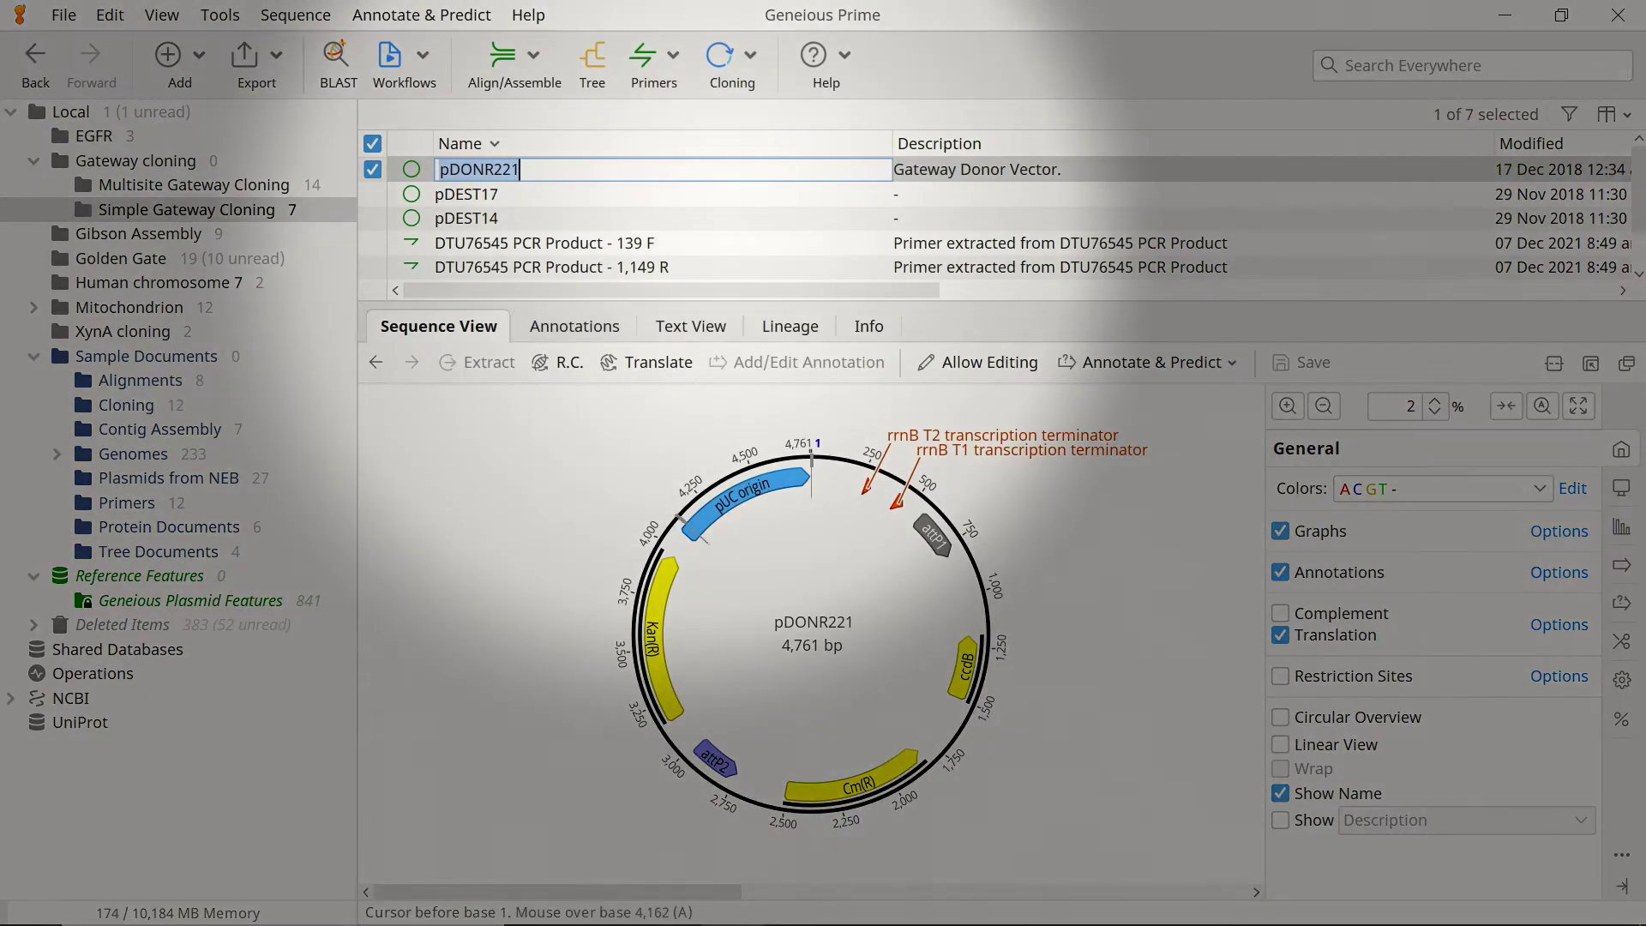
Step: Examine the attP1 and attP2 sites on pDONR221, then co-select the DTU76545 PCR Product
click(670, 533)
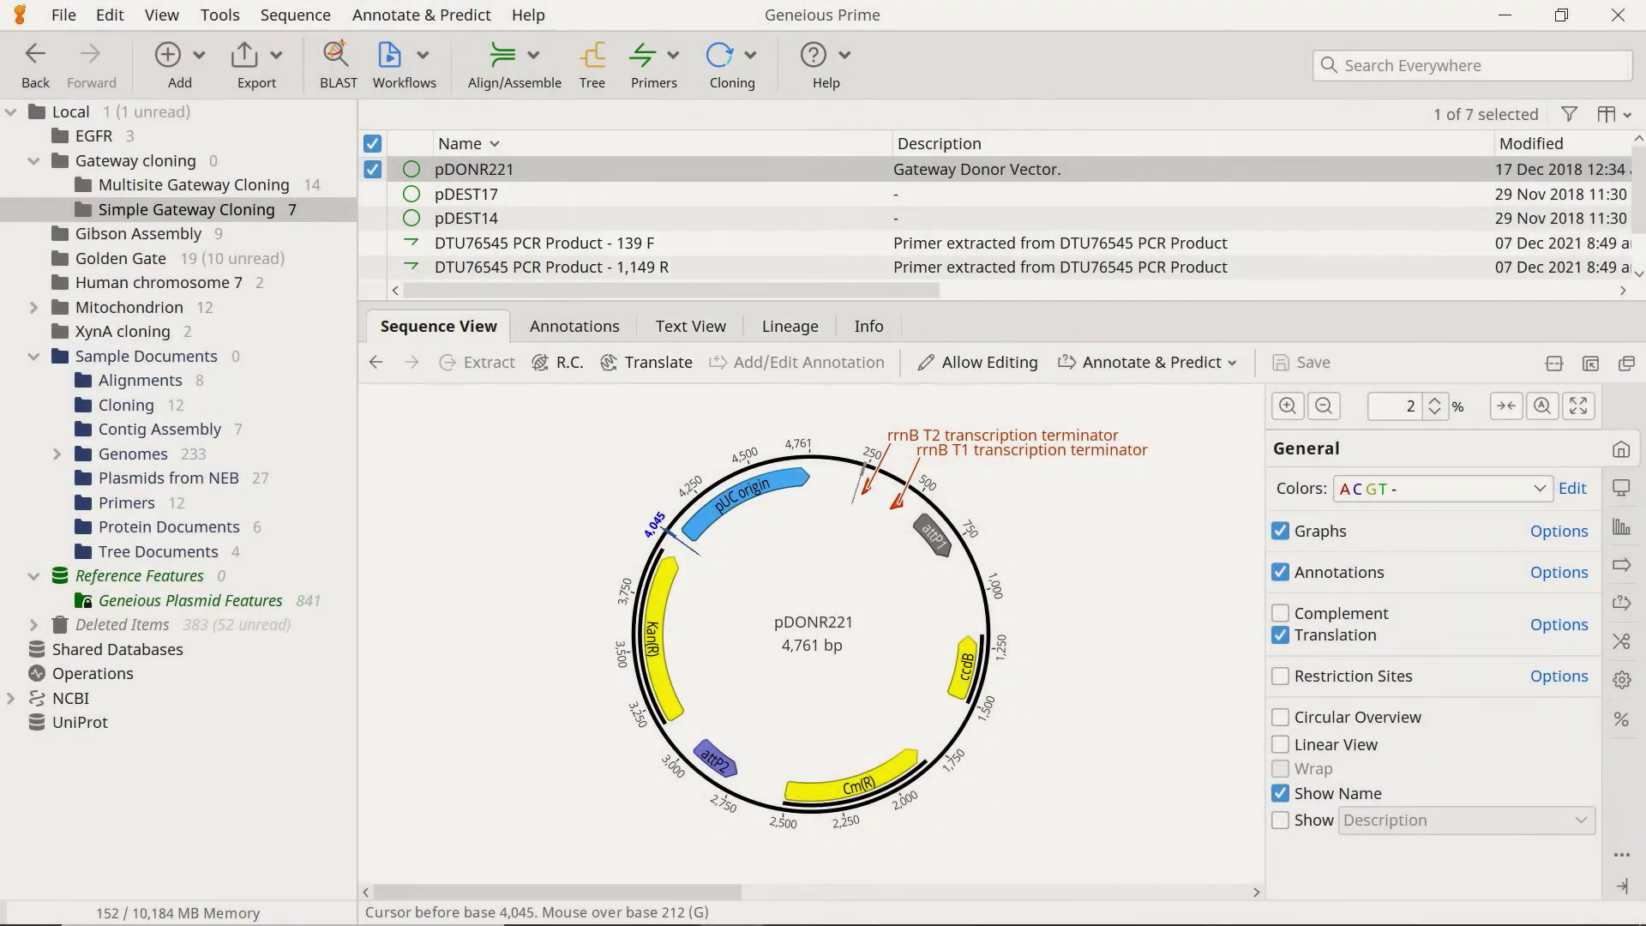
click(934, 536)
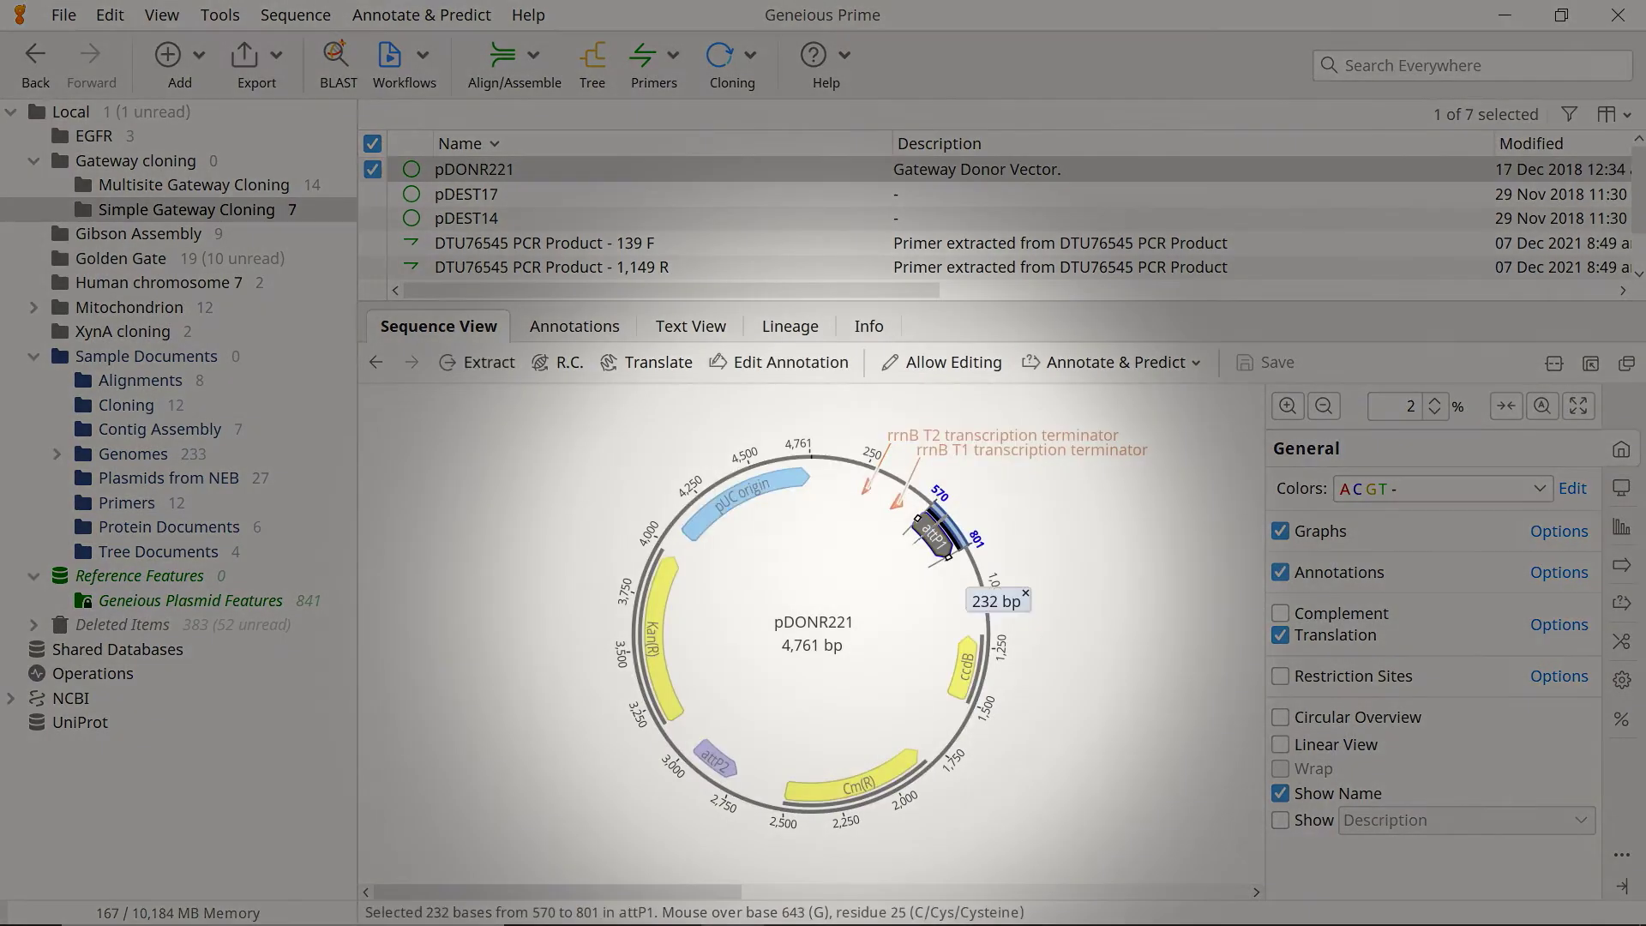
ctrl+click(716, 759)
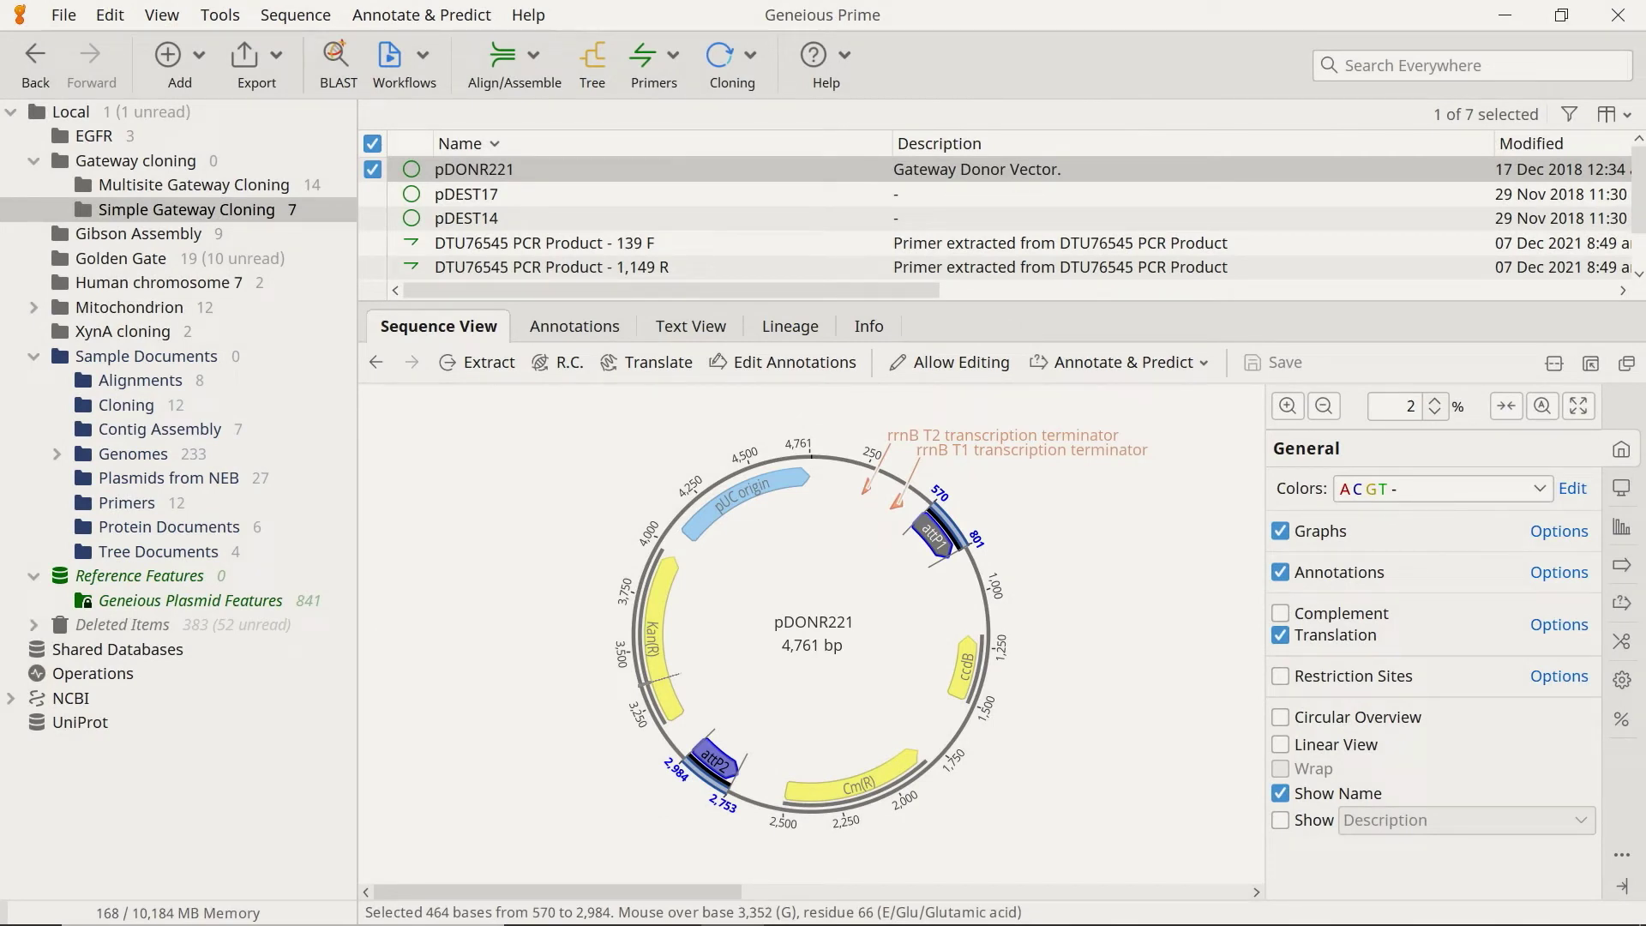
click(652, 601)
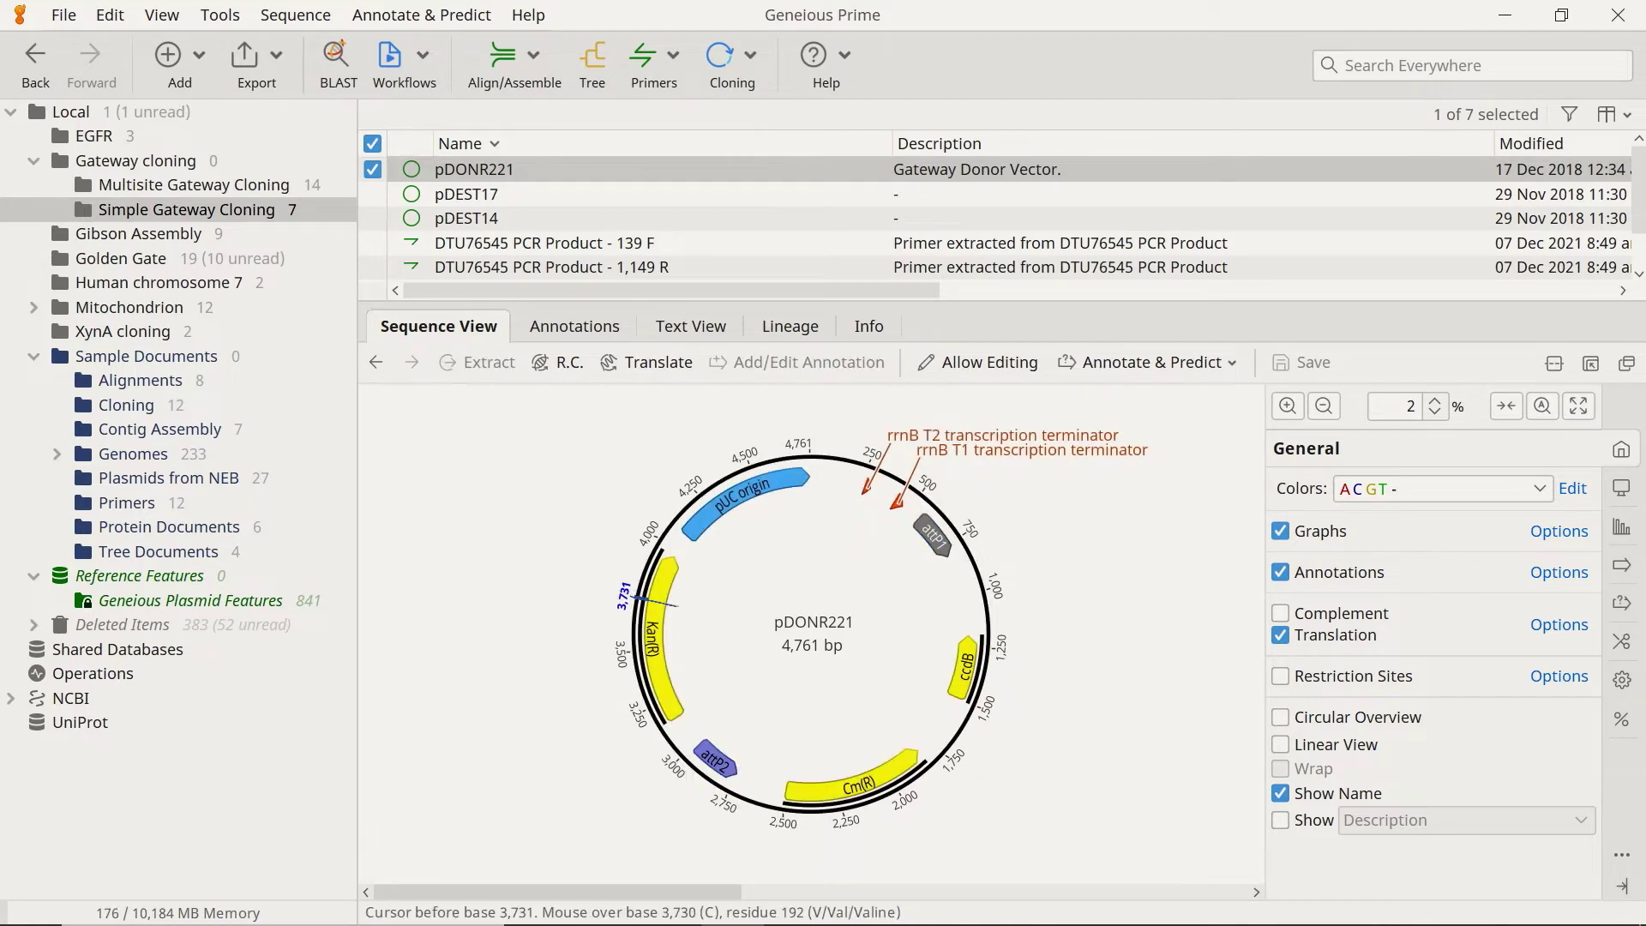
scroll(429, 244, down, 2)
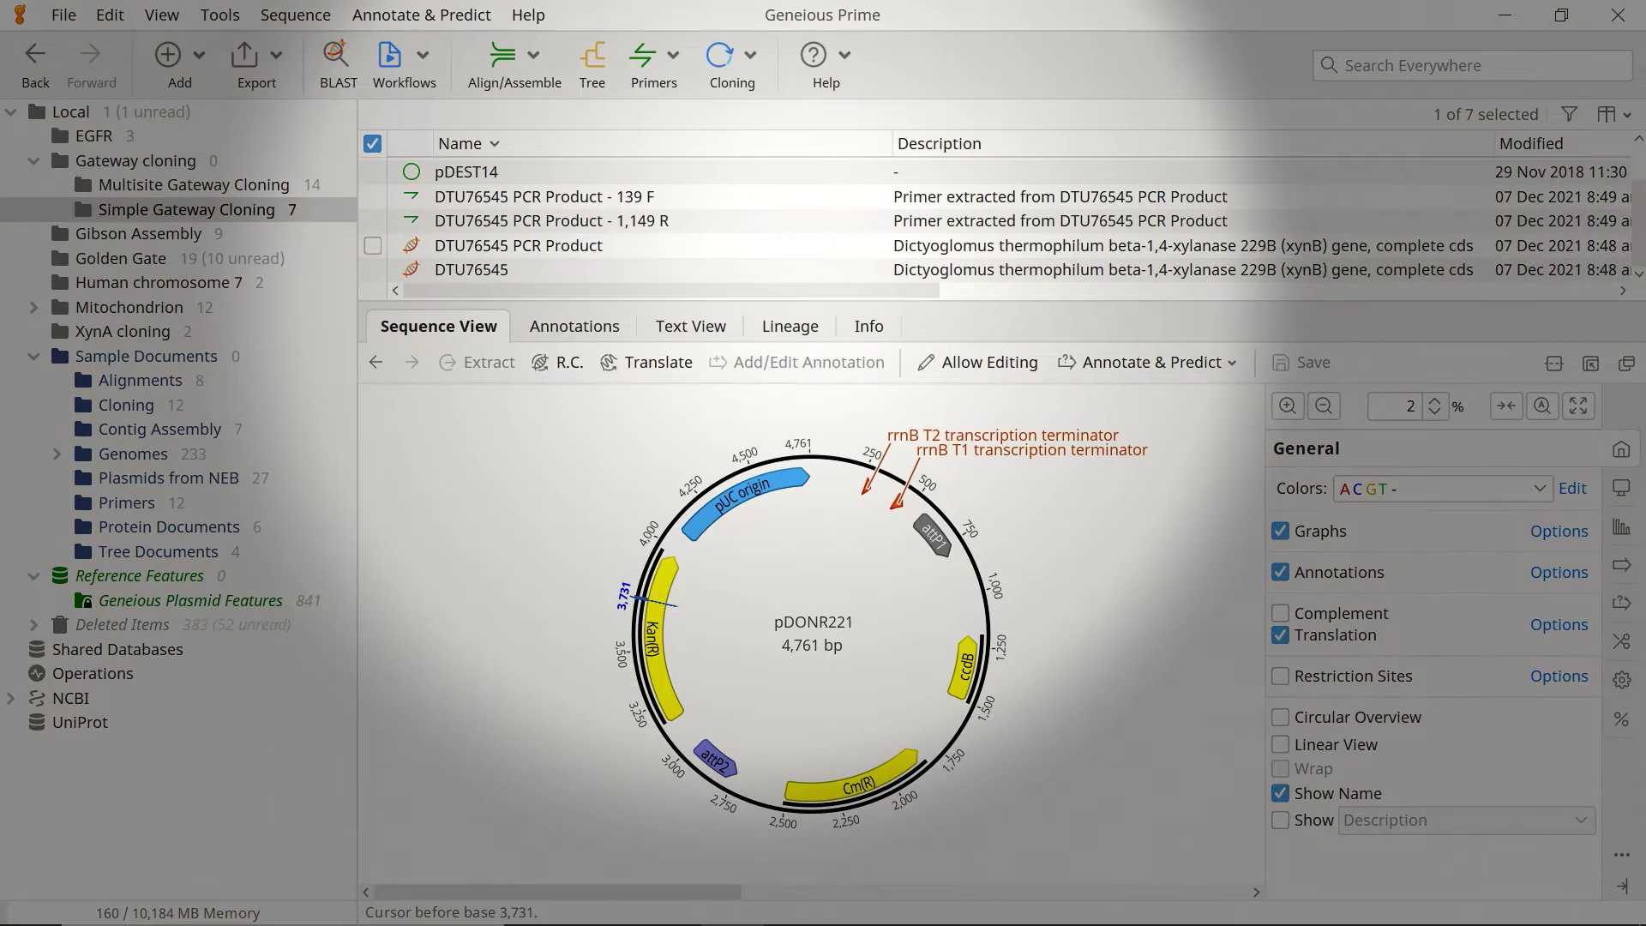
ctrl+click(518, 245)
Step: Run a Gateway BP reaction of the DTU76545 PCR Product into pDONR221, making a 3,558 bp entry clone
scroll(519, 245, up, 2)
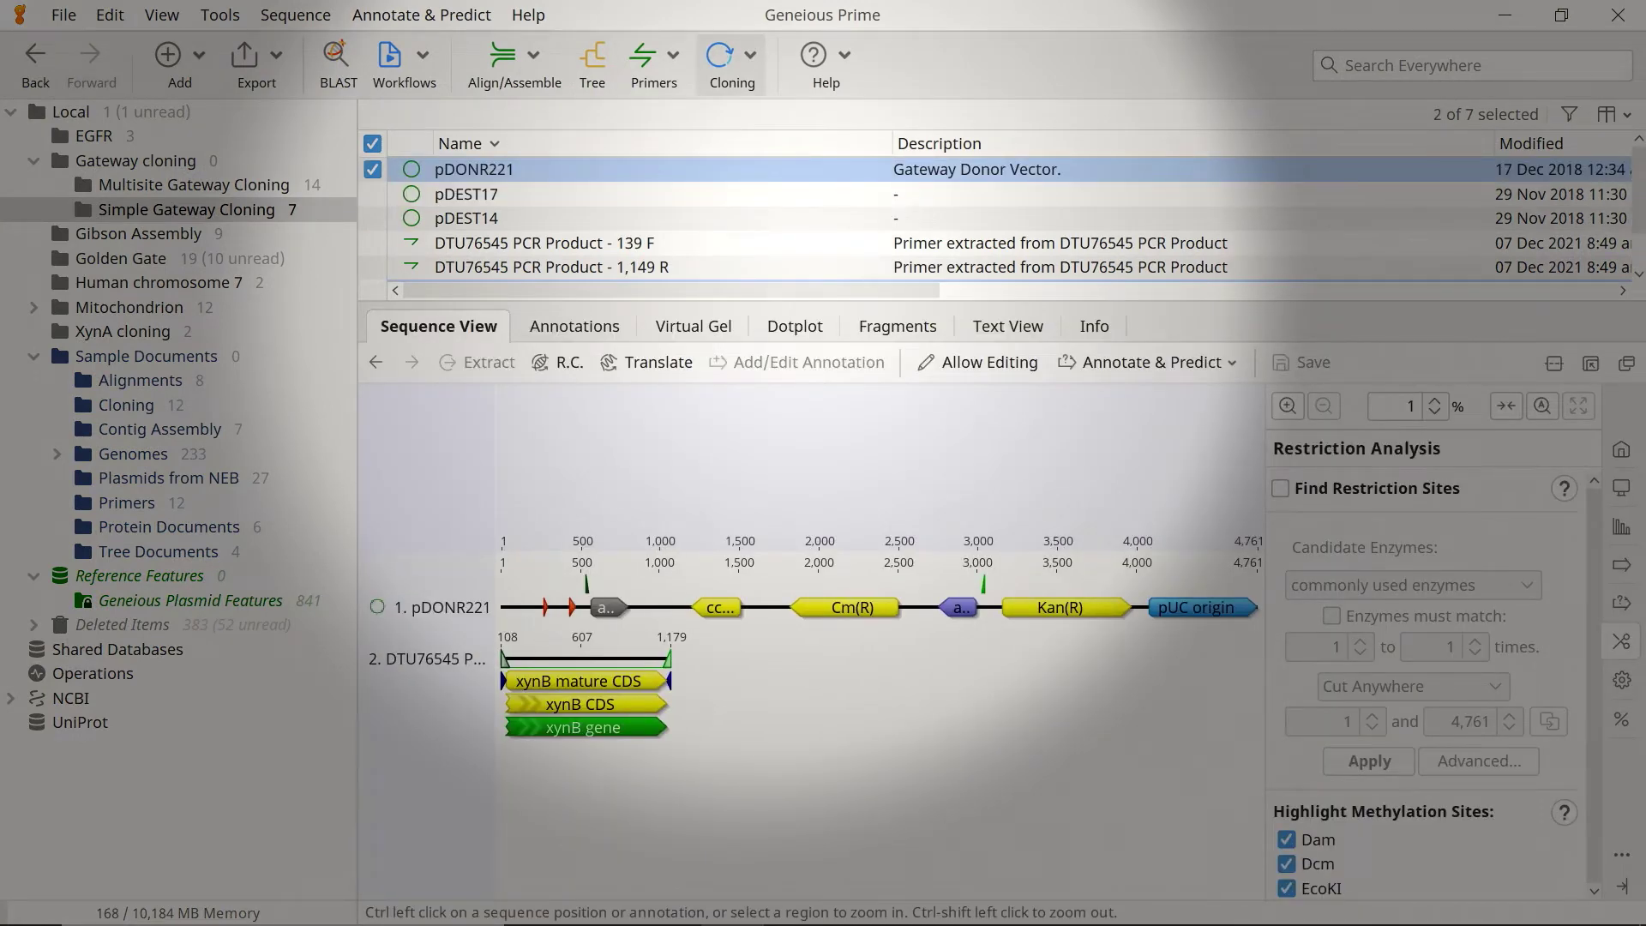
click(731, 62)
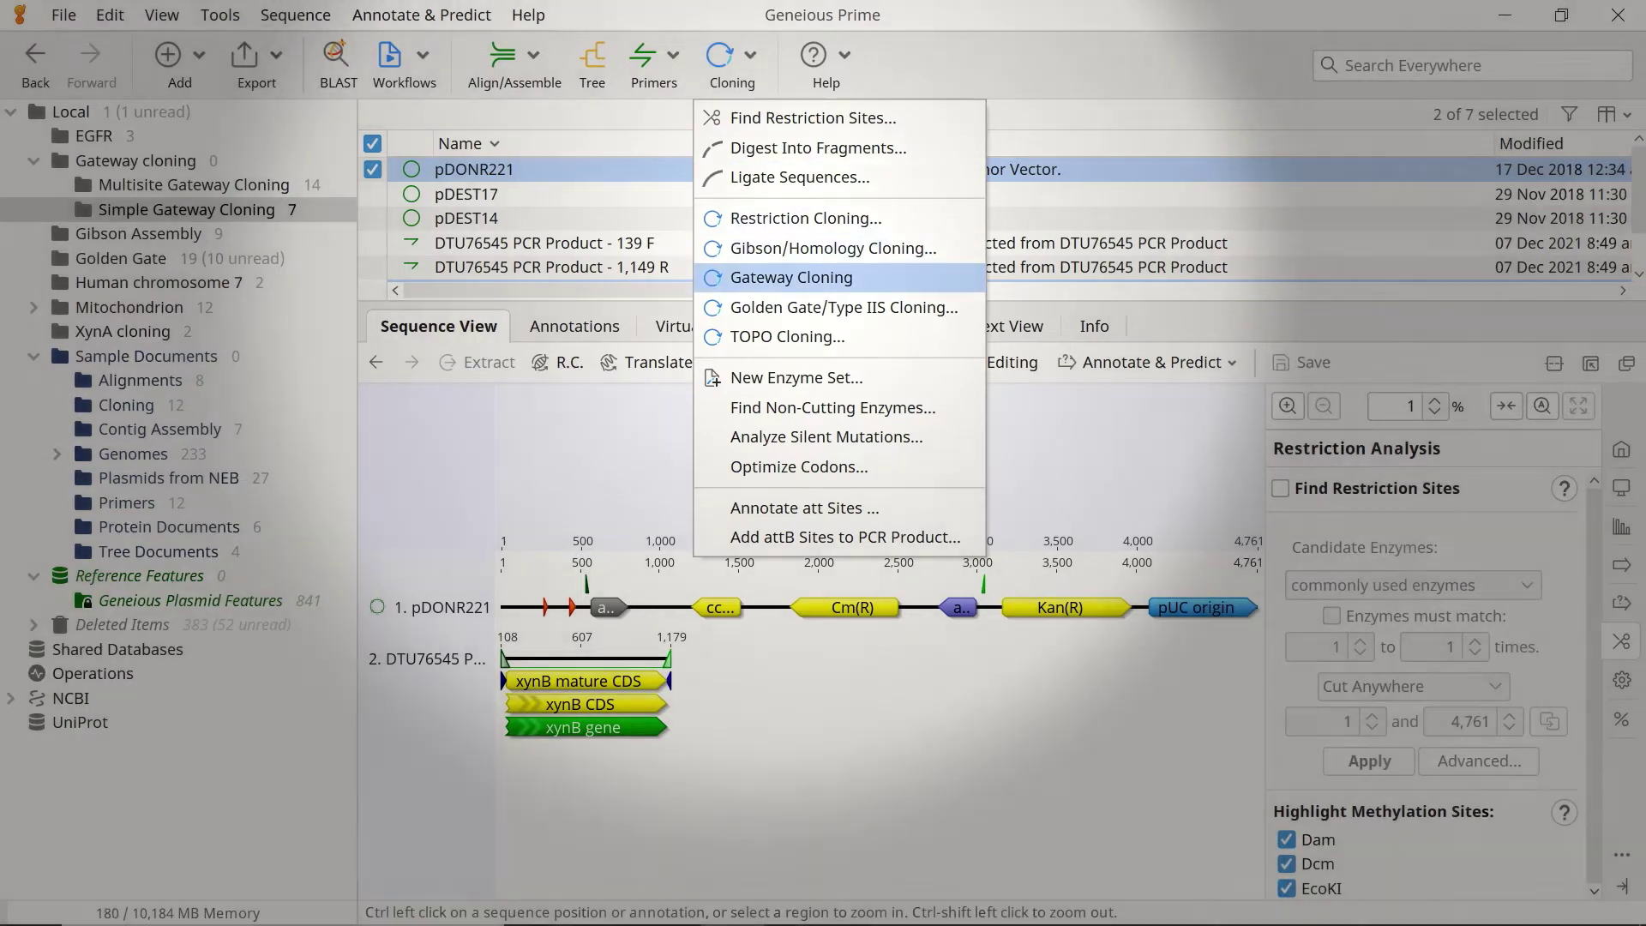
click(791, 277)
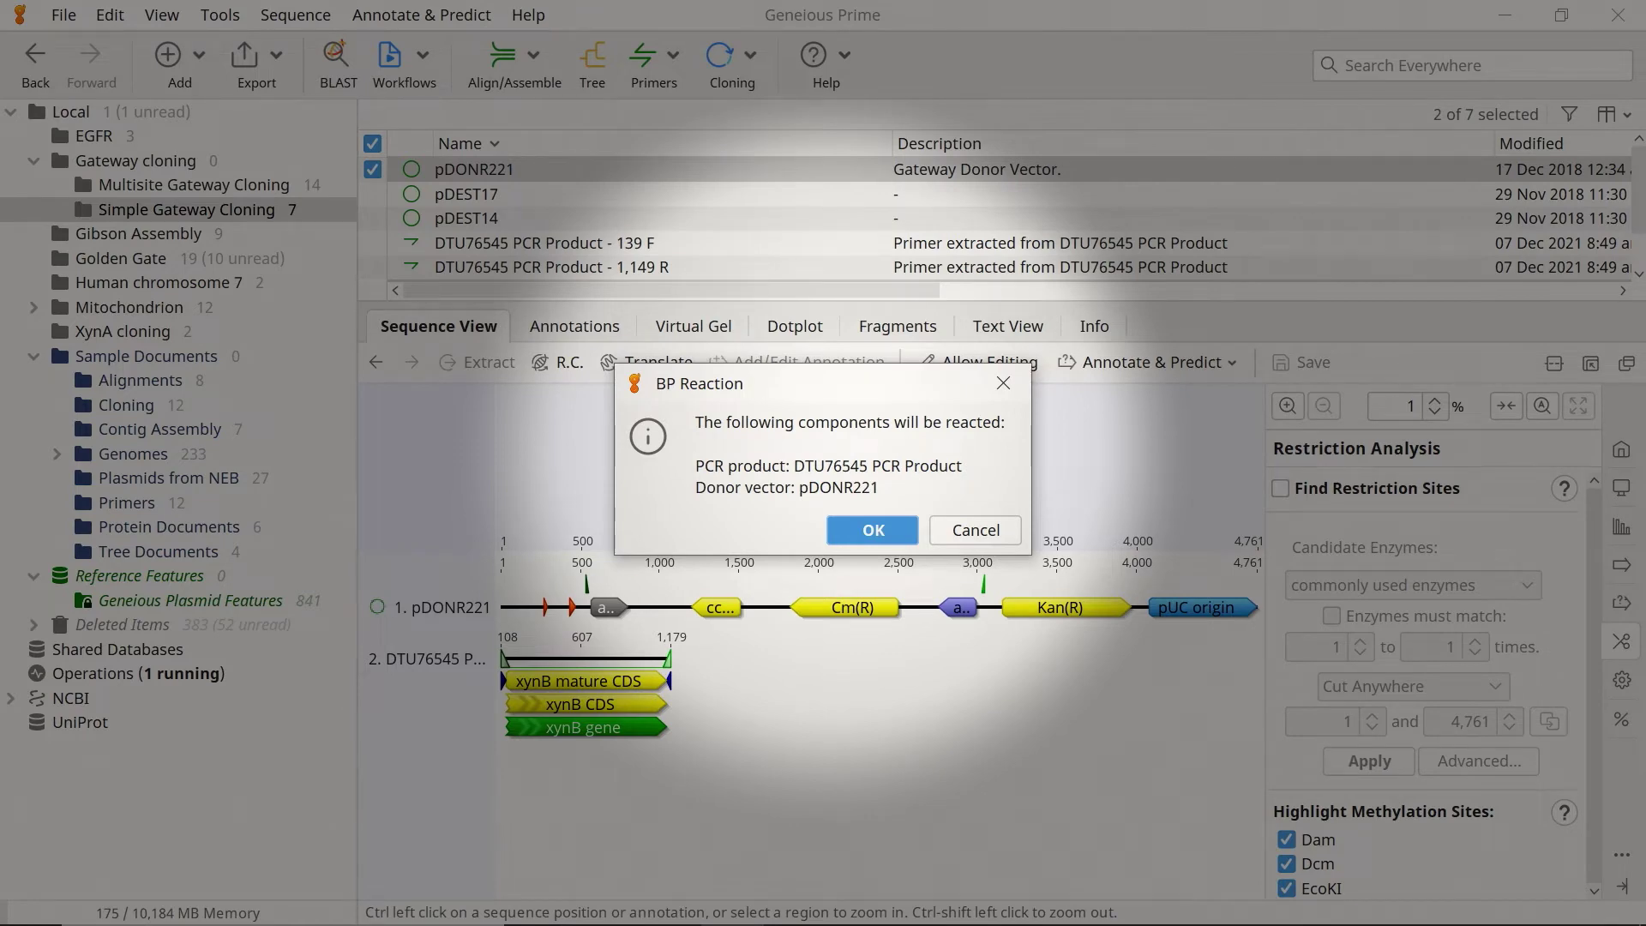
key(Return)
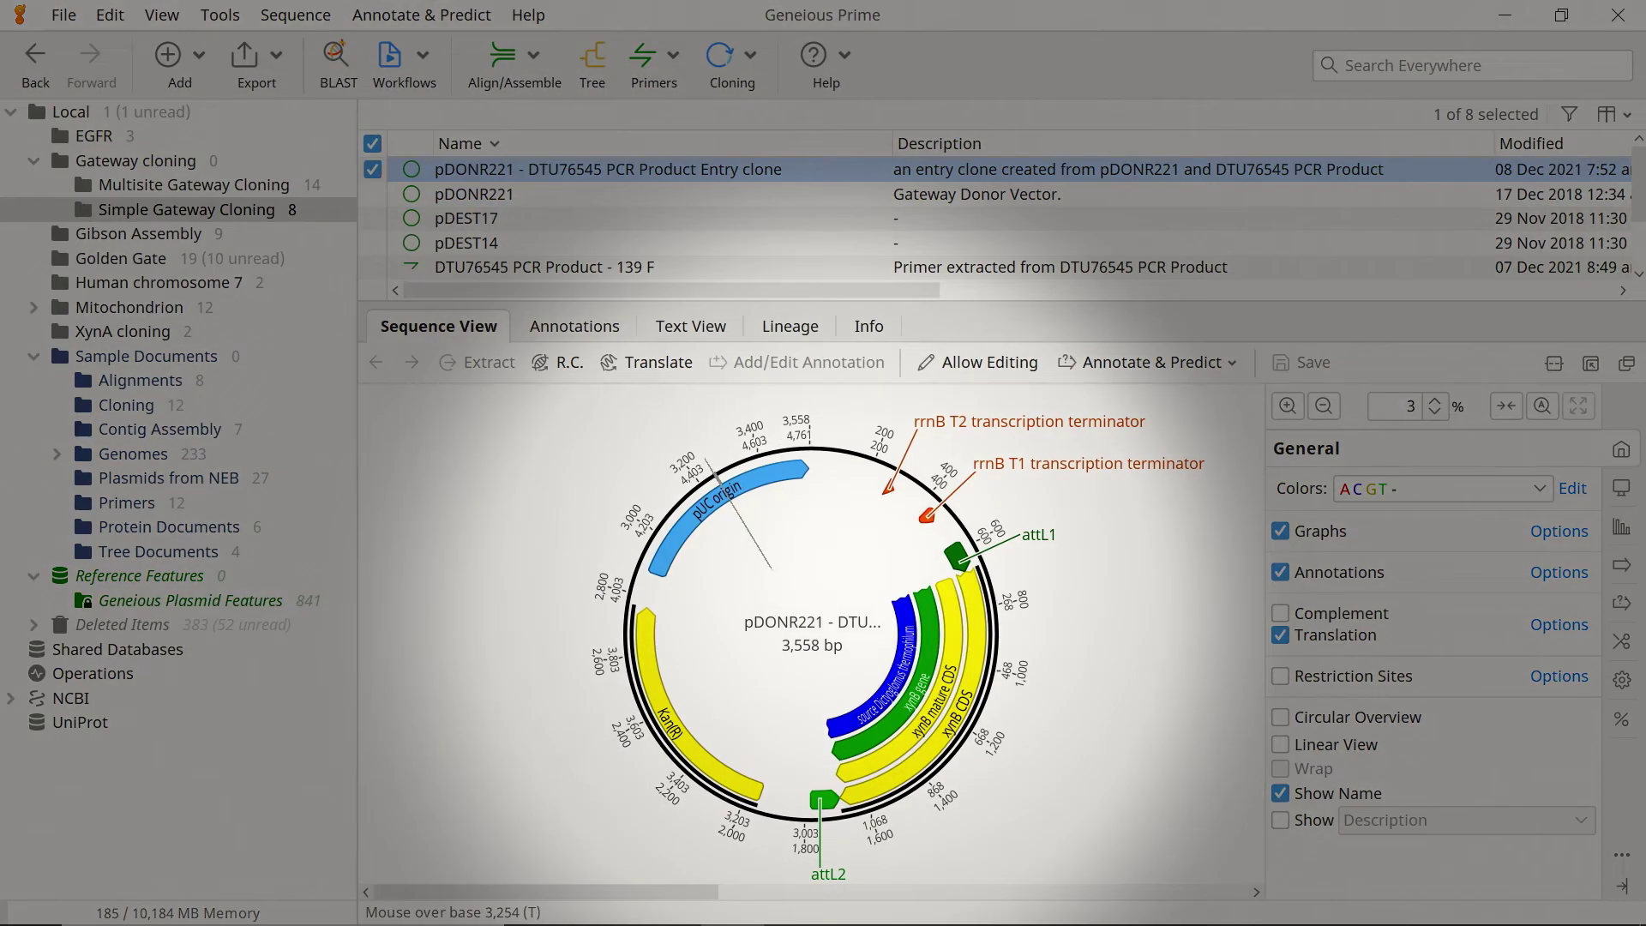
Step: Select the insert from attL1 to attL2 on the entry clone map, then show Annotations and Tracks
click(959, 555)
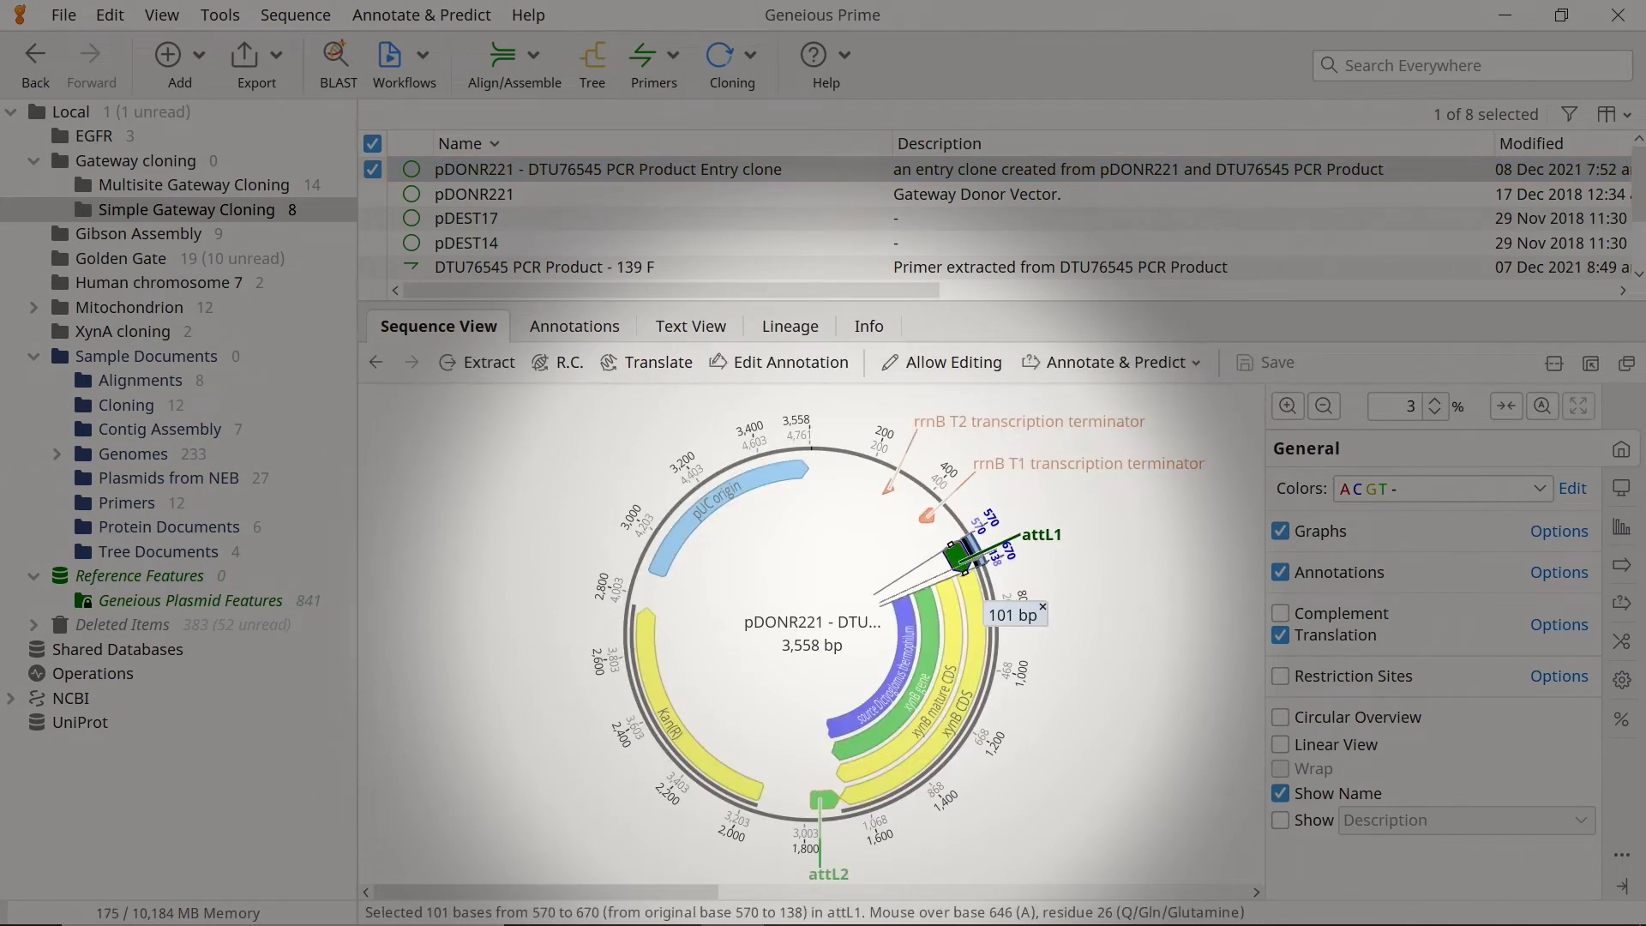
shift+click(820, 801)
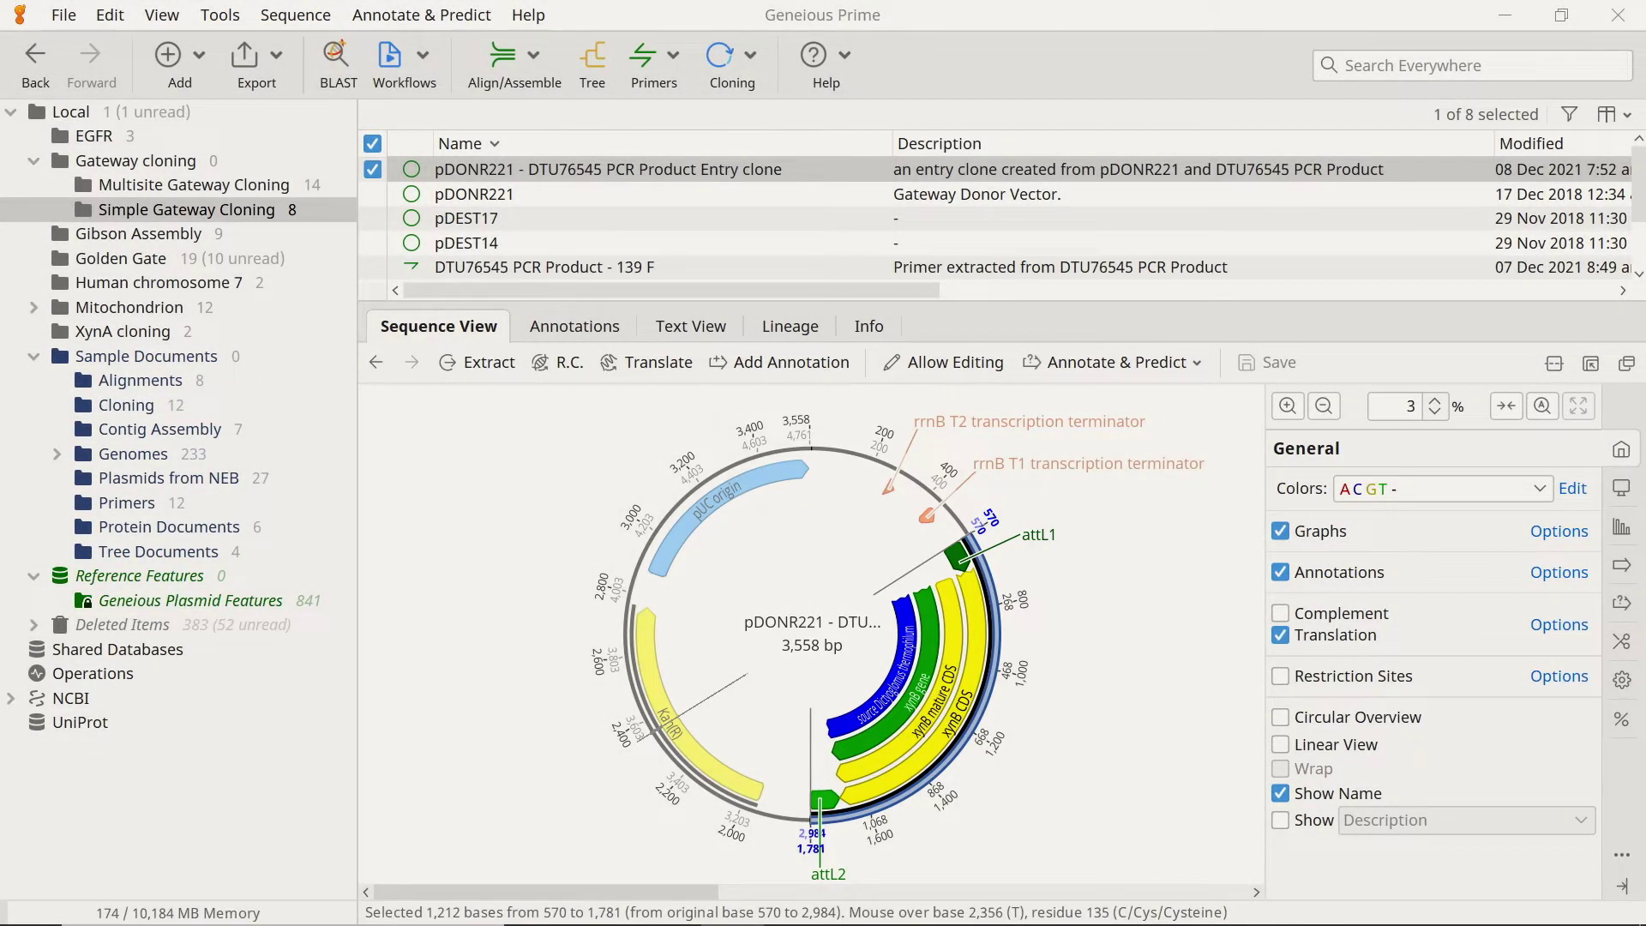
click(778, 565)
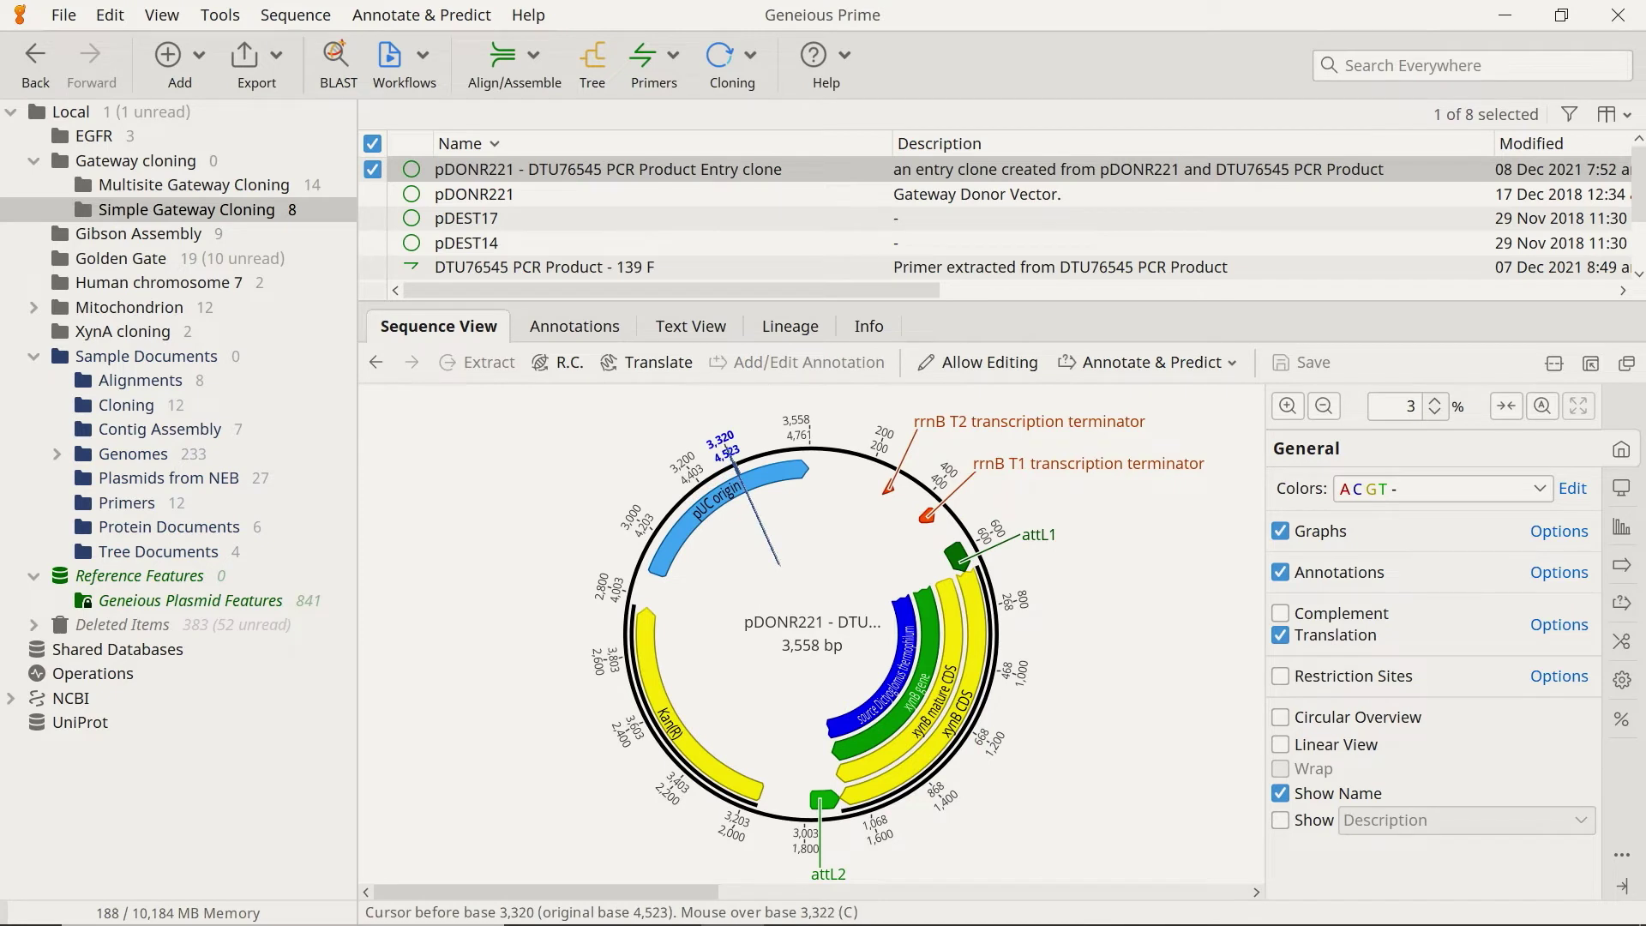
click(1621, 564)
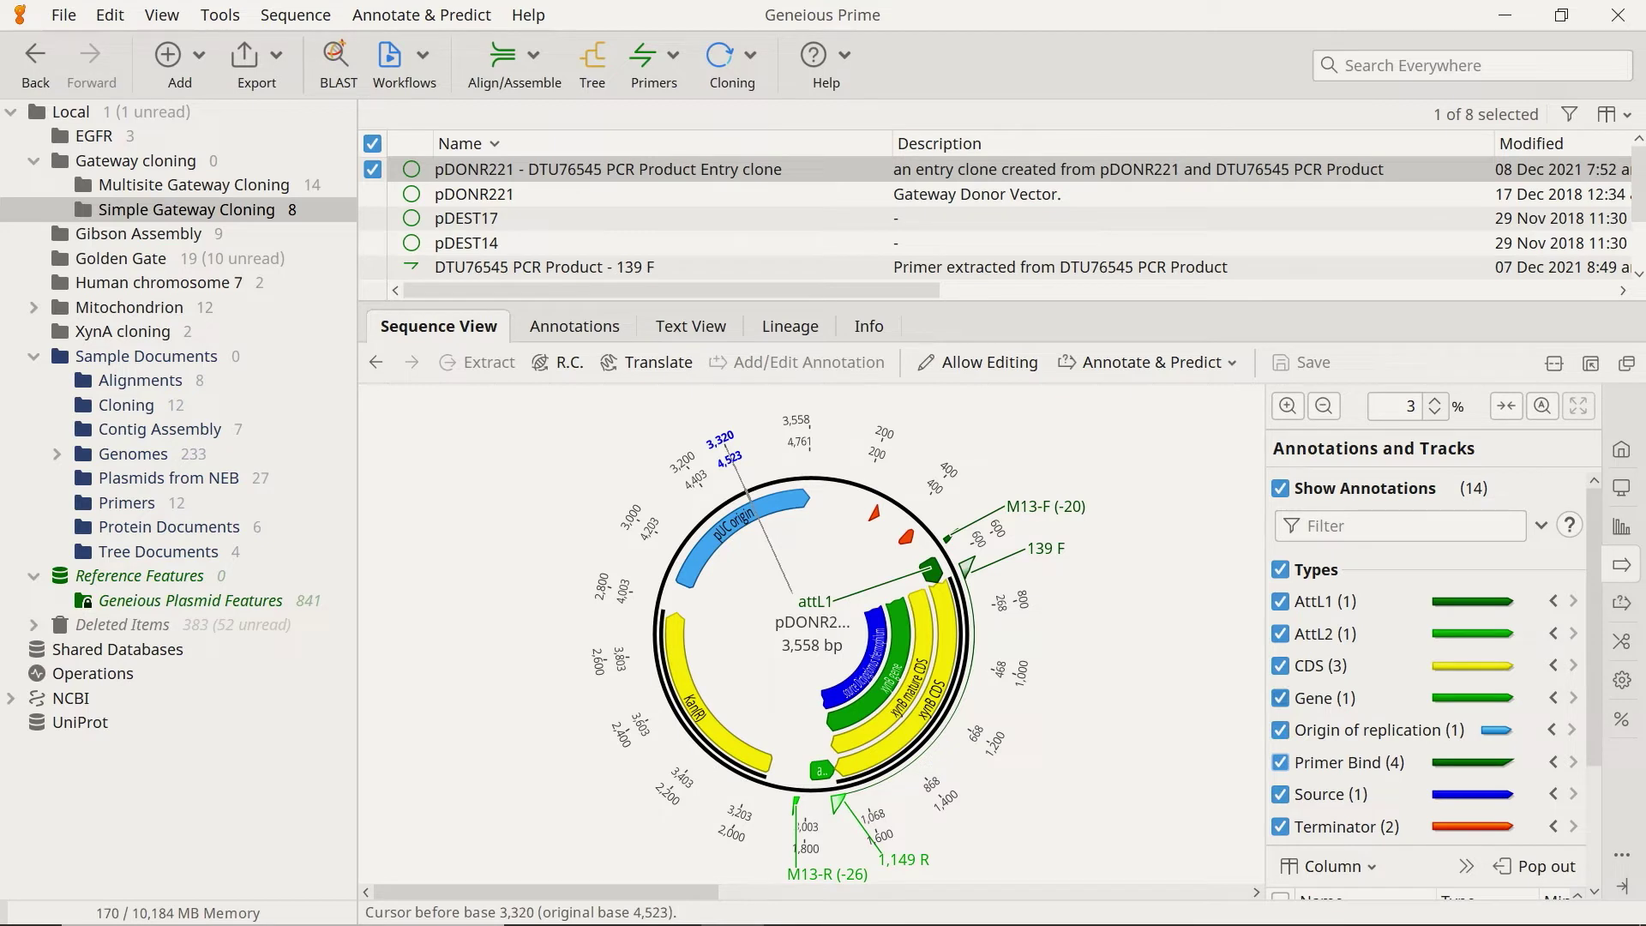
Step: Turn off the Gene (1) and Source (1) annotation tracks, then display the 6,354 bp pDEST17 vector
click(1280, 698)
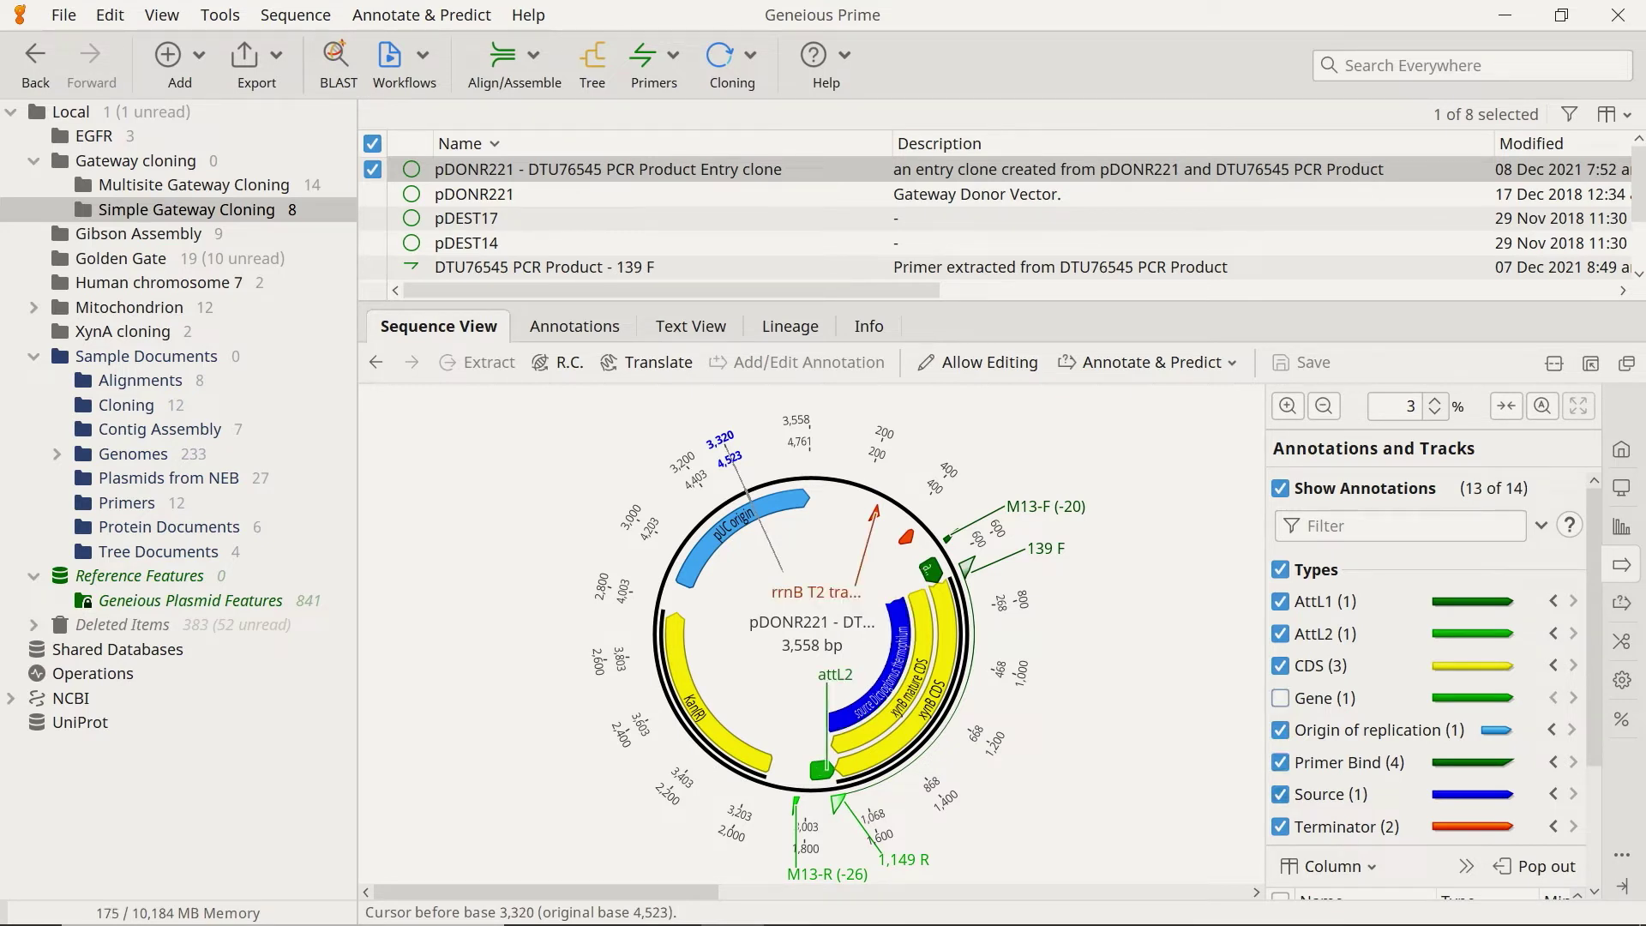
click(1280, 794)
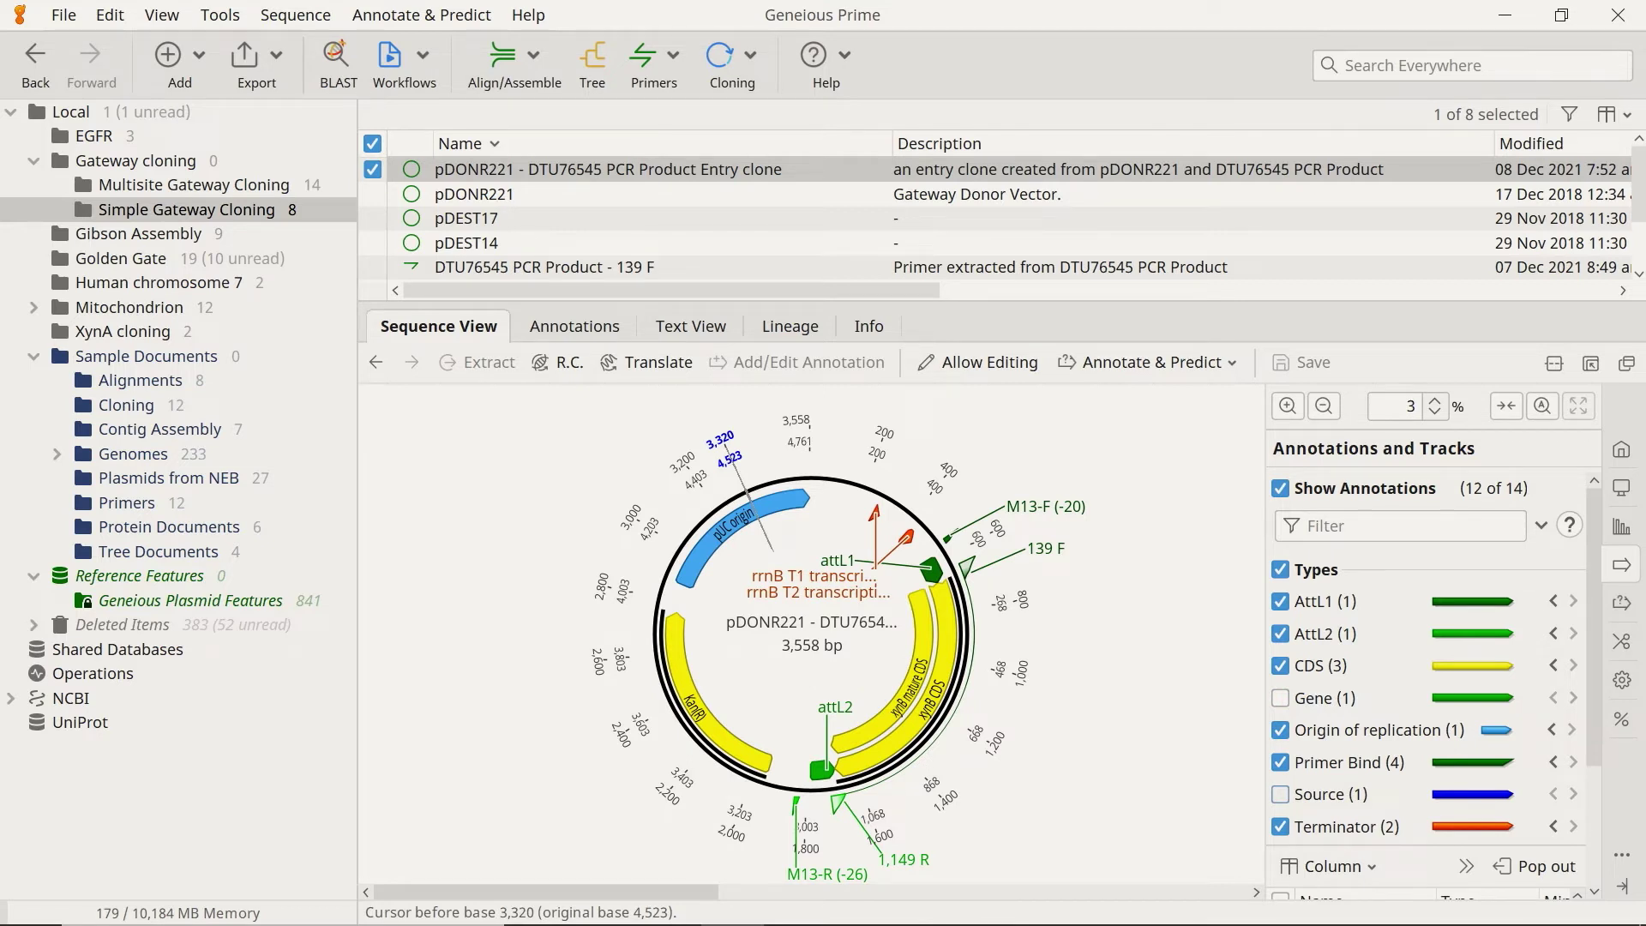
click(1280, 794)
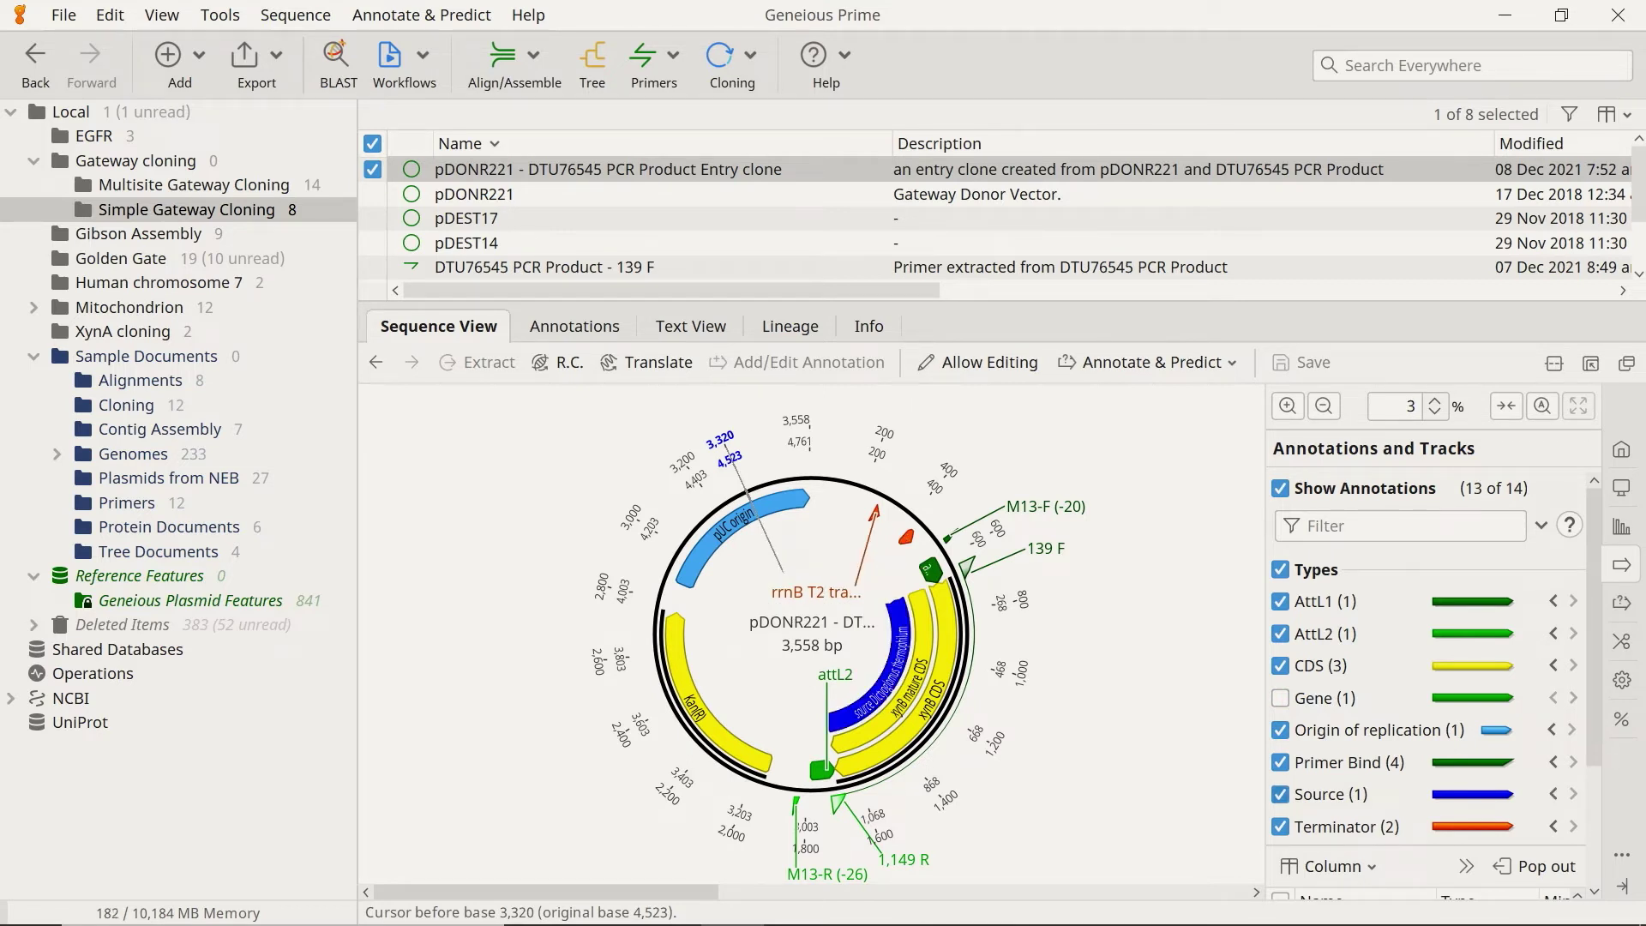
click(1281, 794)
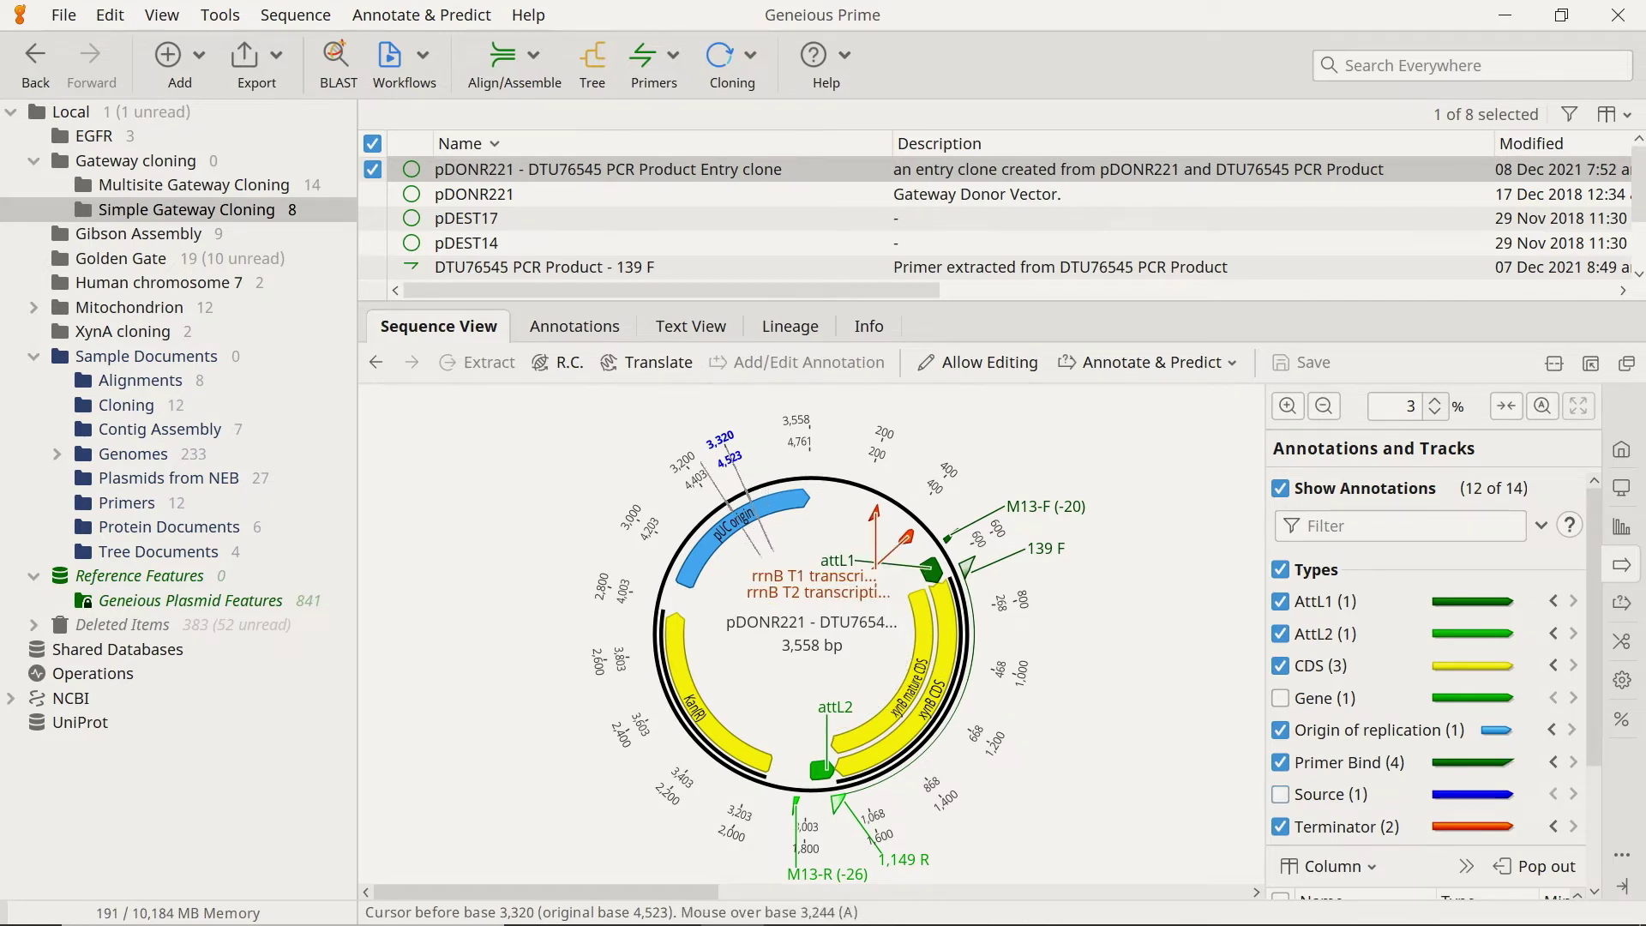
click(717, 506)
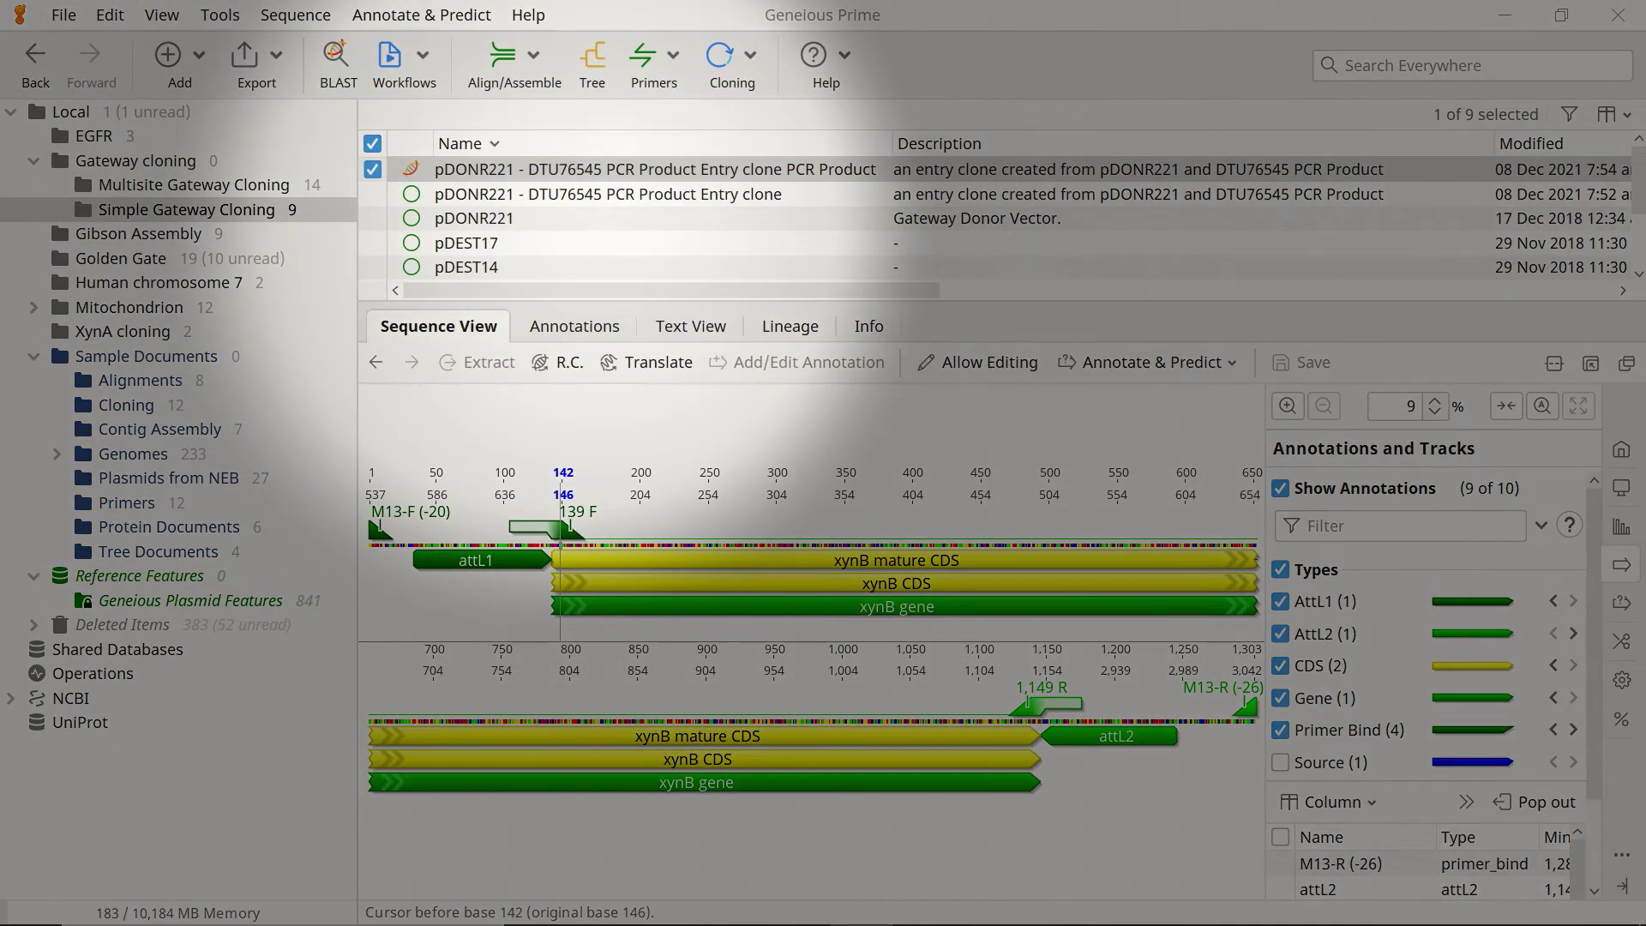
click(465, 243)
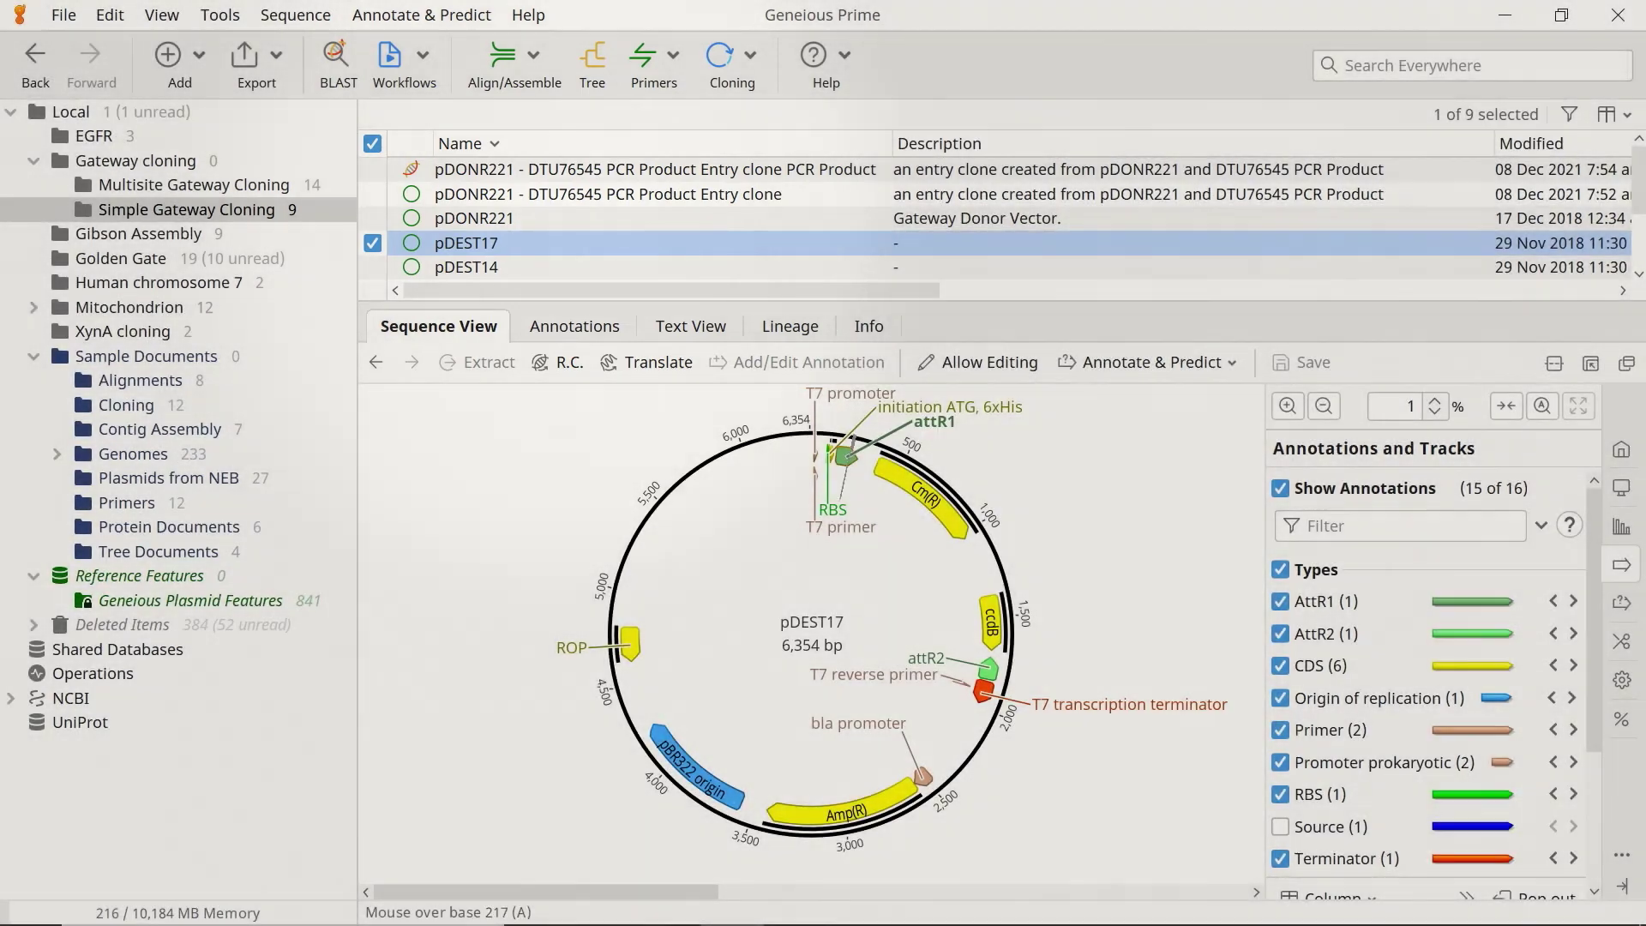
click(847, 456)
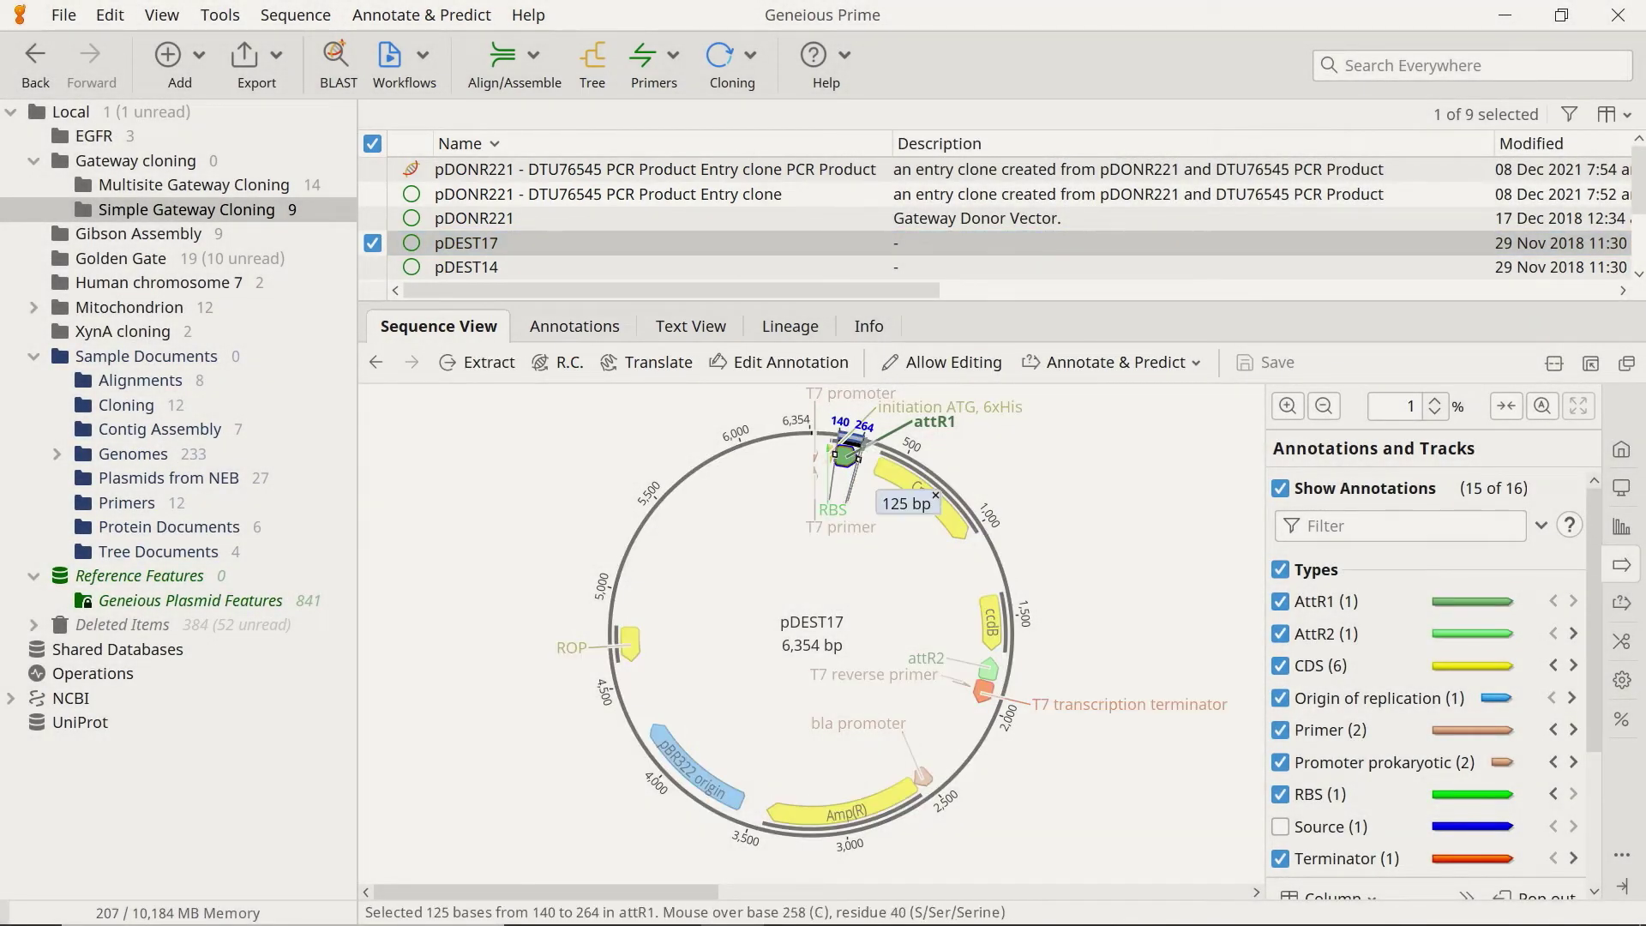
shift+click(987, 668)
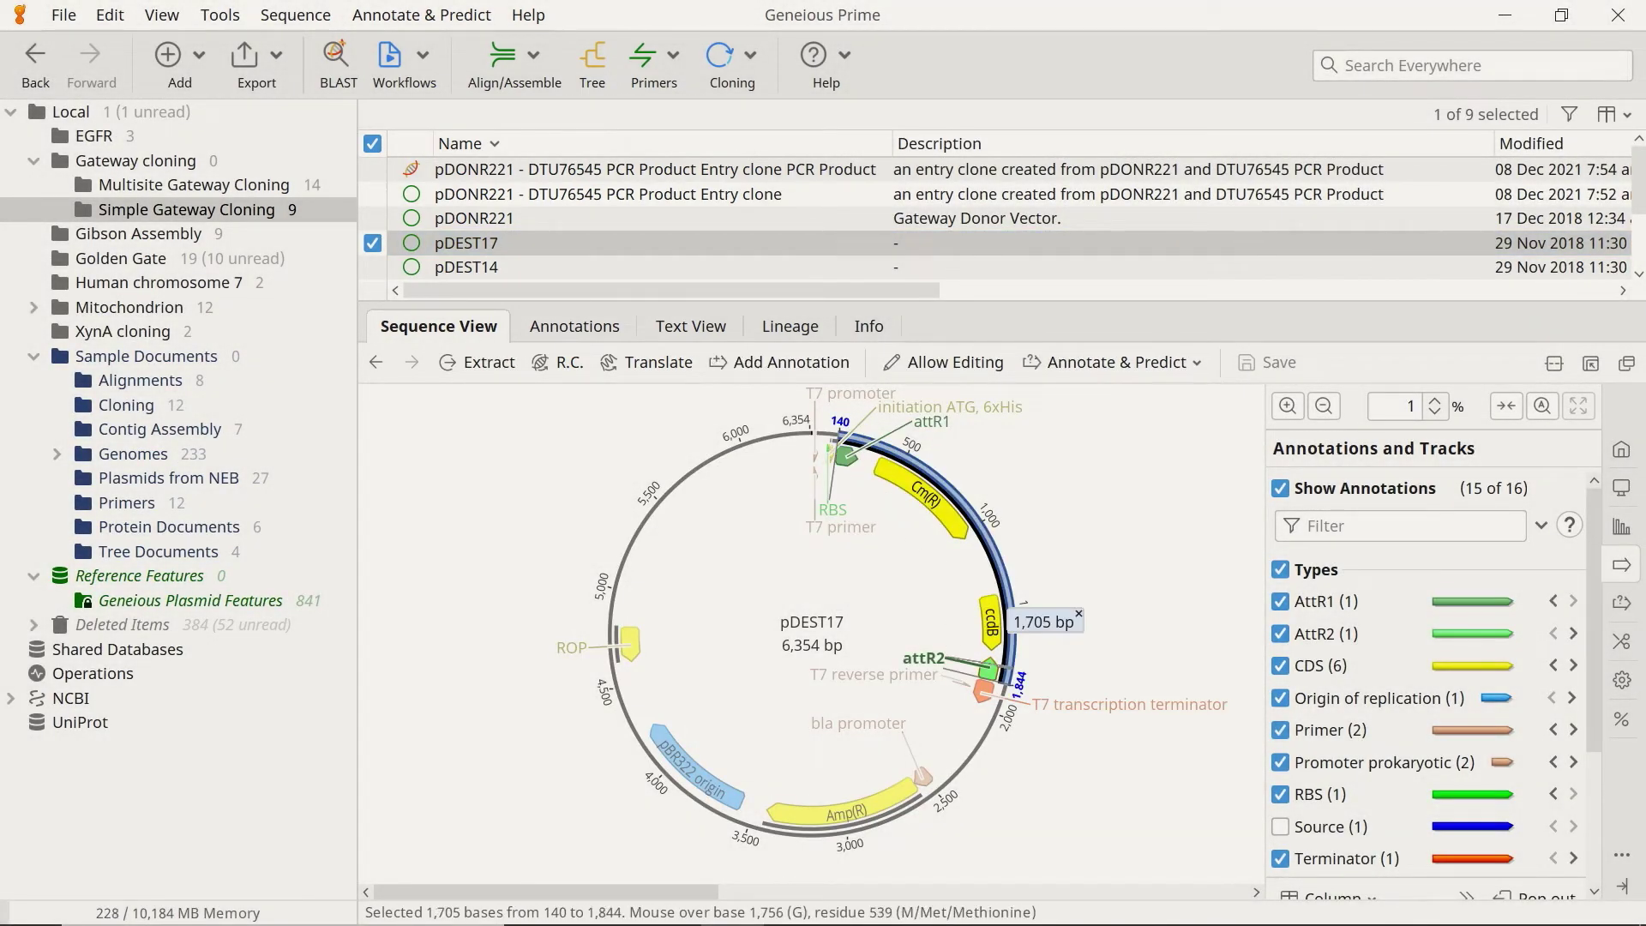
mouse_move(988, 668)
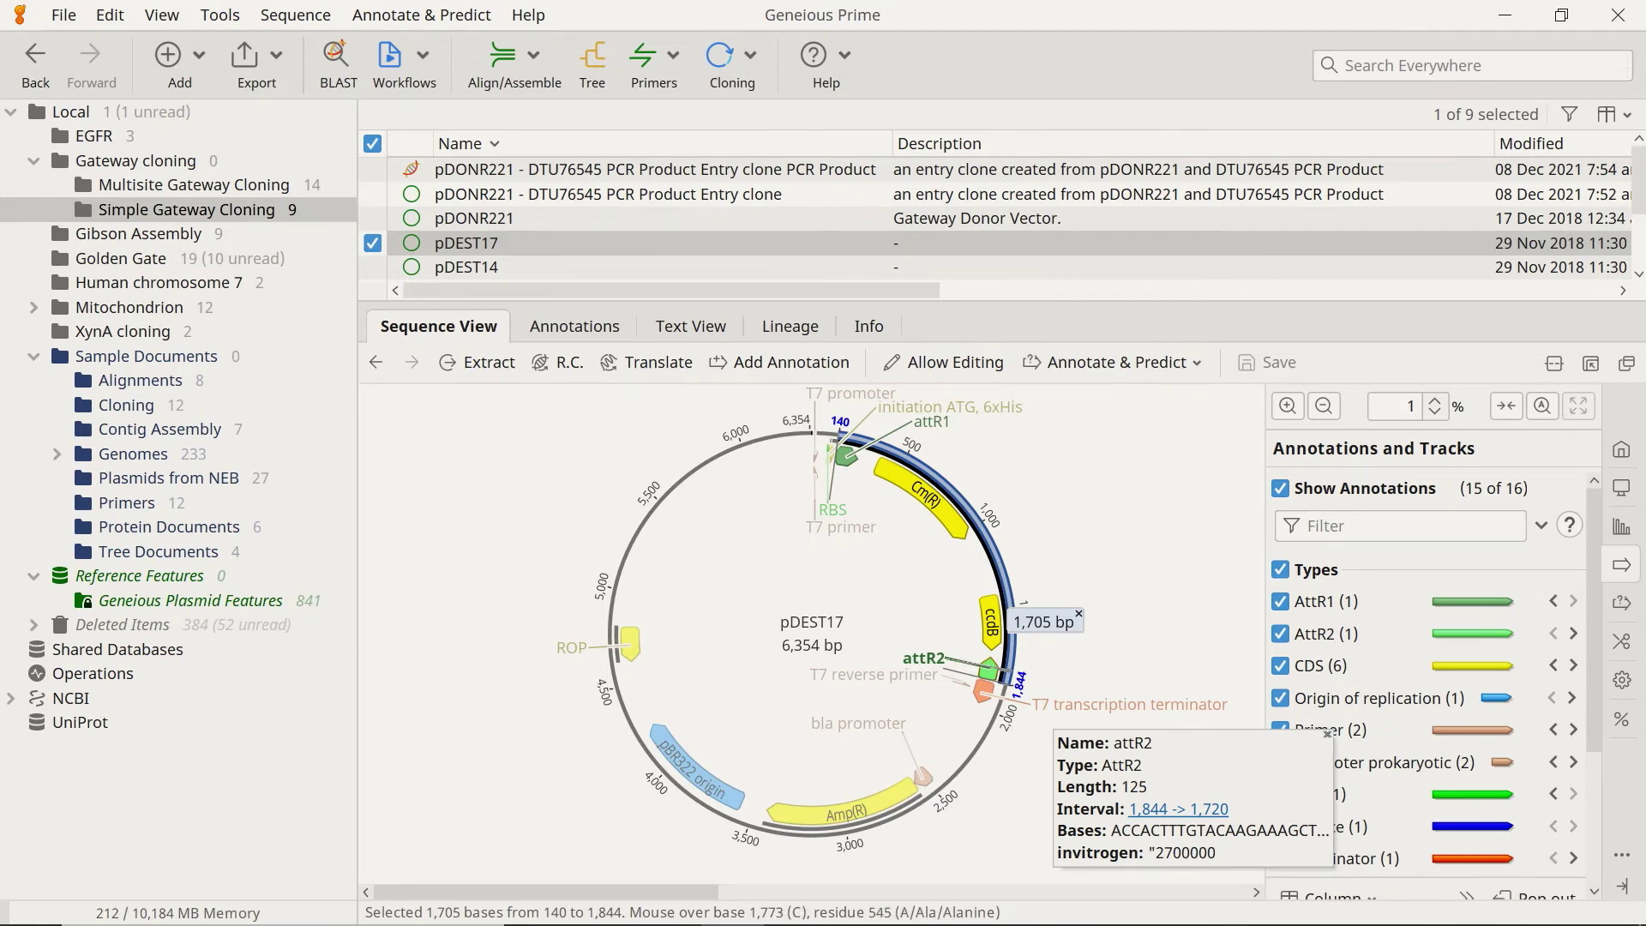
click(633, 550)
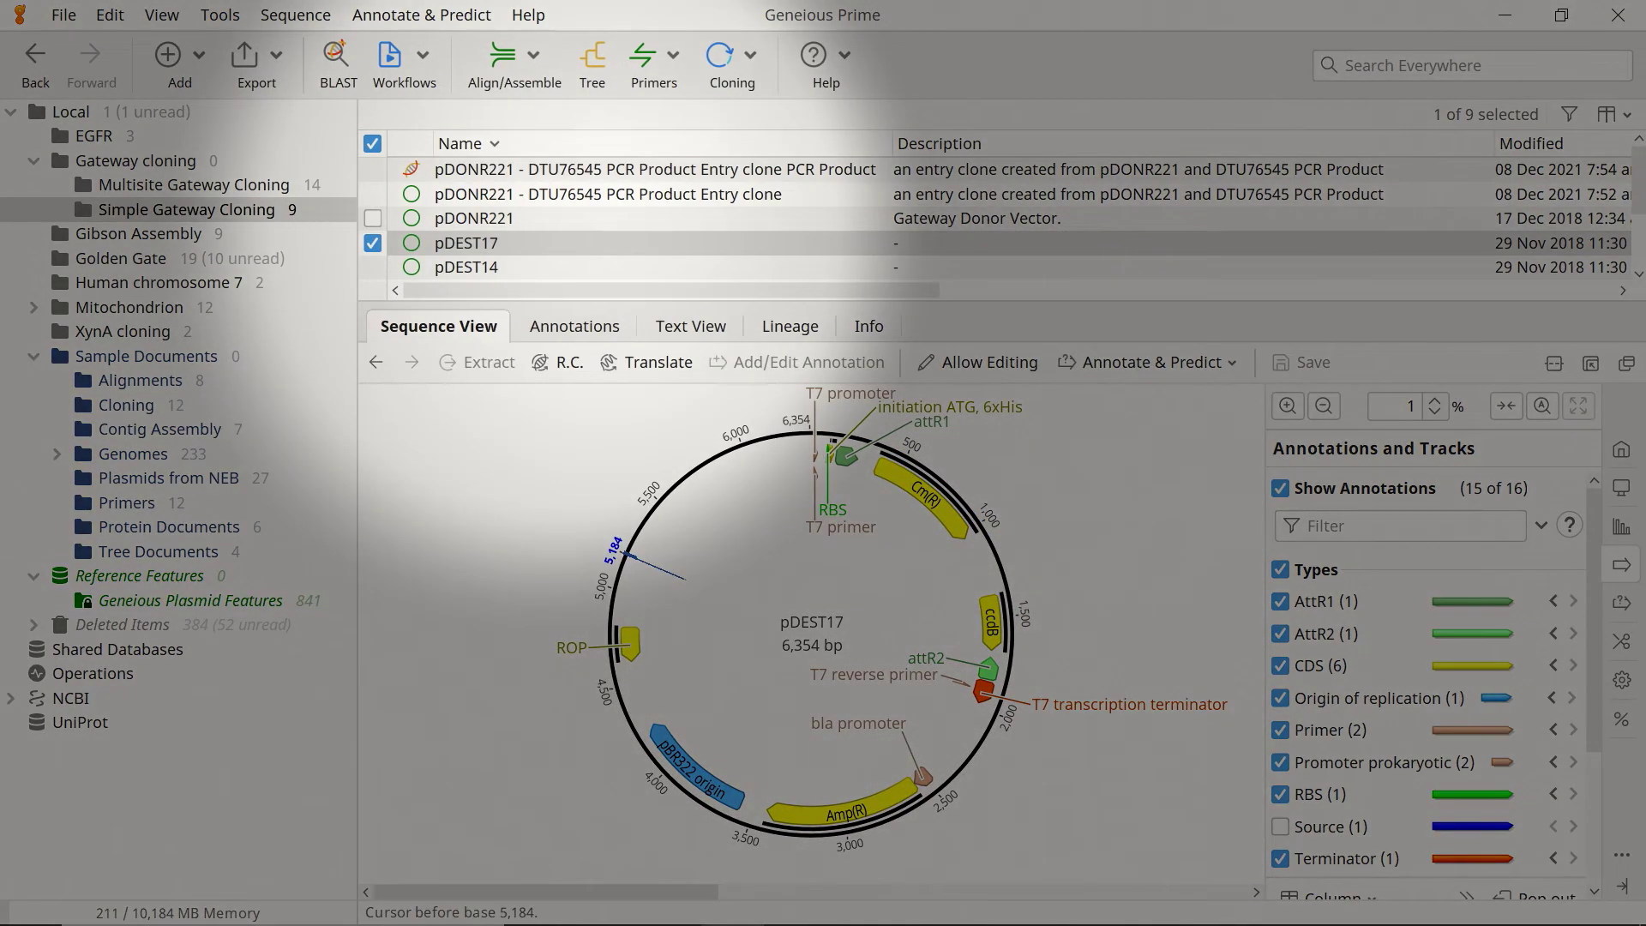
click(372, 193)
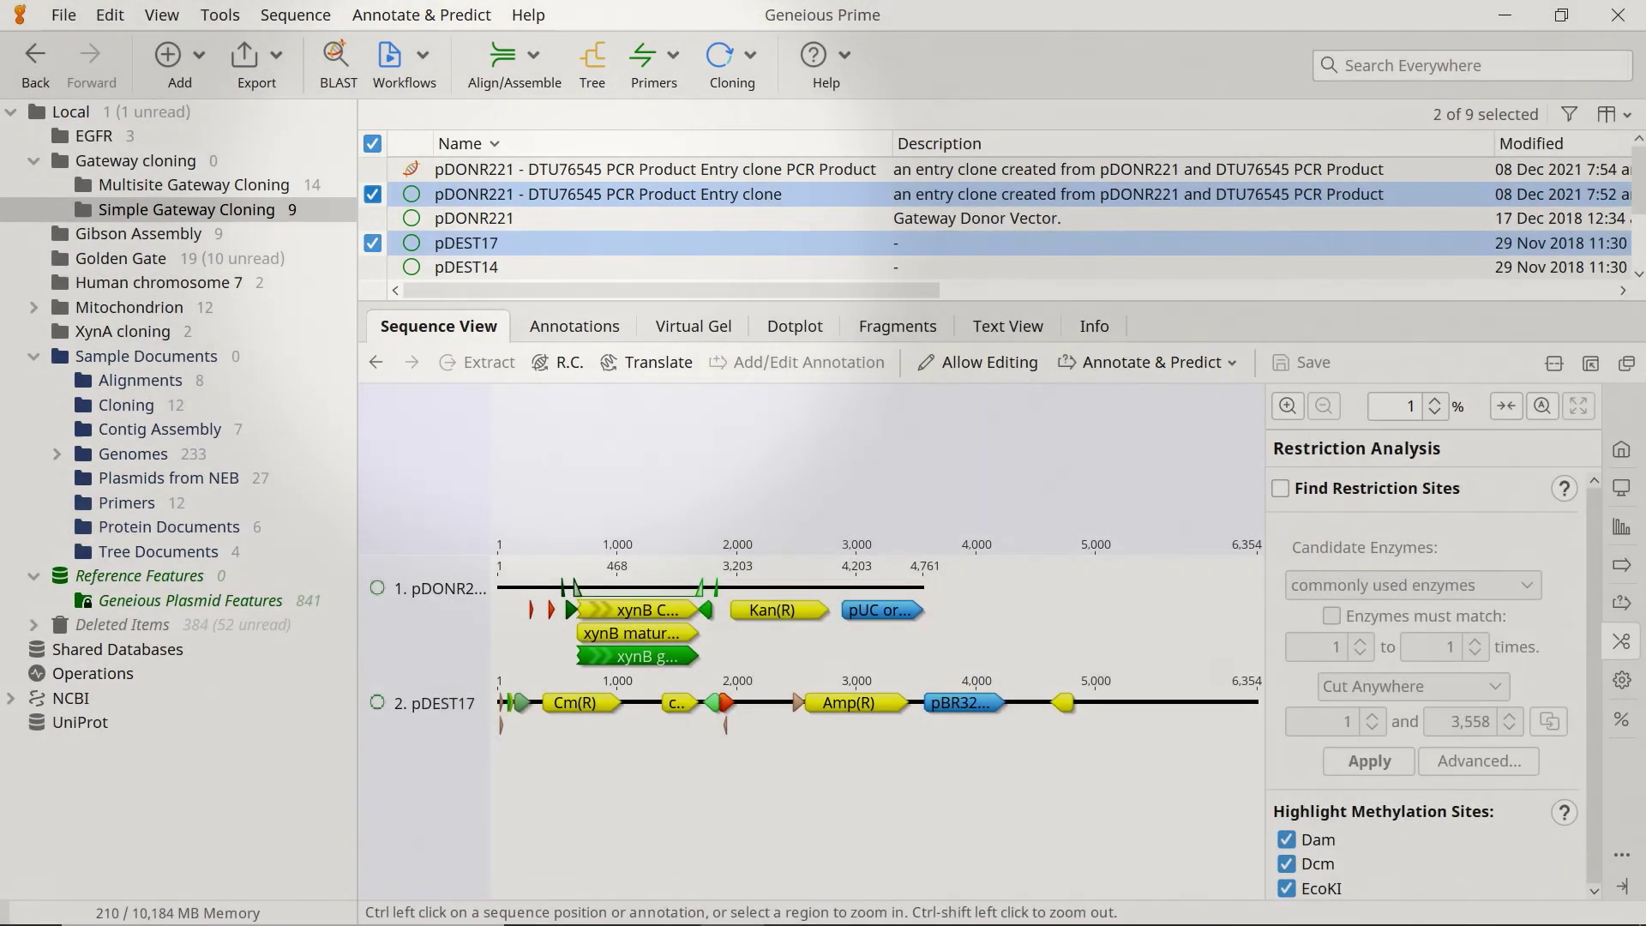
Step: Run Gateway LR cloning of the xynB entry clone into pDEST17, accepting the default options and components
click(731, 65)
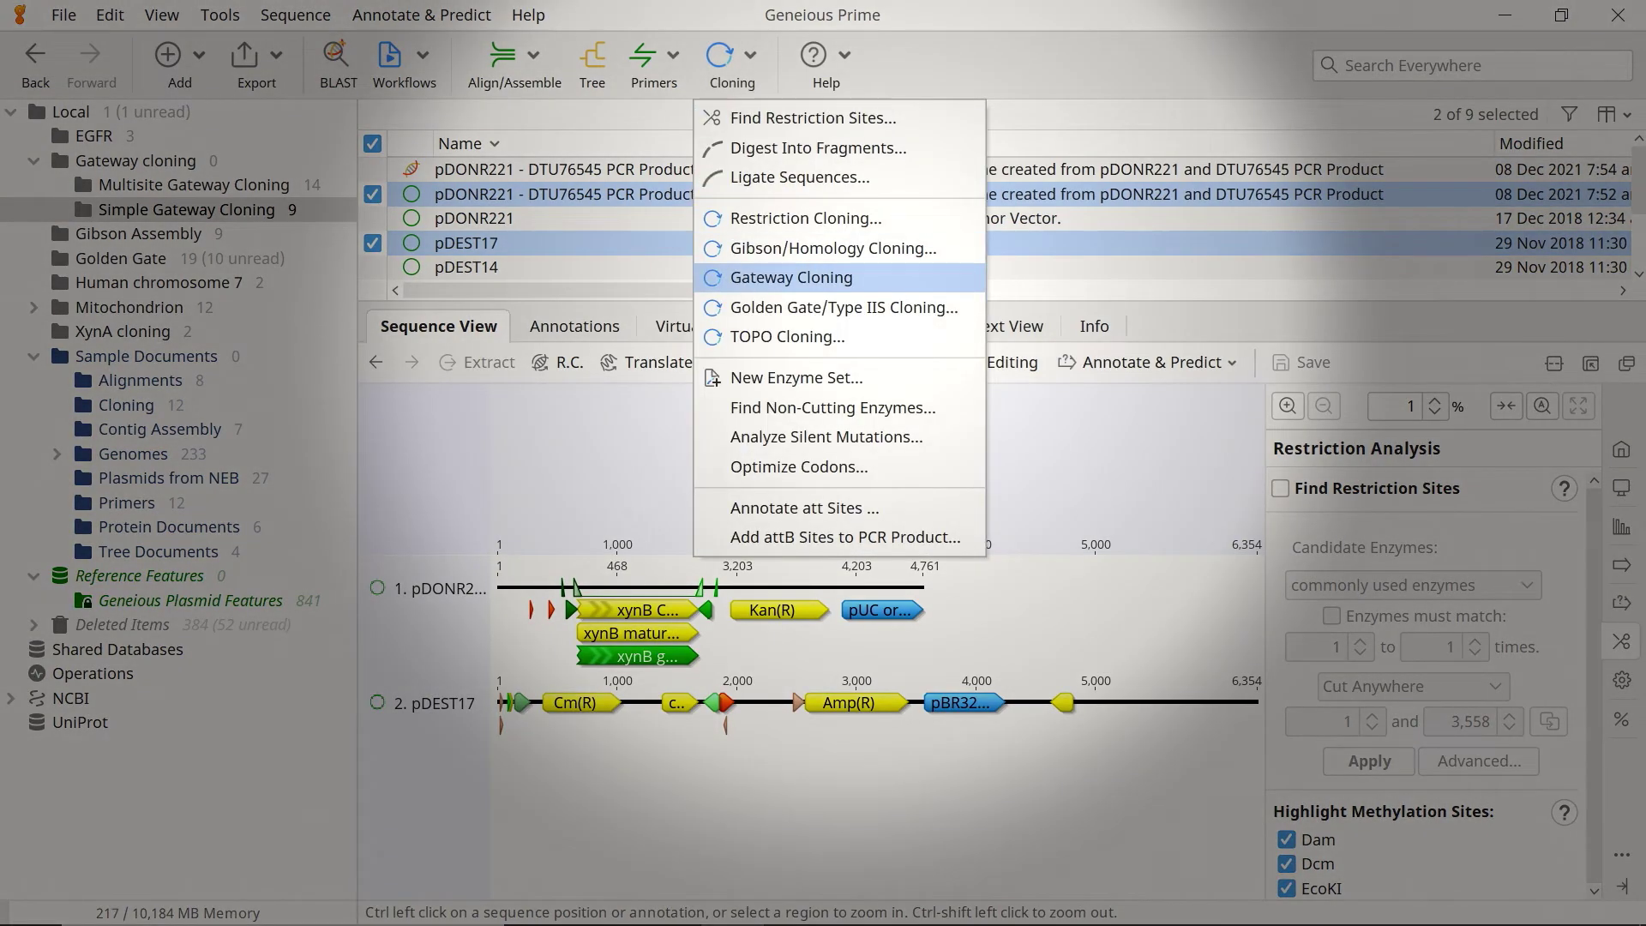
click(791, 277)
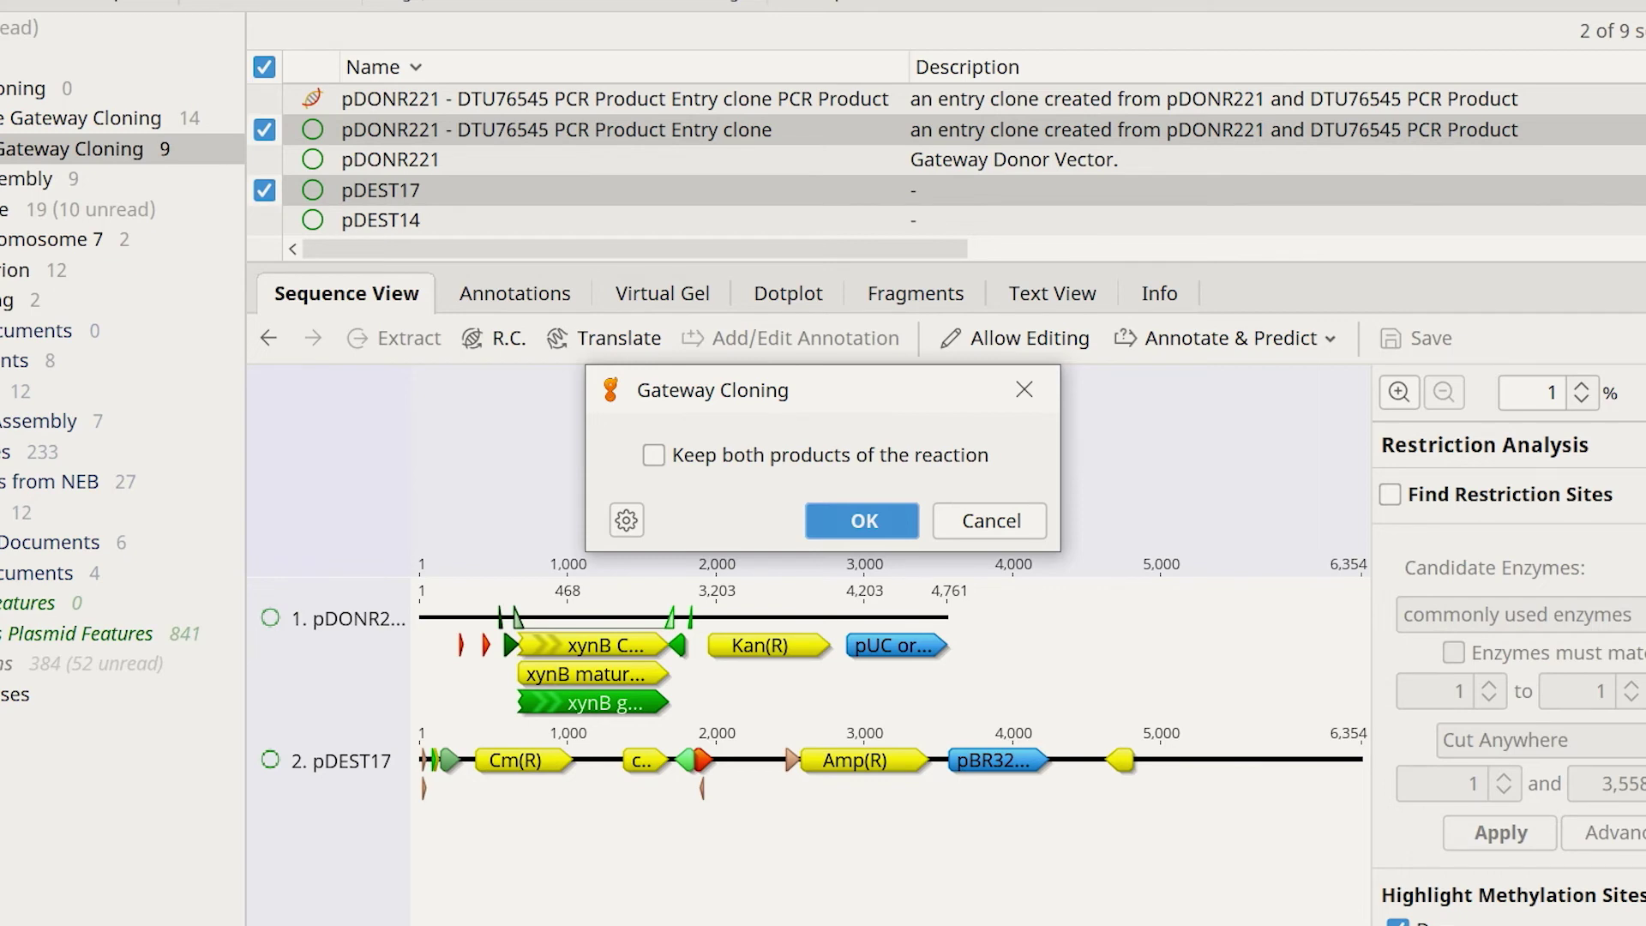
key(Return)
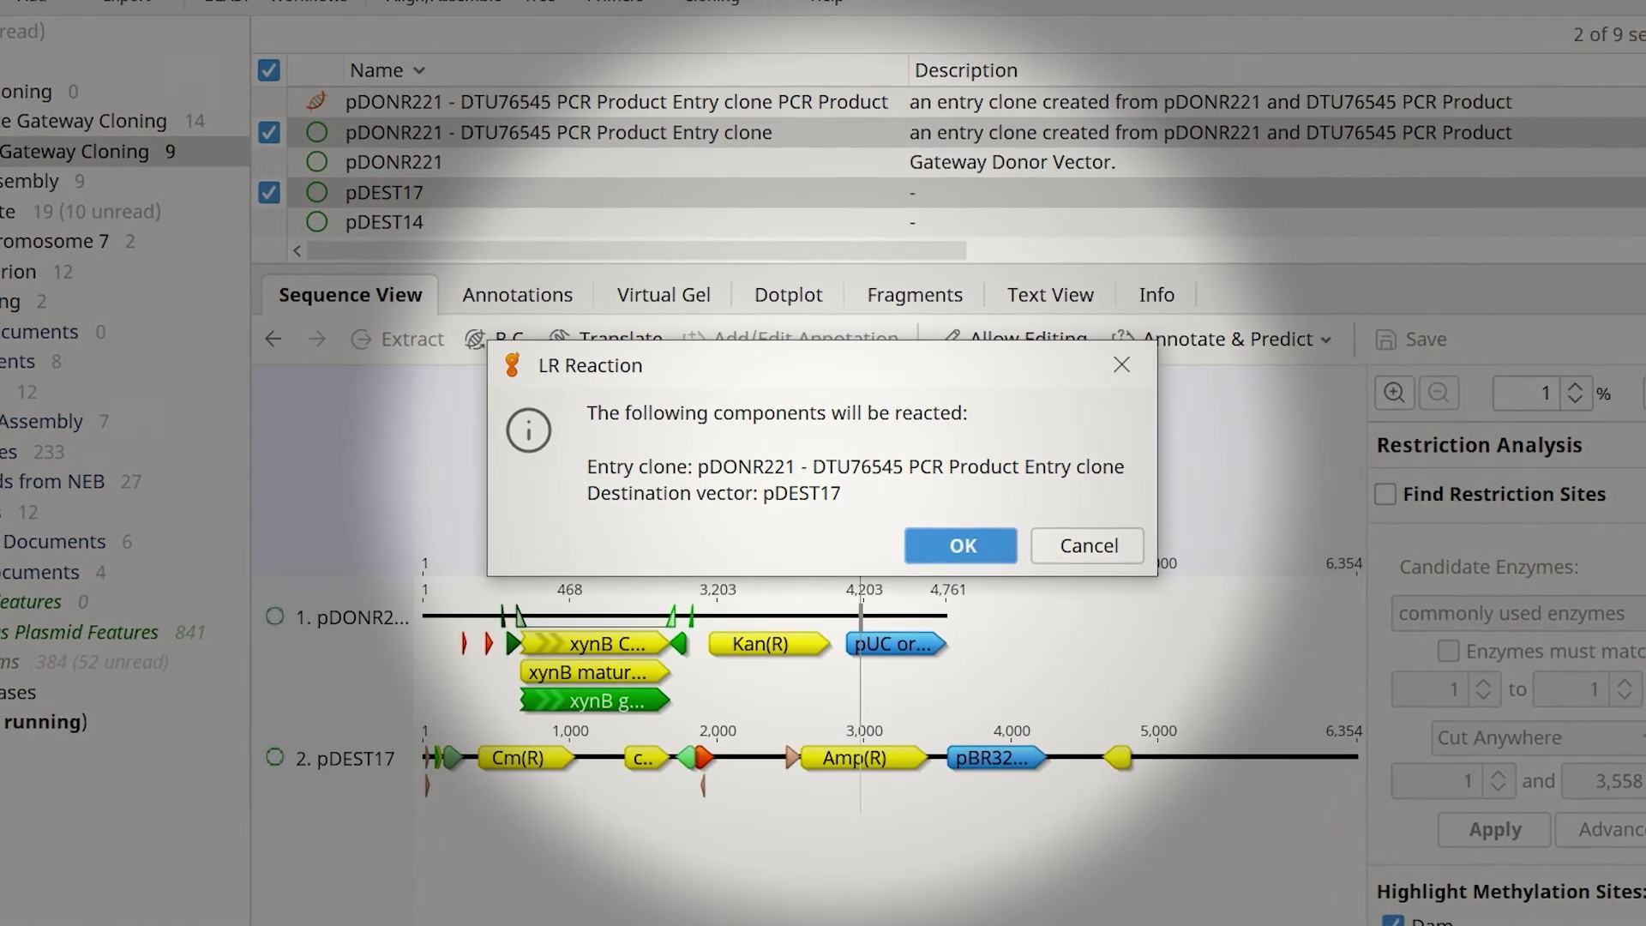
key(Return)
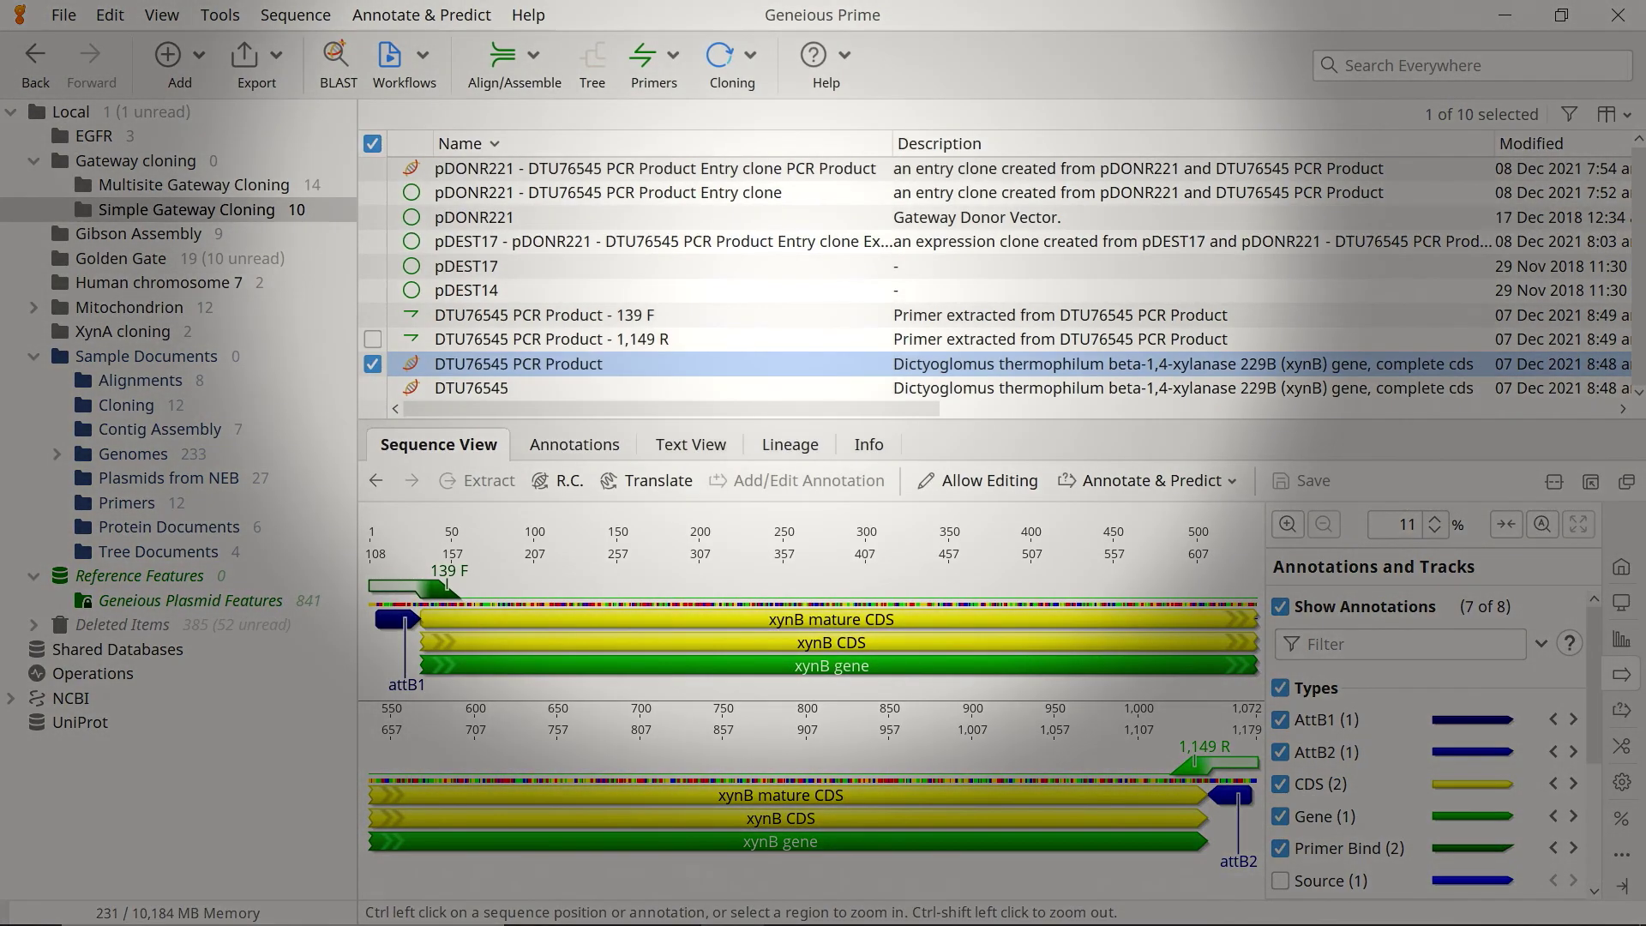
Step: Run one-step Gateway cloning of DTU76545 PCR Product with pDONR221 and destination vector pDEST17
click(372, 217)
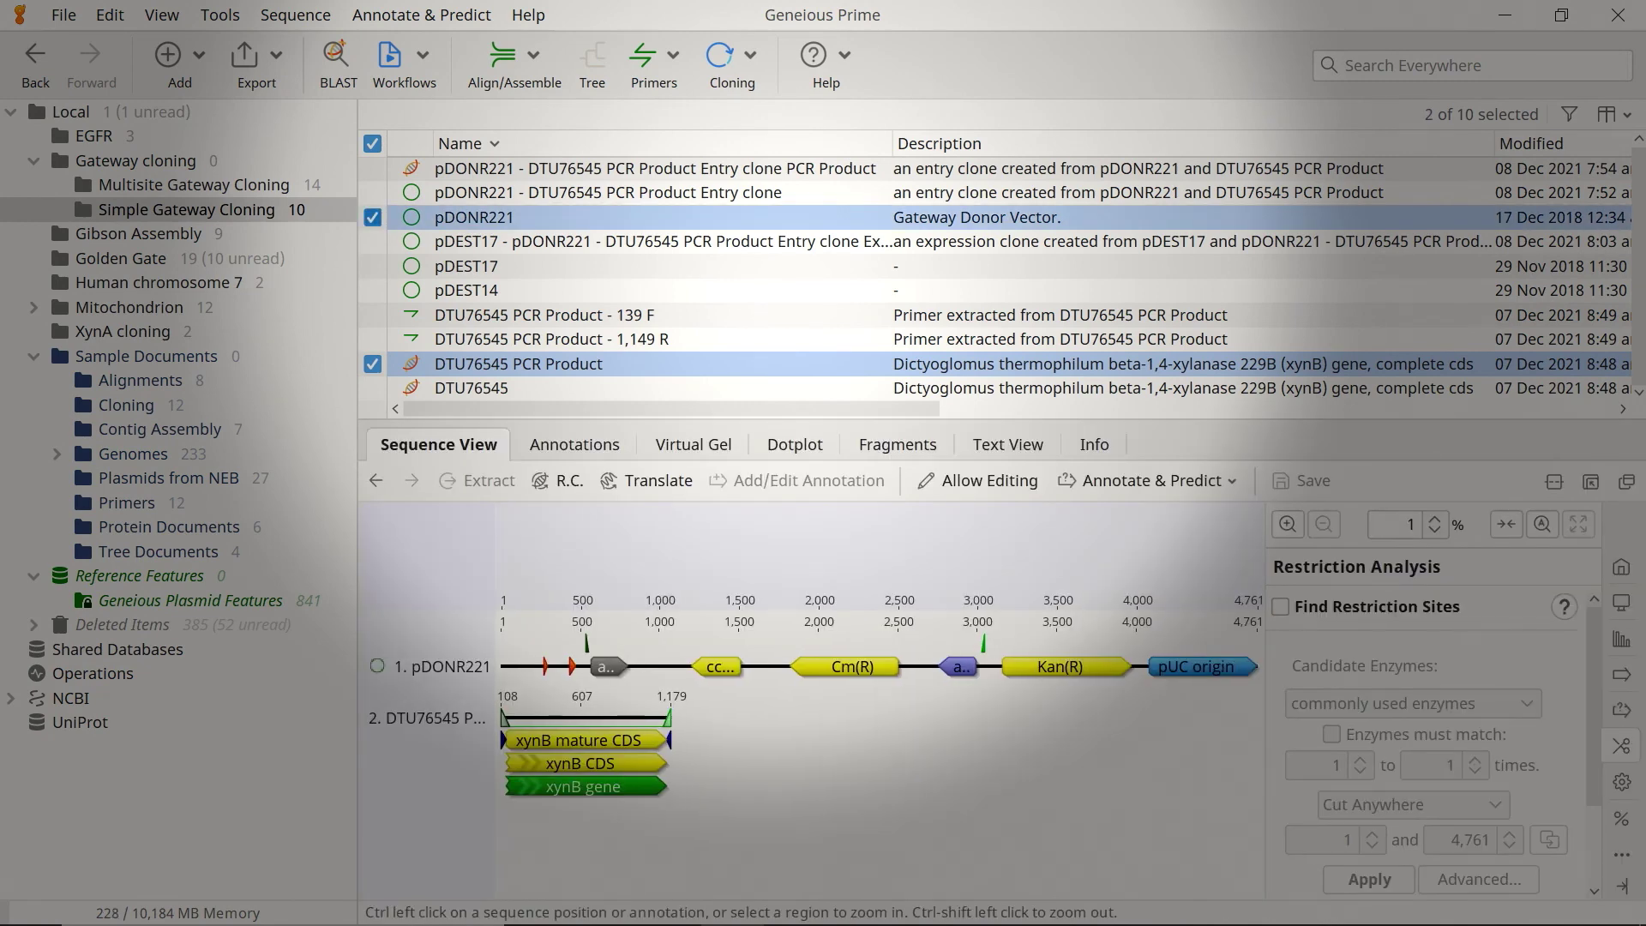
click(372, 266)
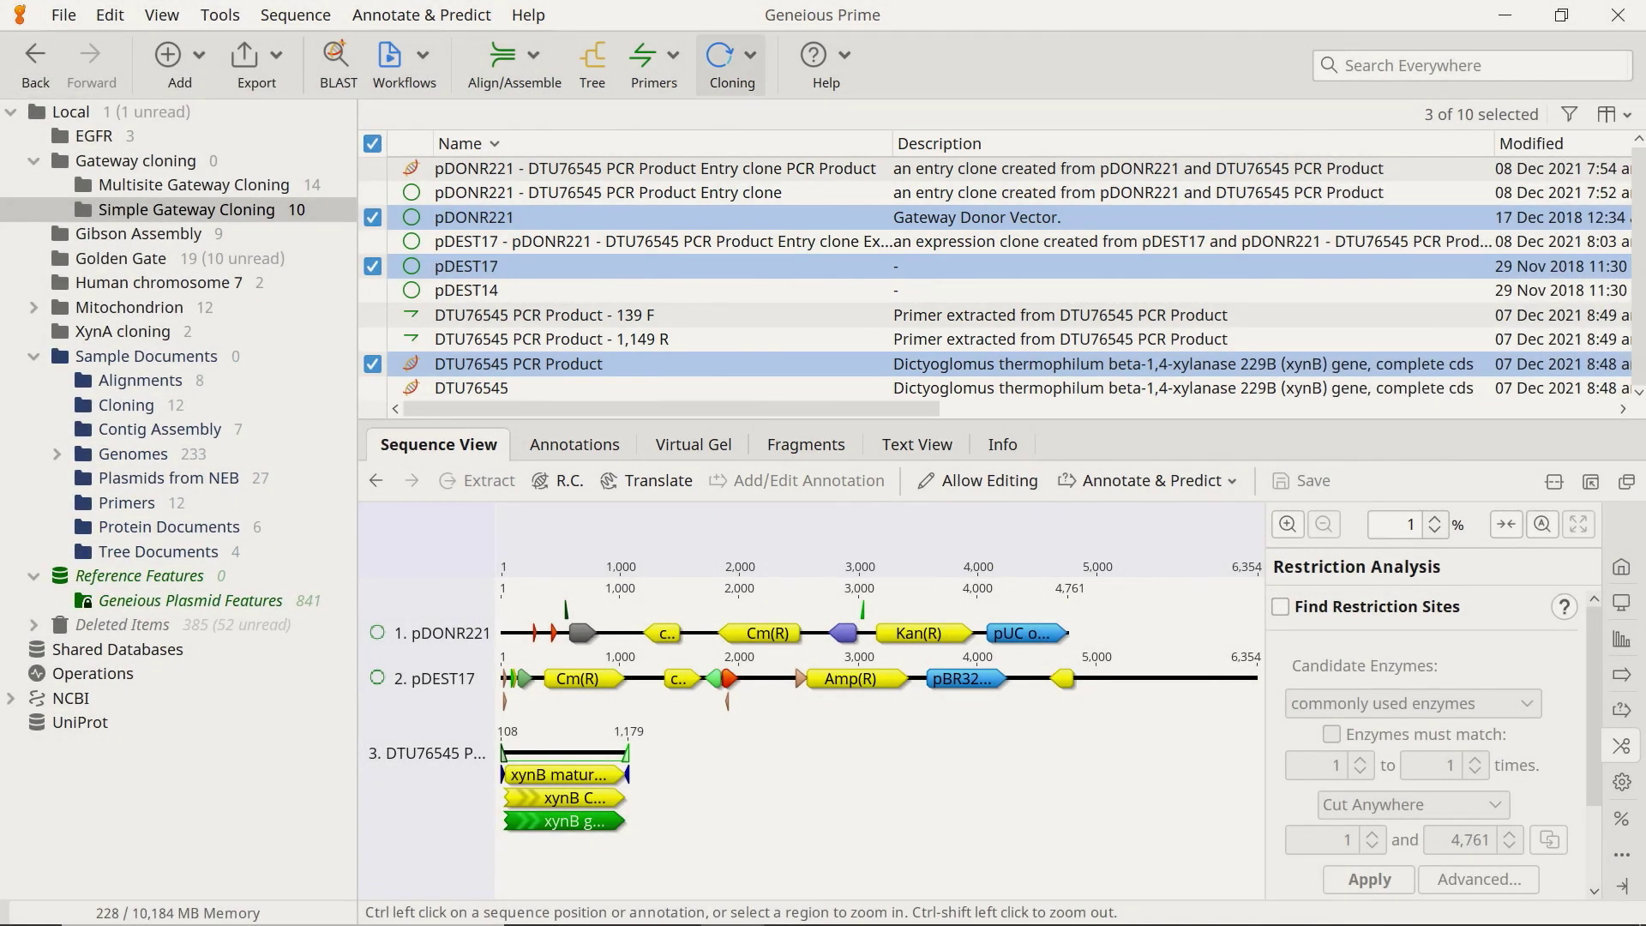
click(724, 60)
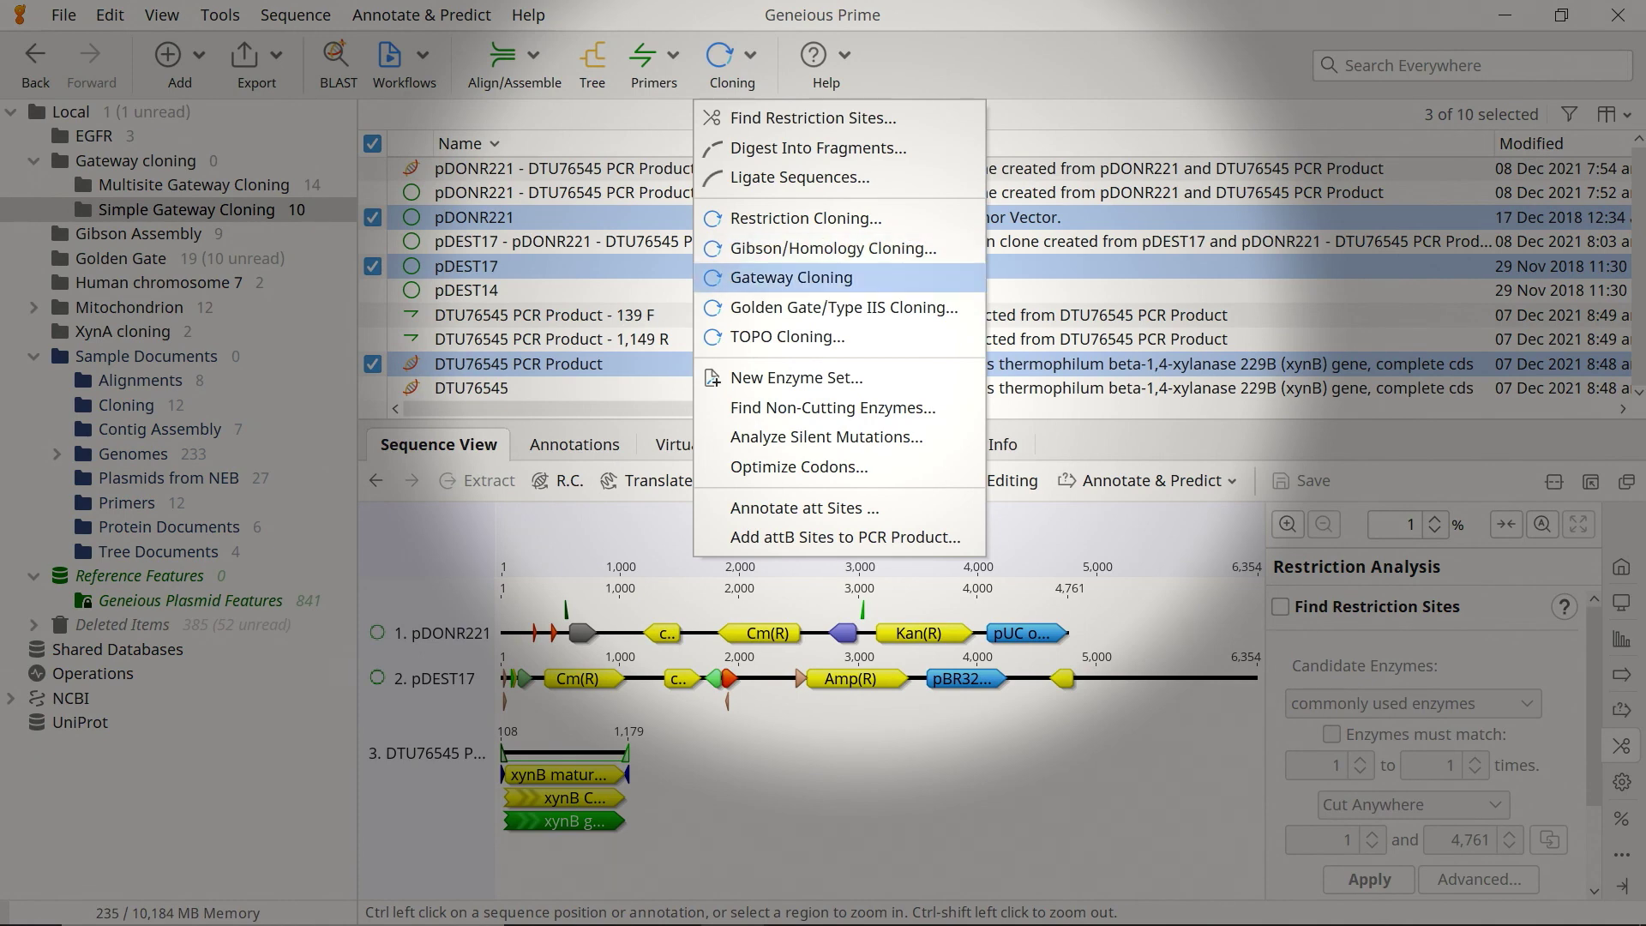
click(790, 277)
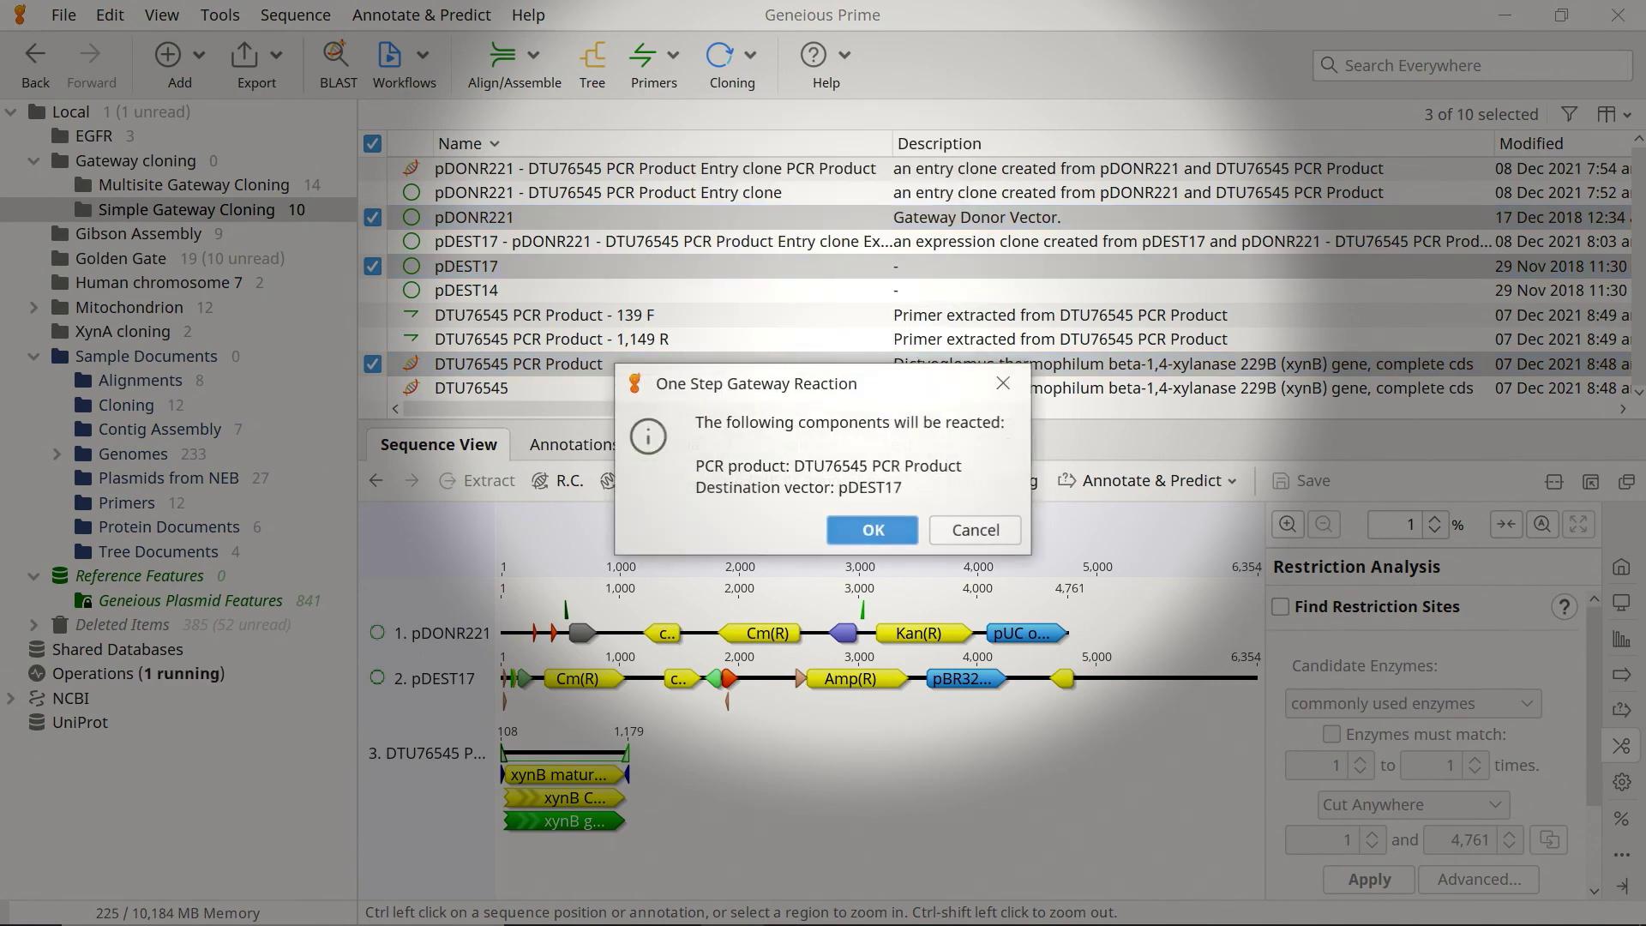
click(873, 530)
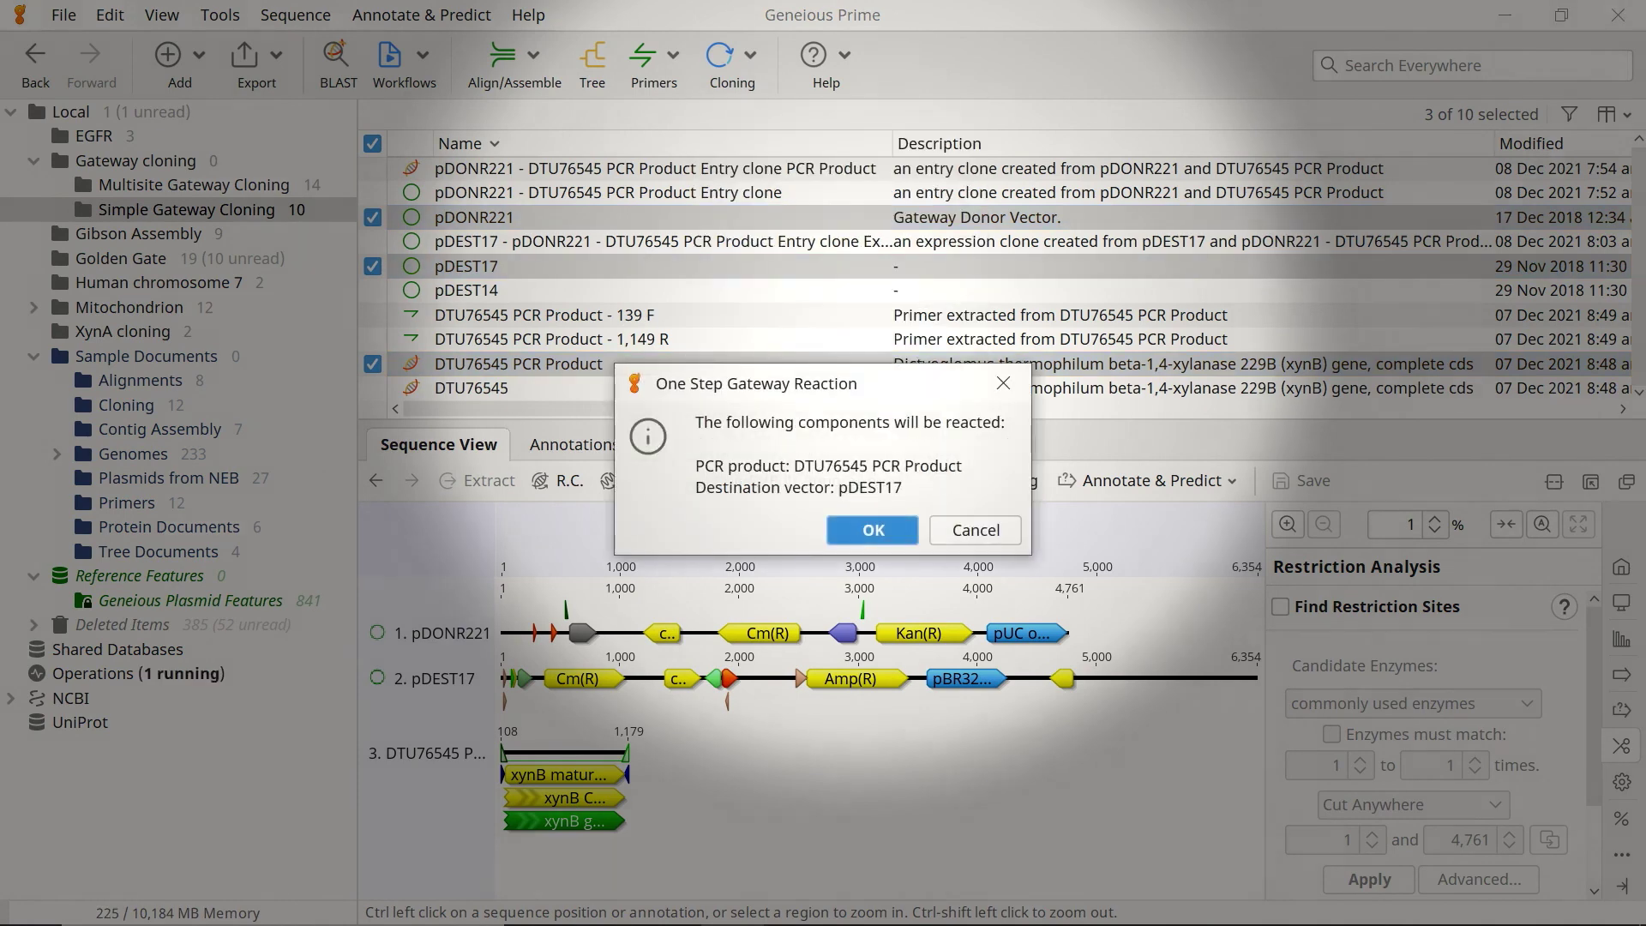